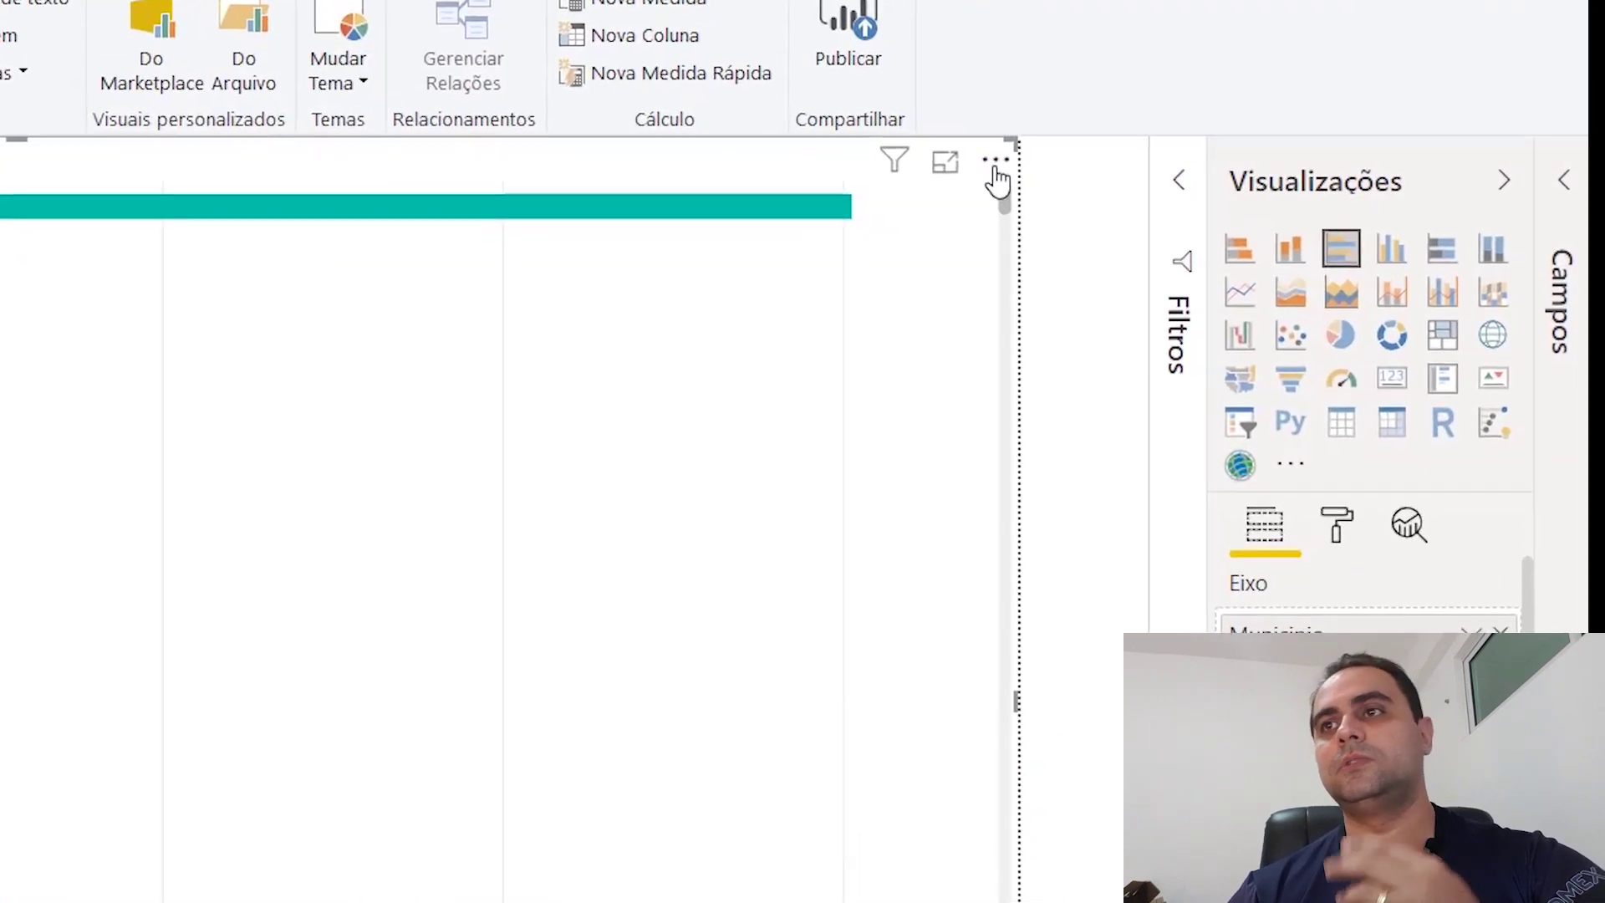
pyautogui.click(1262, 159)
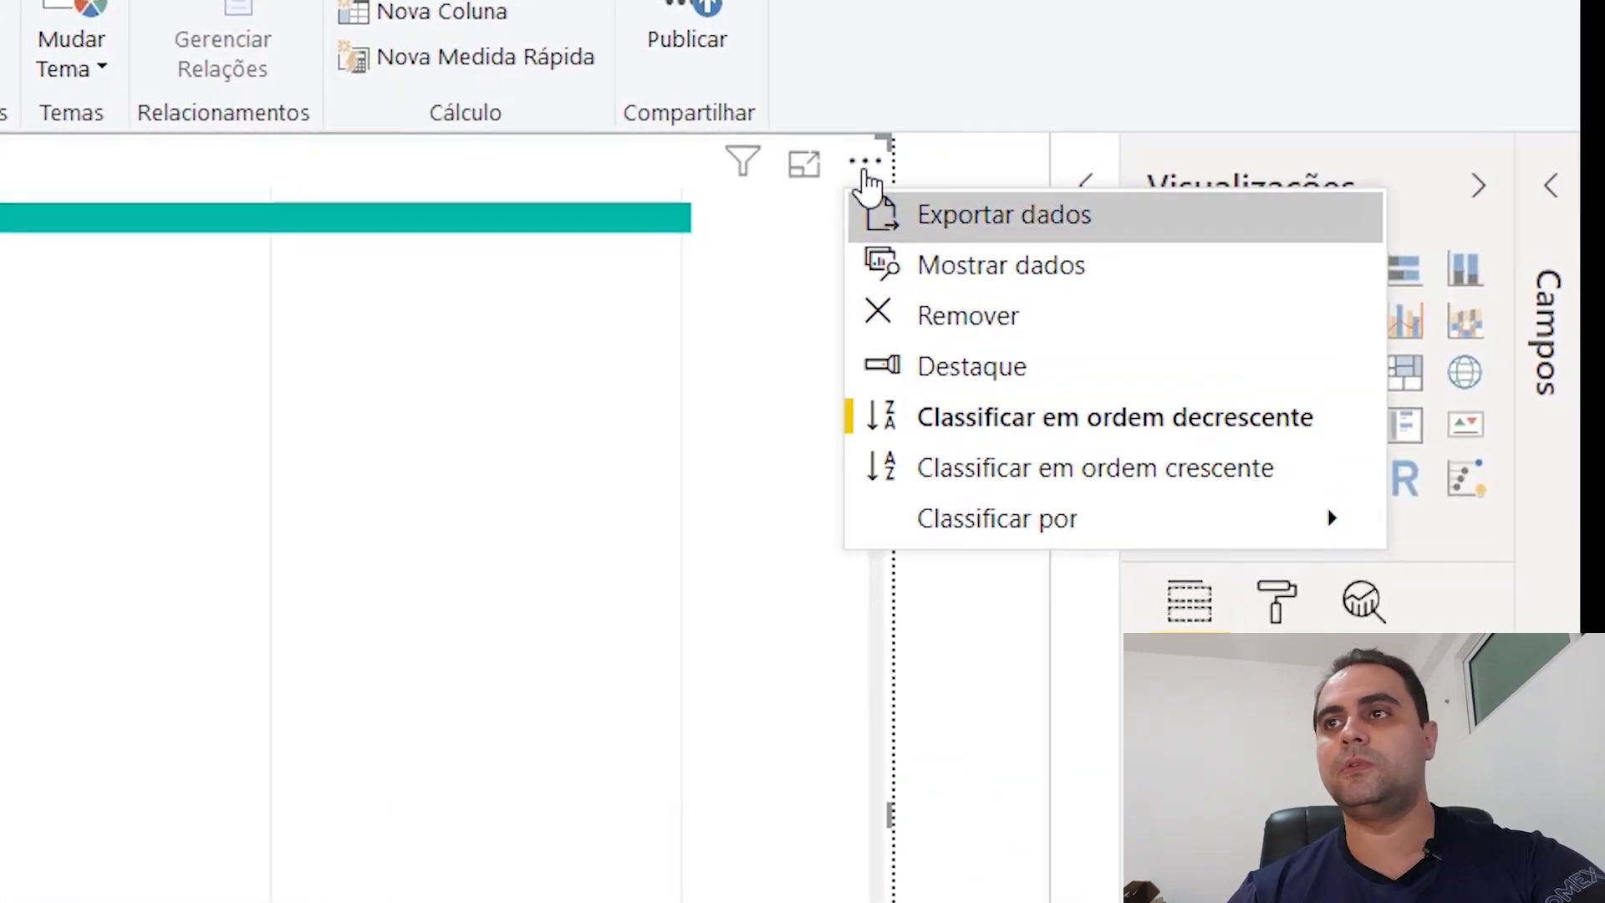
pyautogui.click(926, 218)
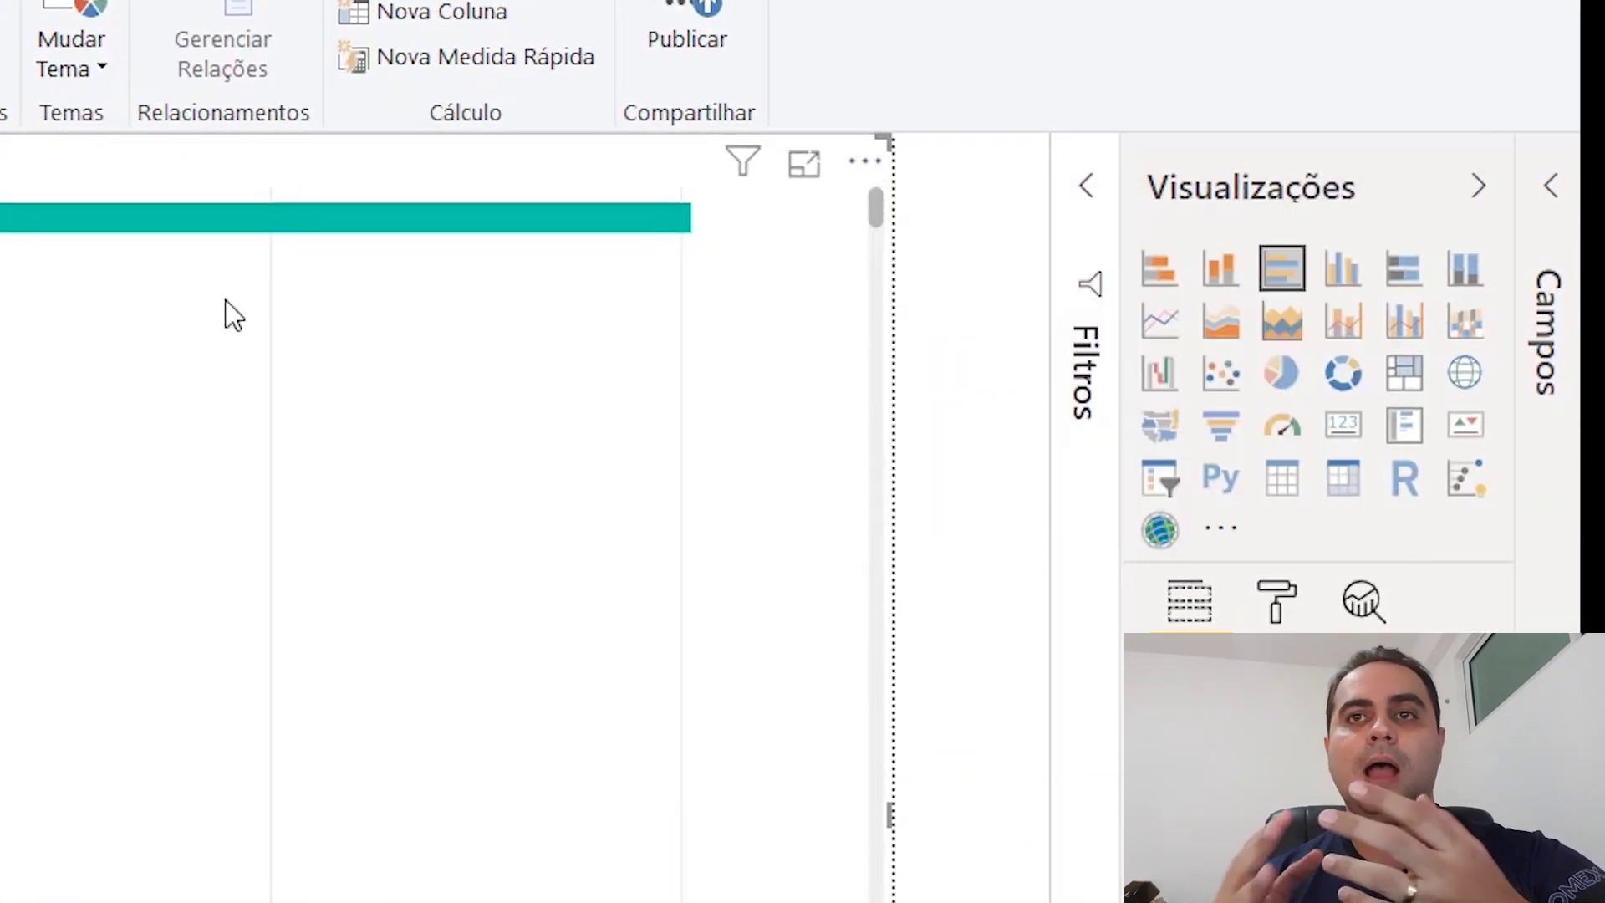
pyautogui.click(410, 650)
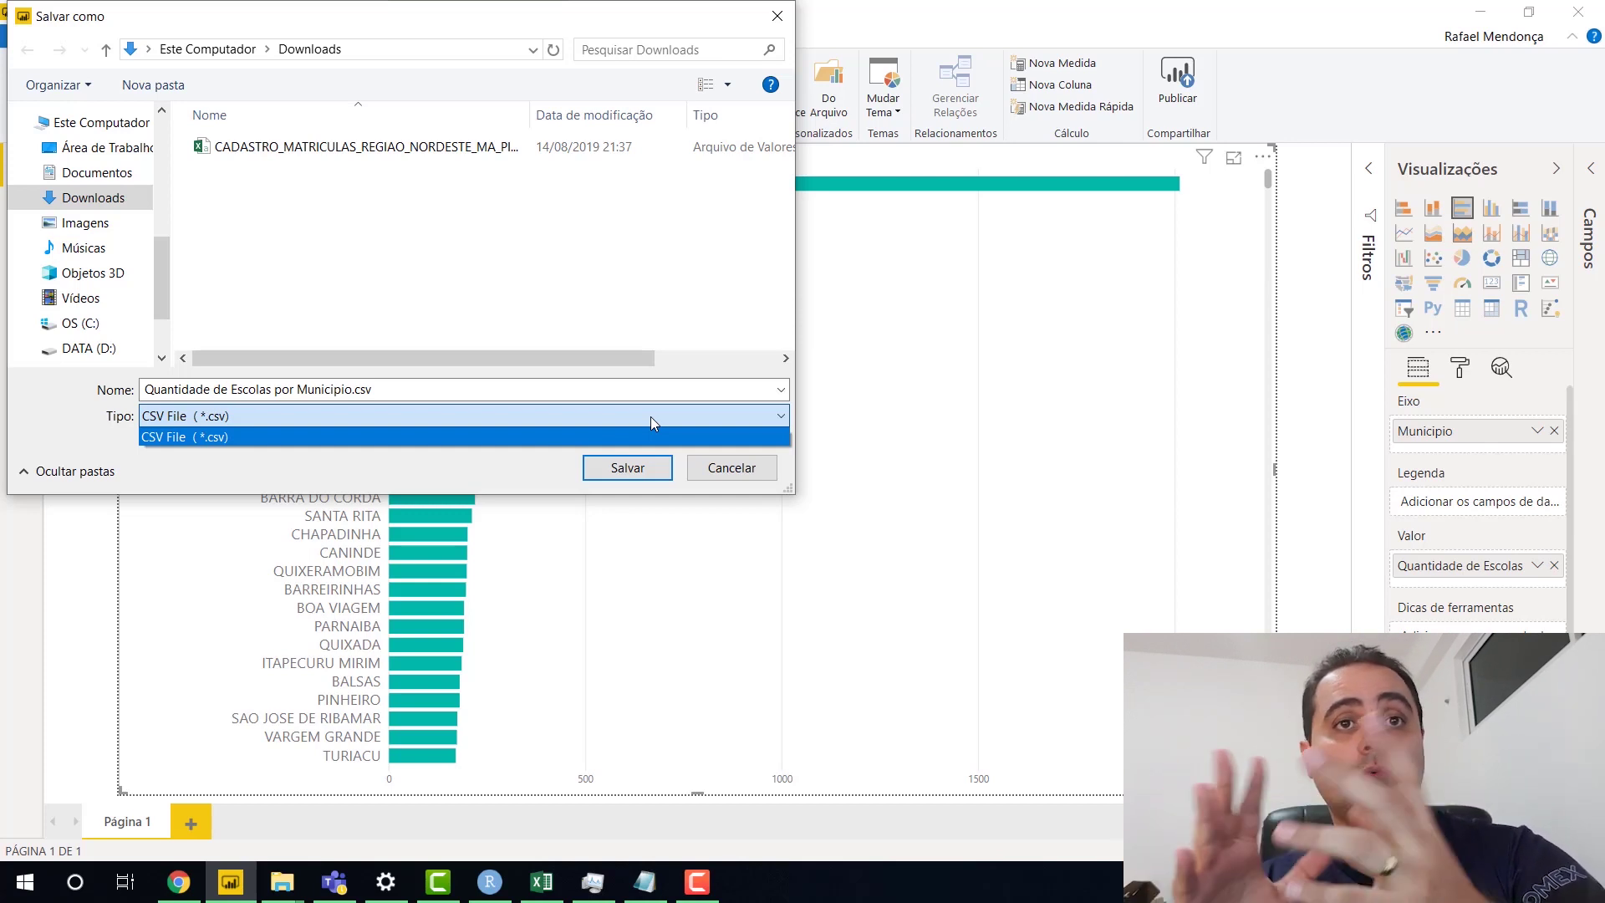
pyautogui.click(730, 466)
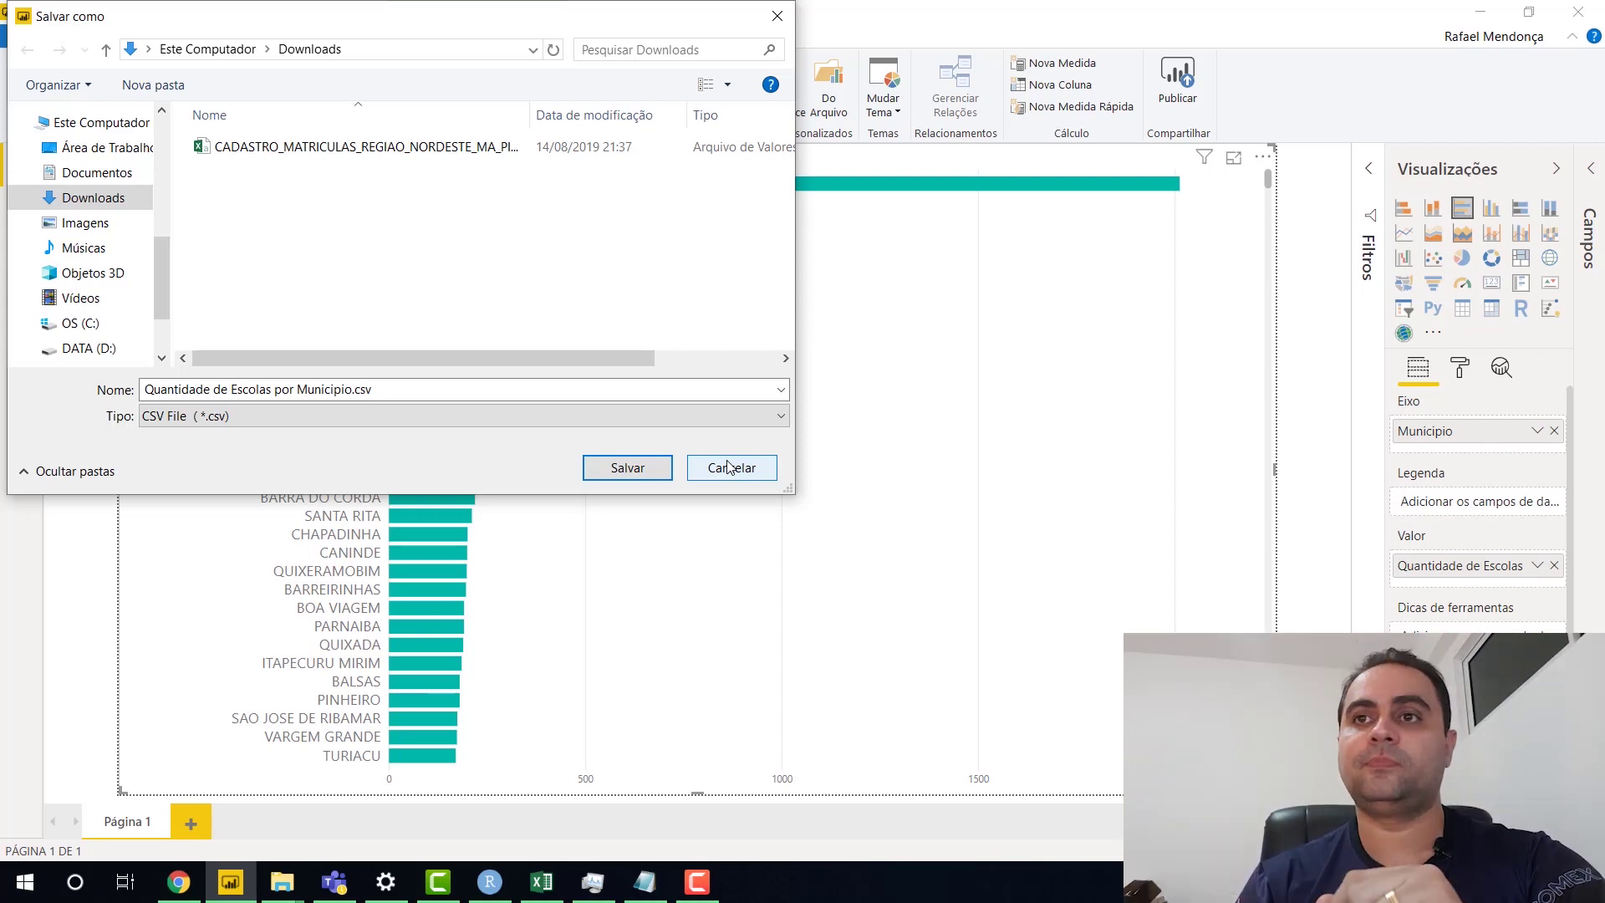
pyautogui.click(729, 466)
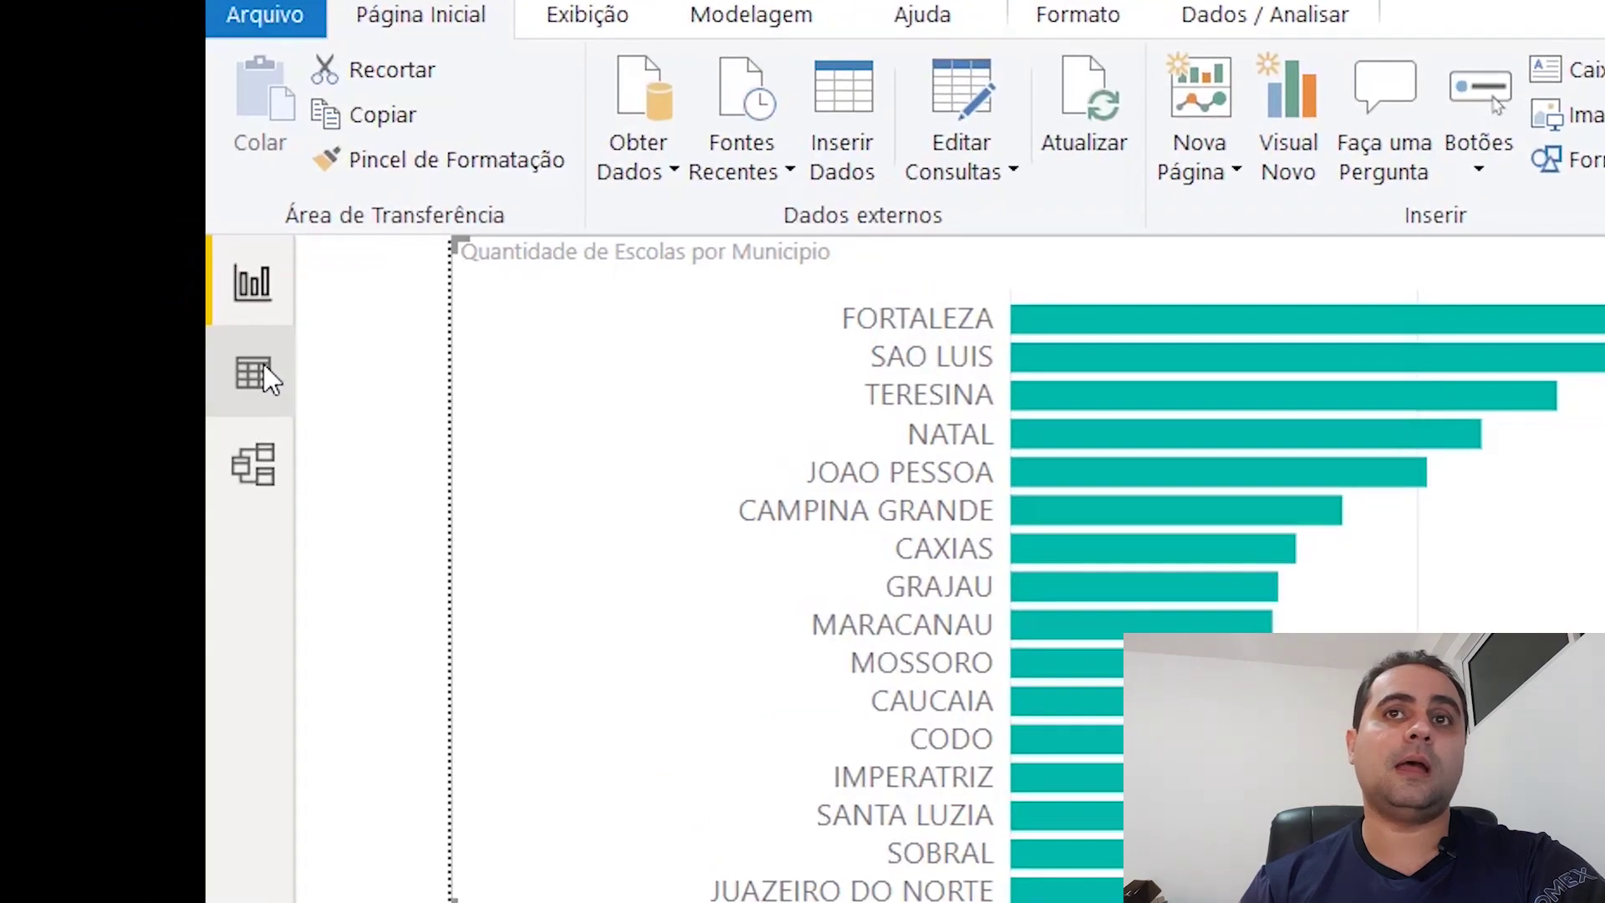
# Switch to Data view, copy the school table, and open Power Query Editor on CADASTRO_MATRICULAS
pyautogui.click(23, 210)
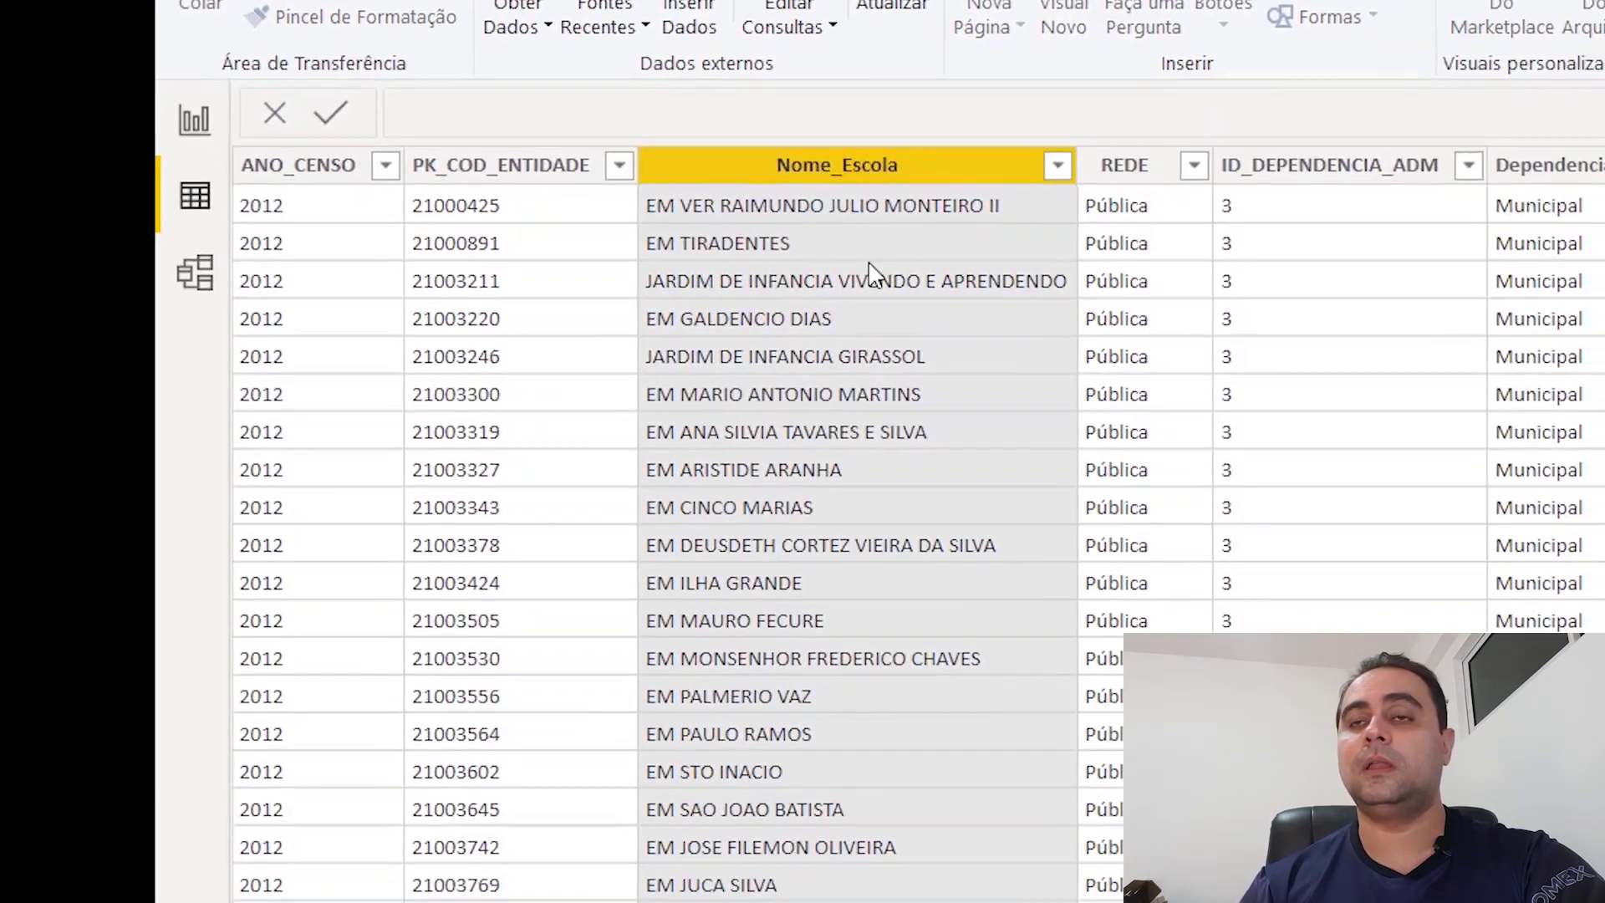
pyautogui.rightClick(1055, 473)
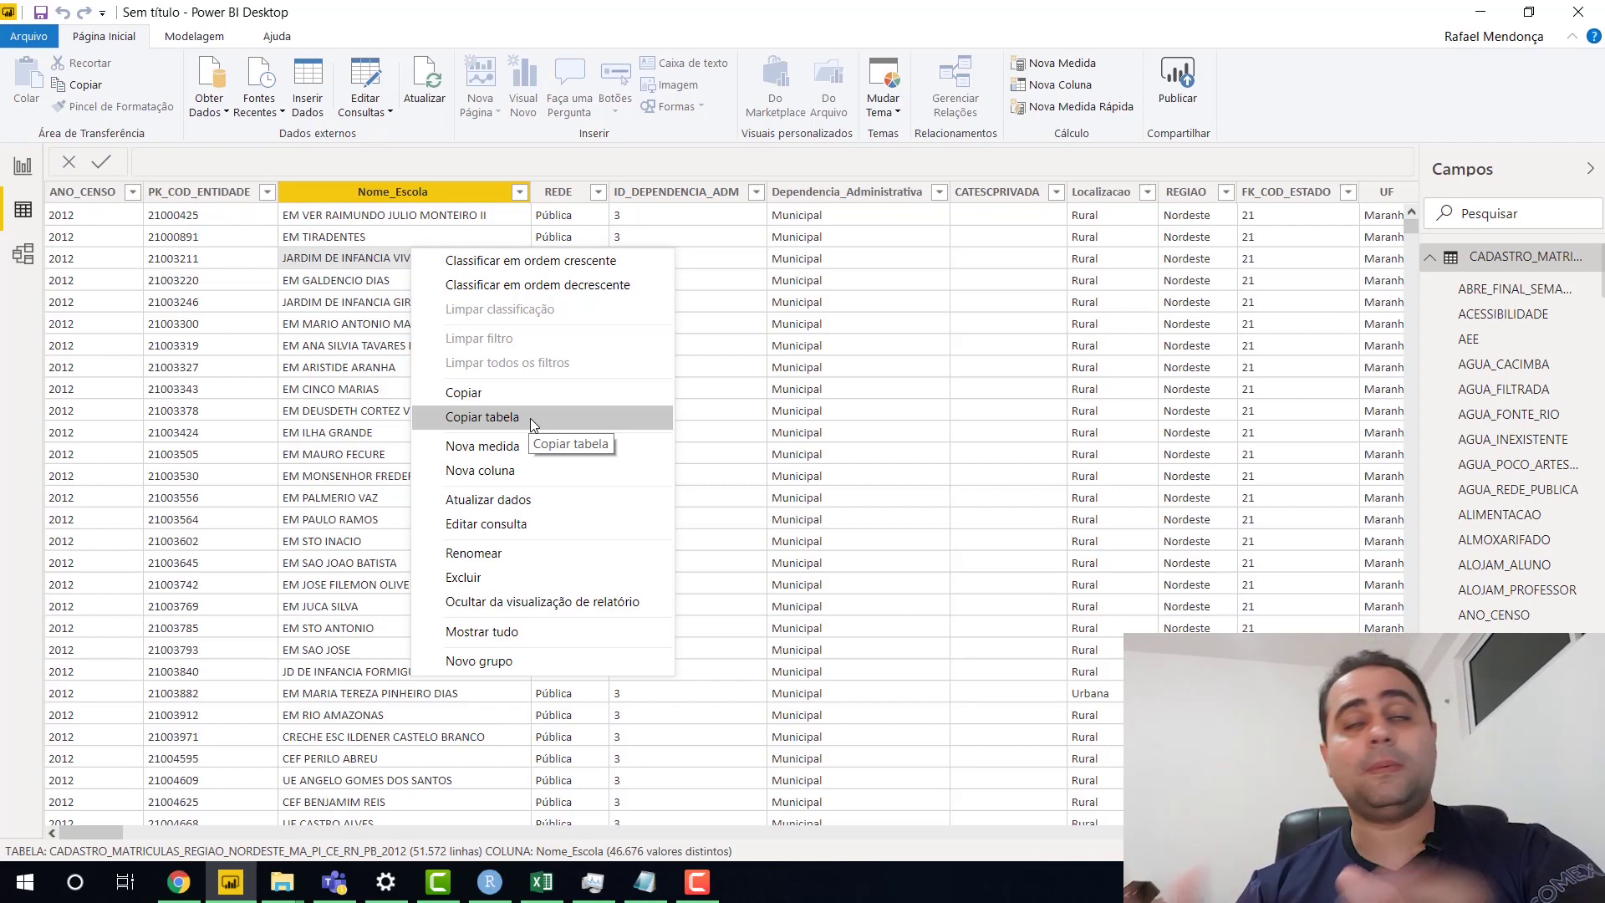
pyautogui.click(770, 444)
pyautogui.click(376, 72)
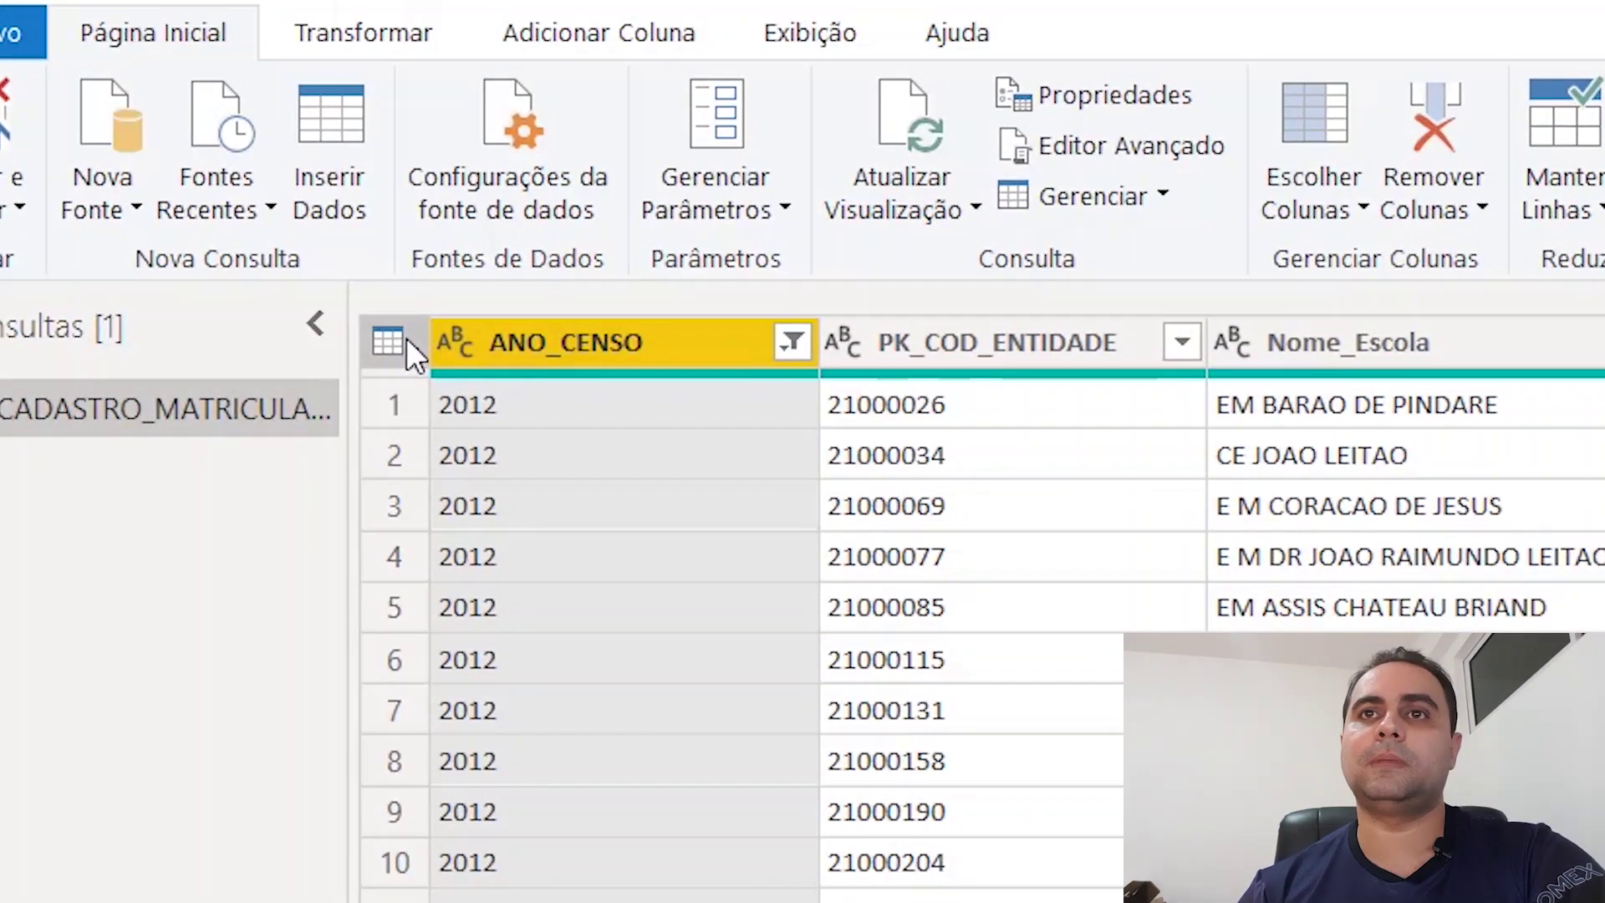
# Copy the entire filtered table from the query editor and start a new R script step
pyautogui.click(366, 311)
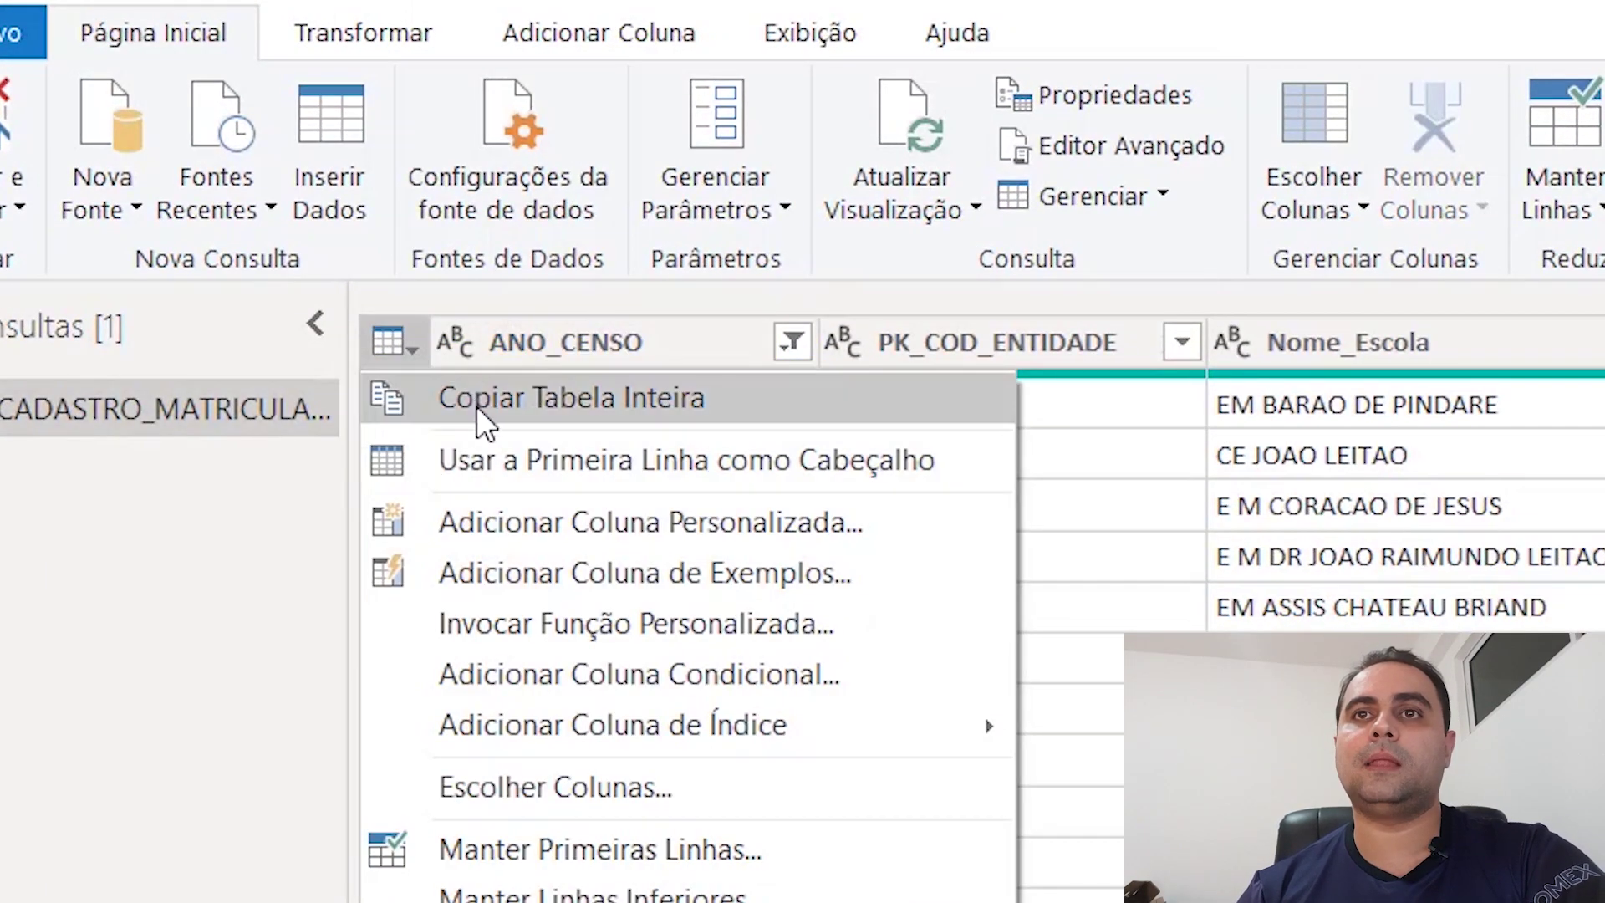
pyautogui.click(477, 404)
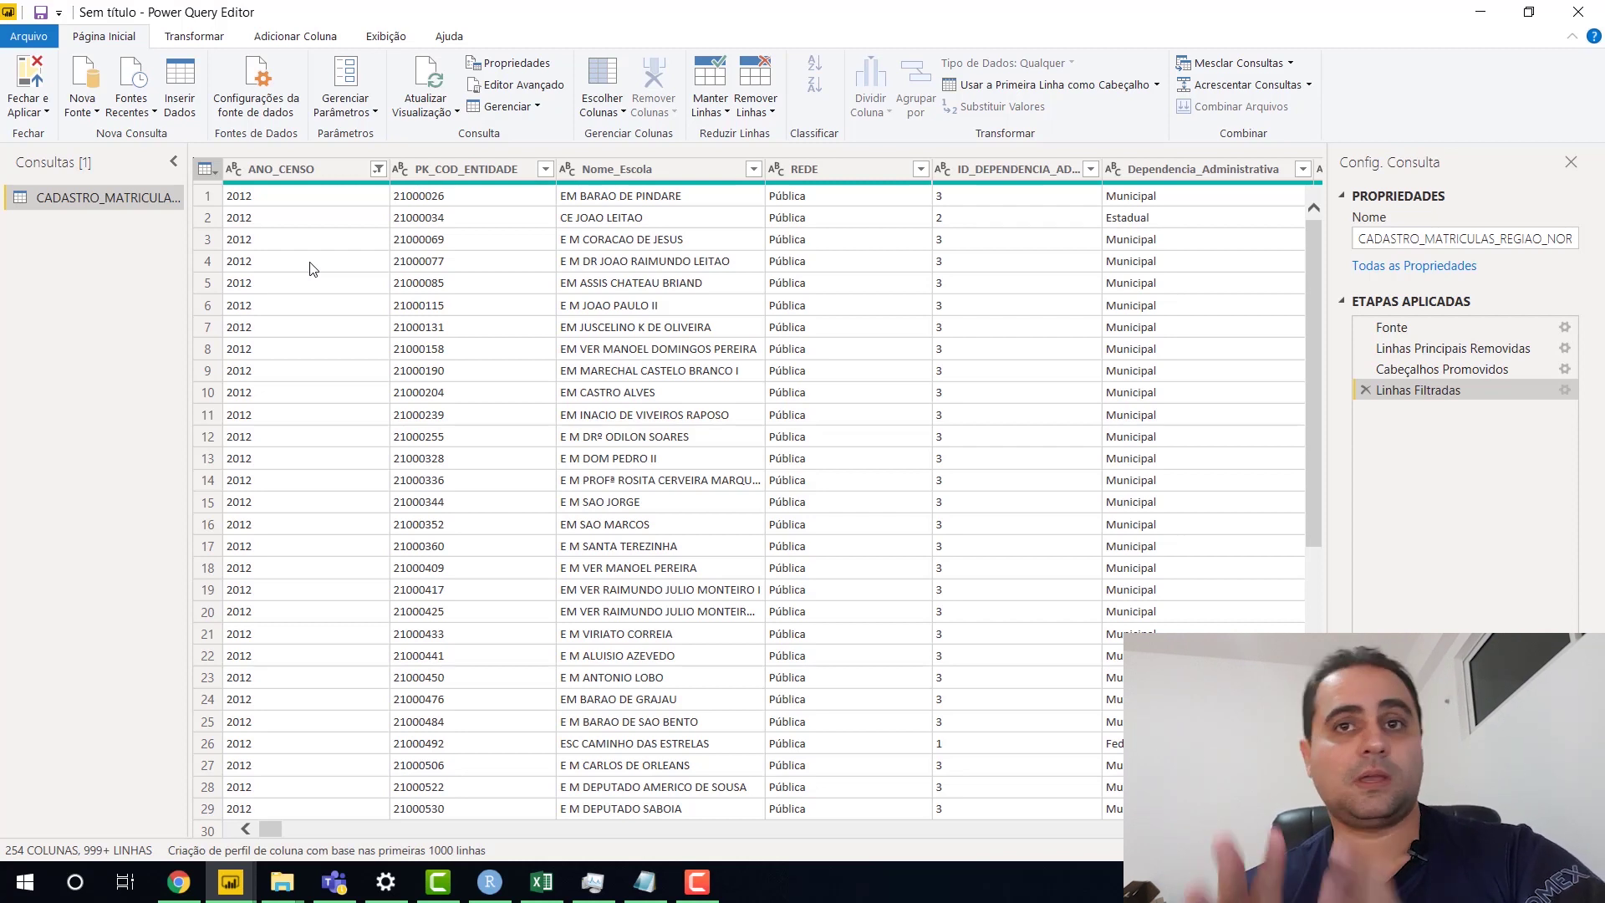
pyautogui.click(313, 266)
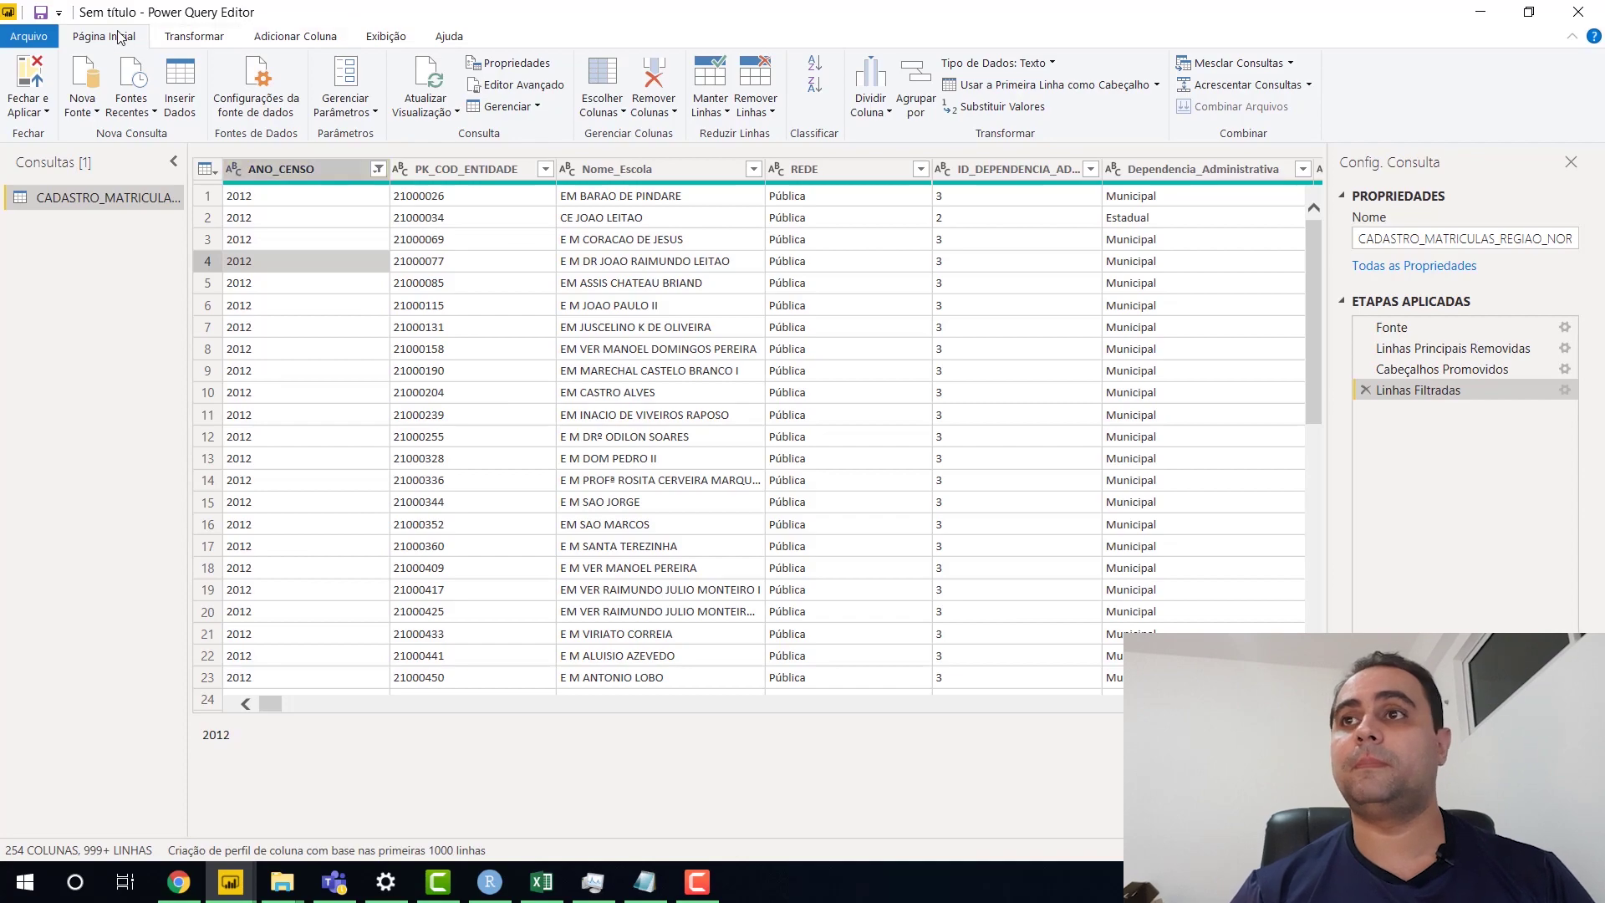
pyautogui.click(194, 36)
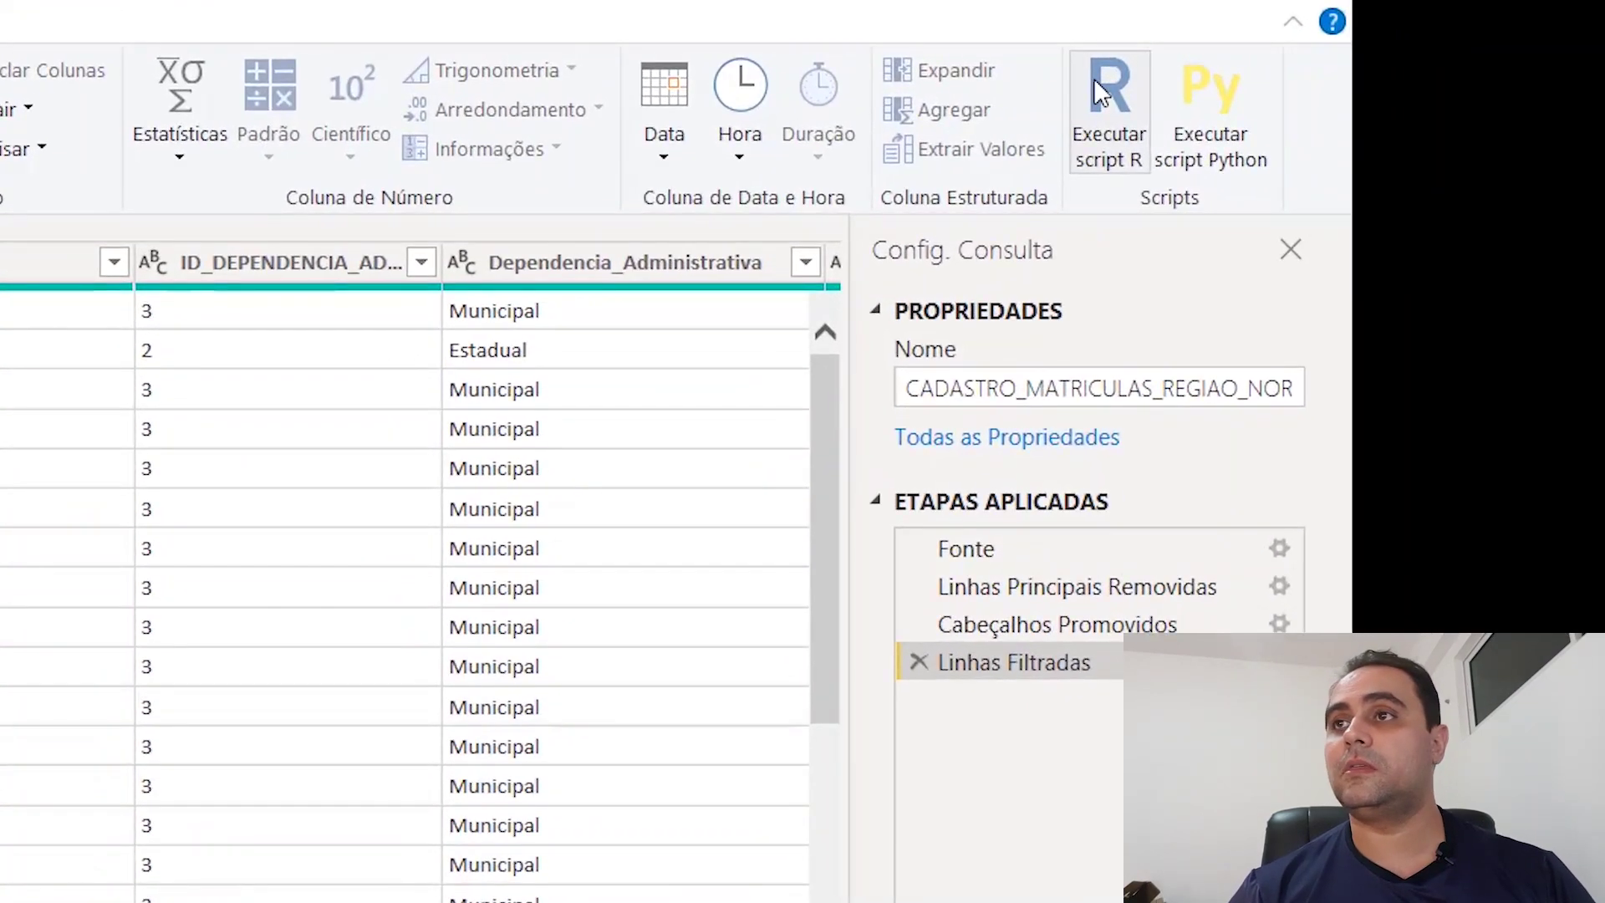
pyautogui.click(1093, 77)
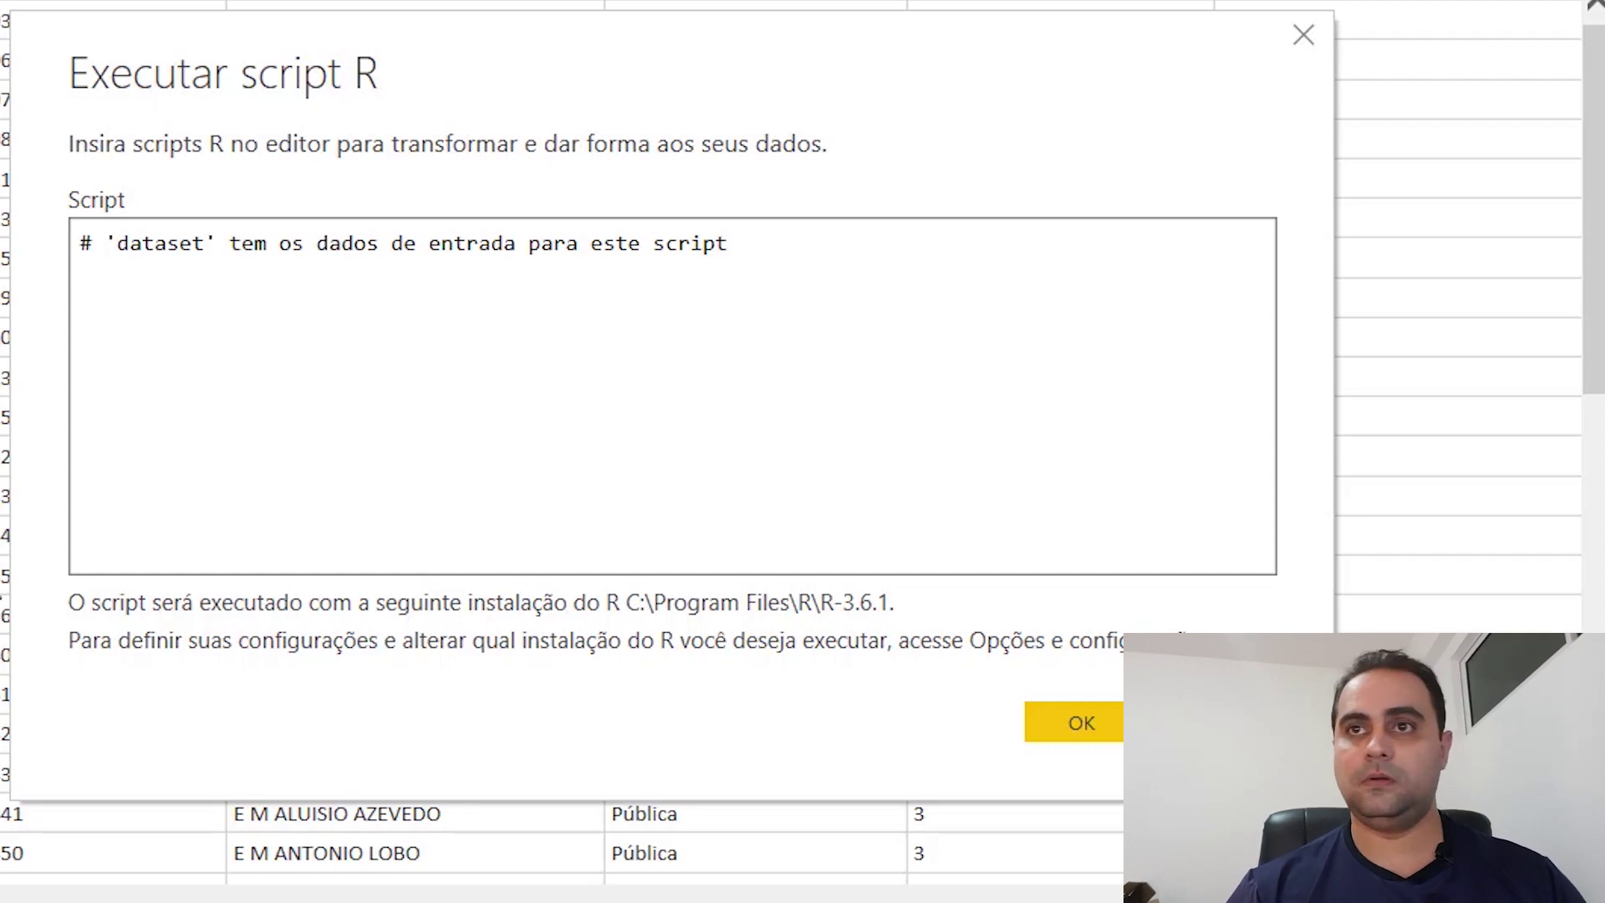
# Add write.table(dataset, file = "C://temp//texto.xls") to the R script and run it
pyautogui.press('Return')
pyautogui.write('write.table(dataset, file = "C://temp//texto.xls")')
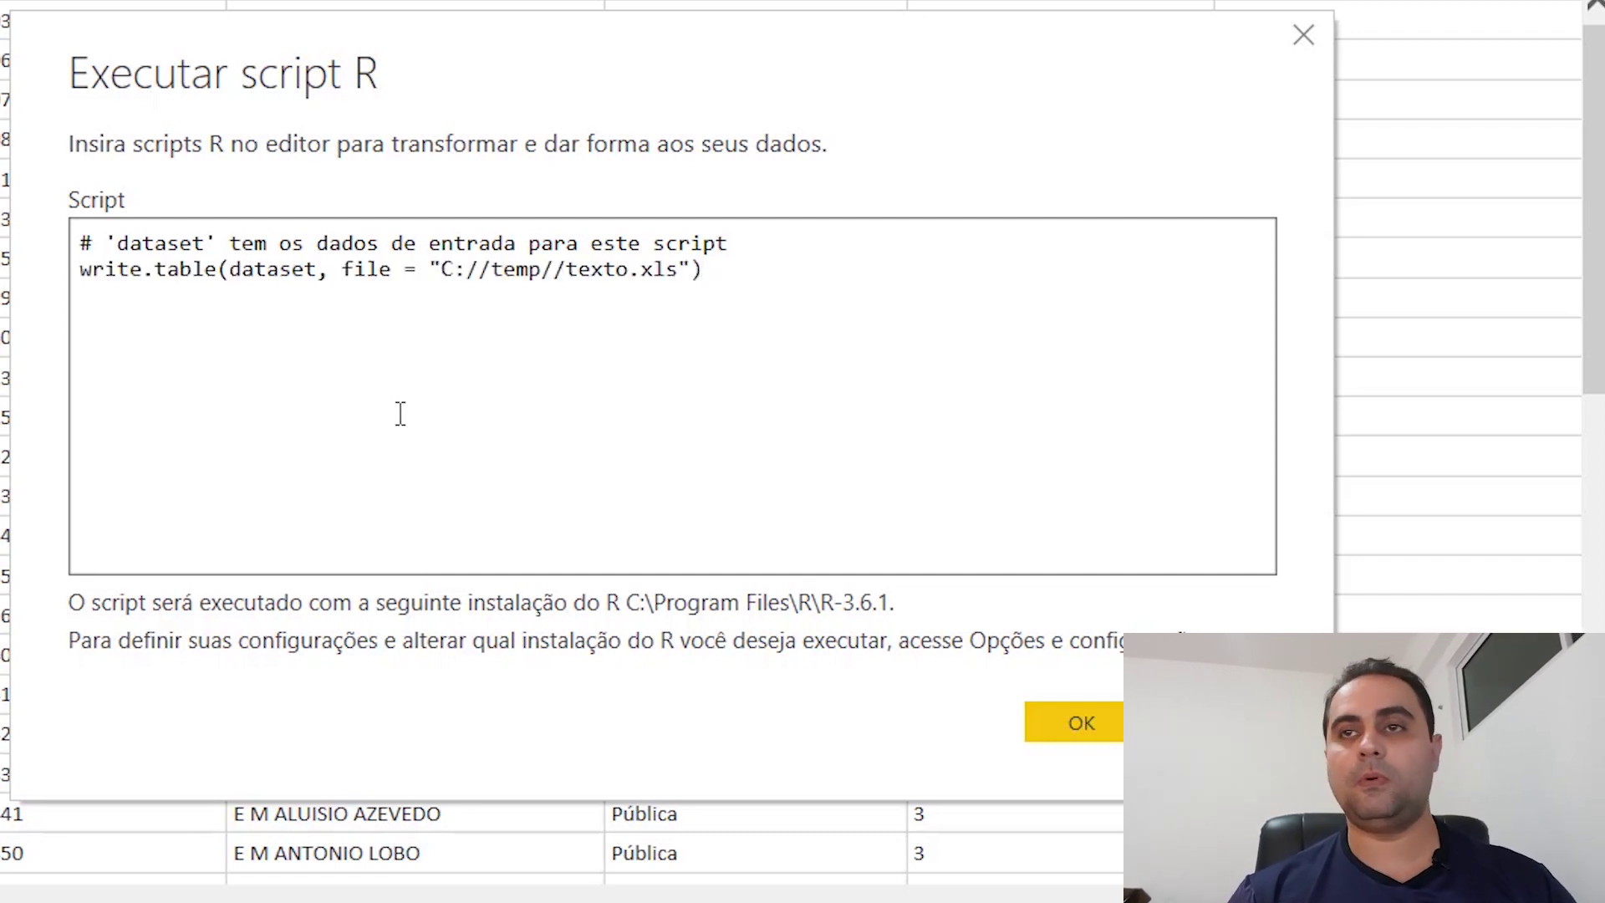
pyautogui.moveTo(80, 269); pyautogui.dragTo(193, 277)
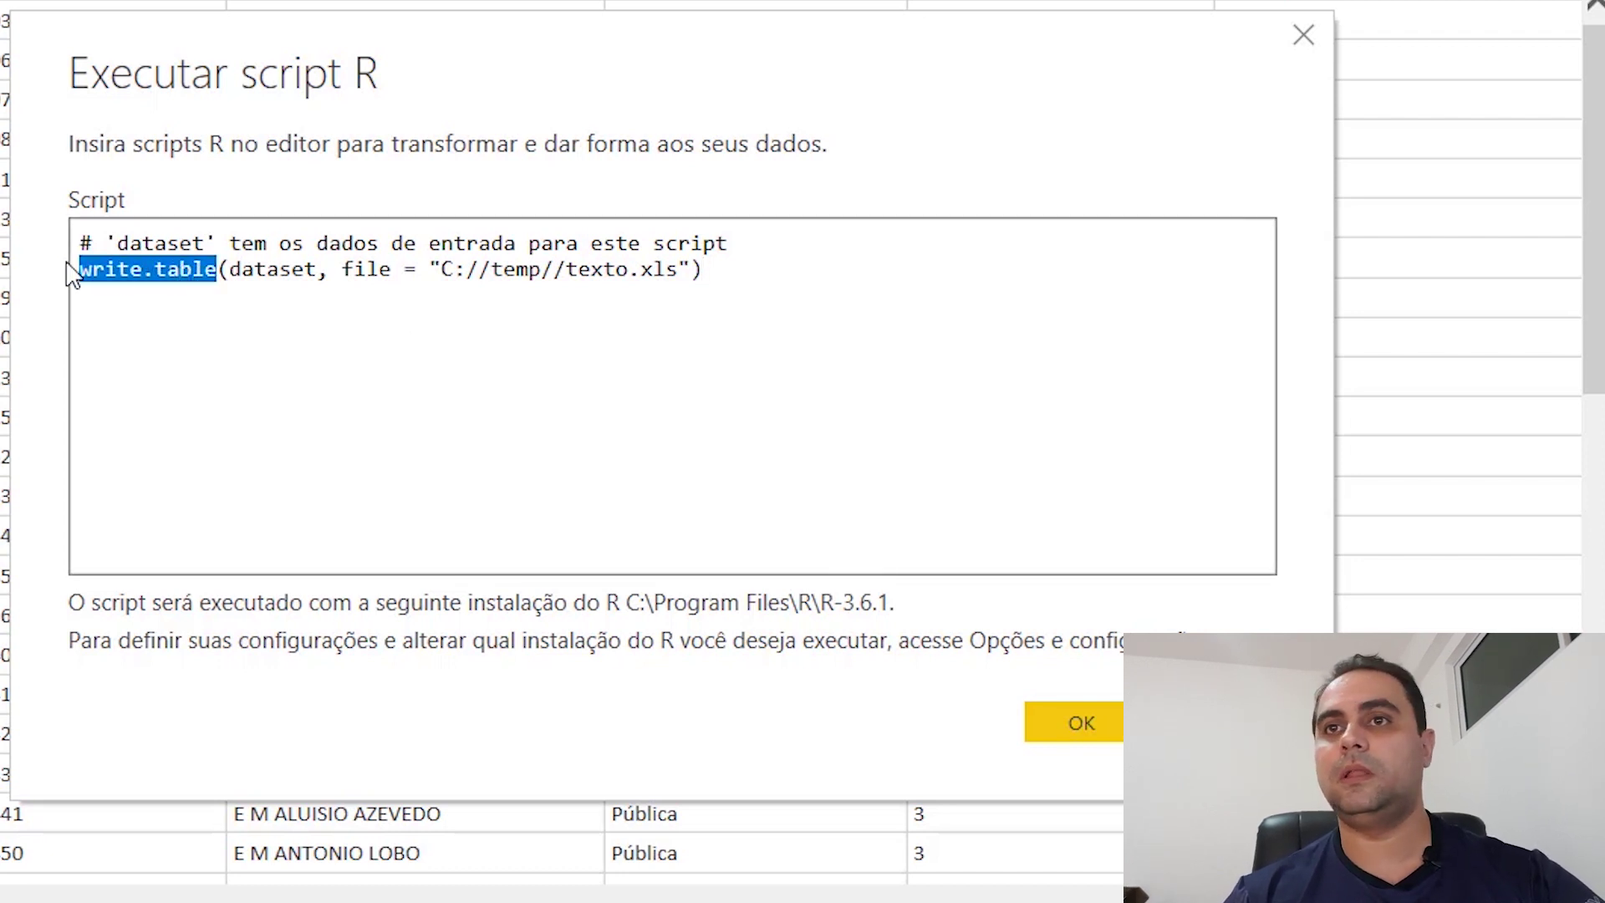
pyautogui.doubleClick(274, 270)
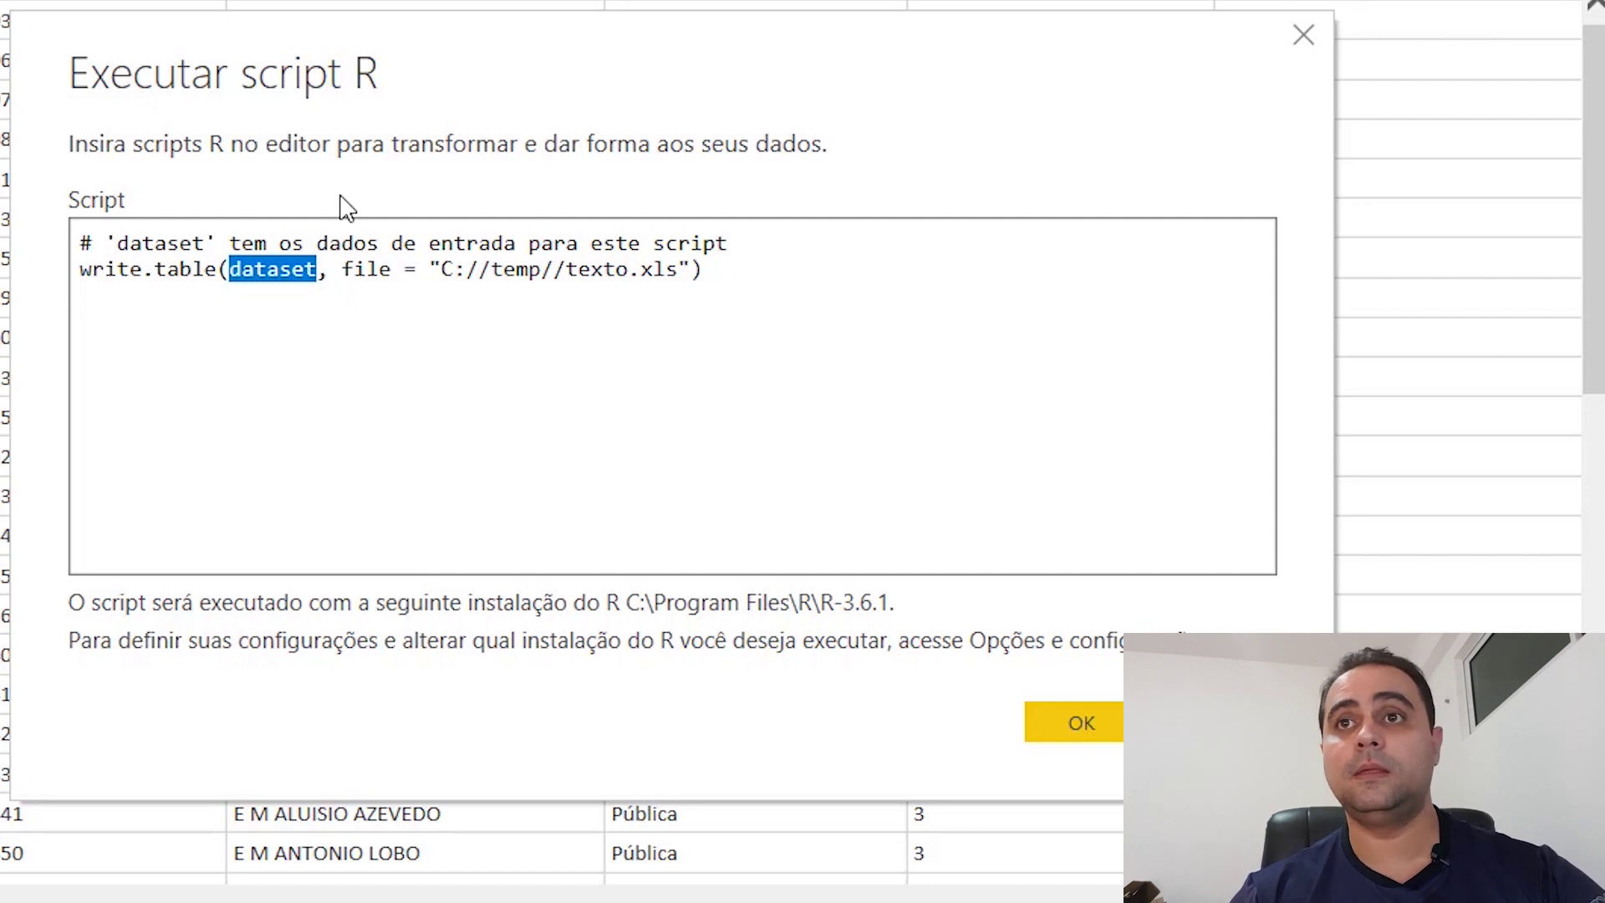
pyautogui.moveTo(78, 240); pyautogui.dragTo(805, 259)
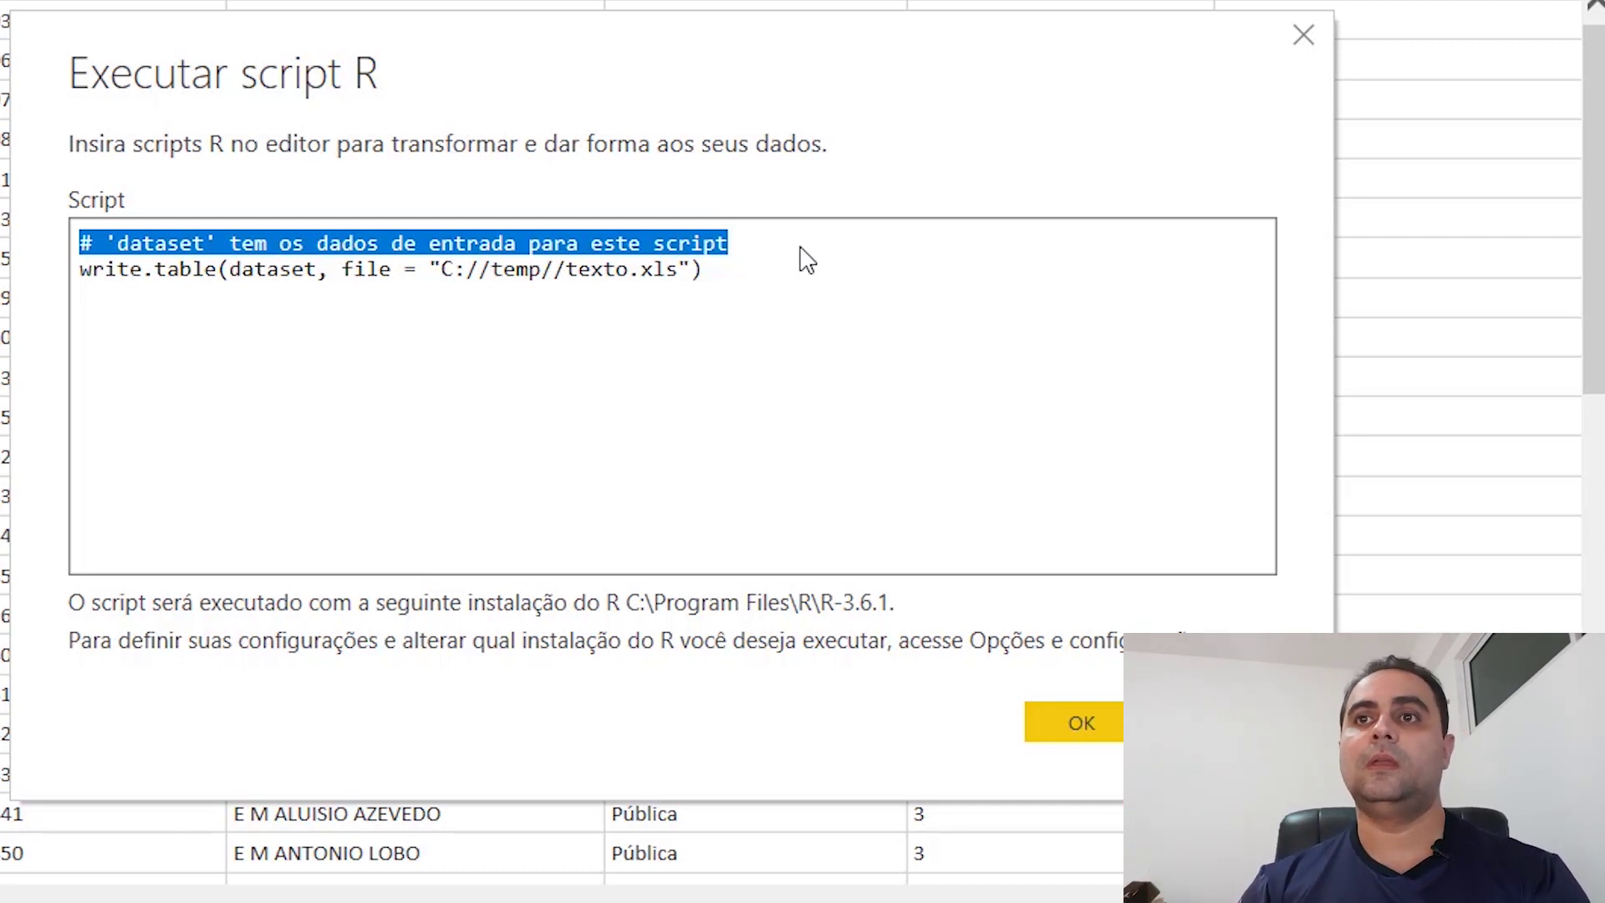
pyautogui.click(583, 272)
pyautogui.click(428, 271)
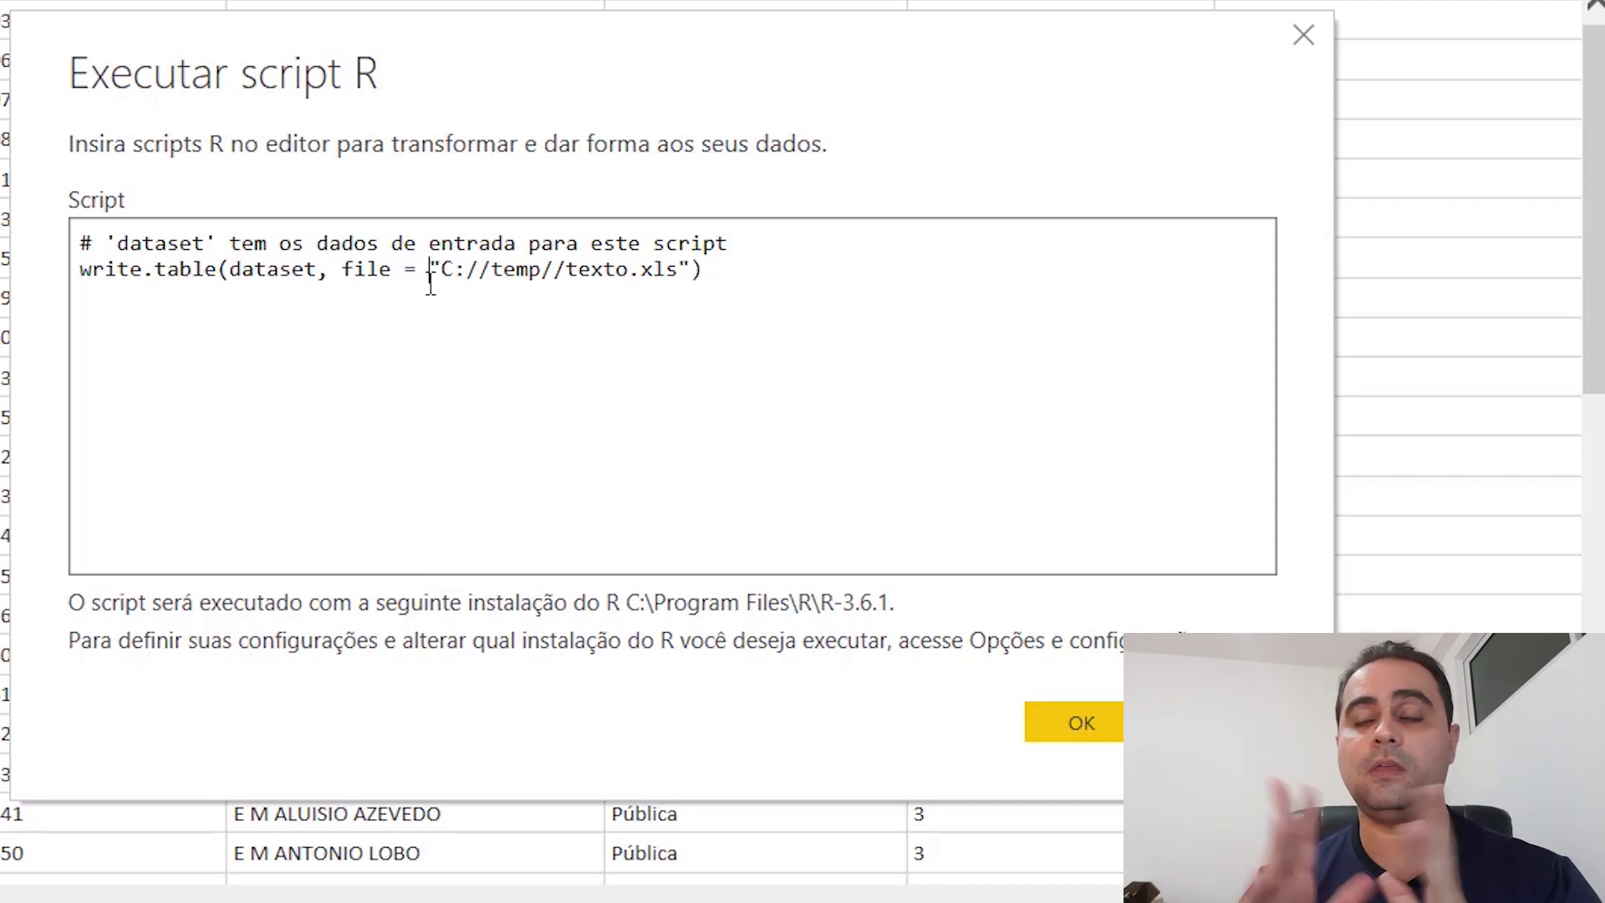
pyautogui.click(1103, 736)
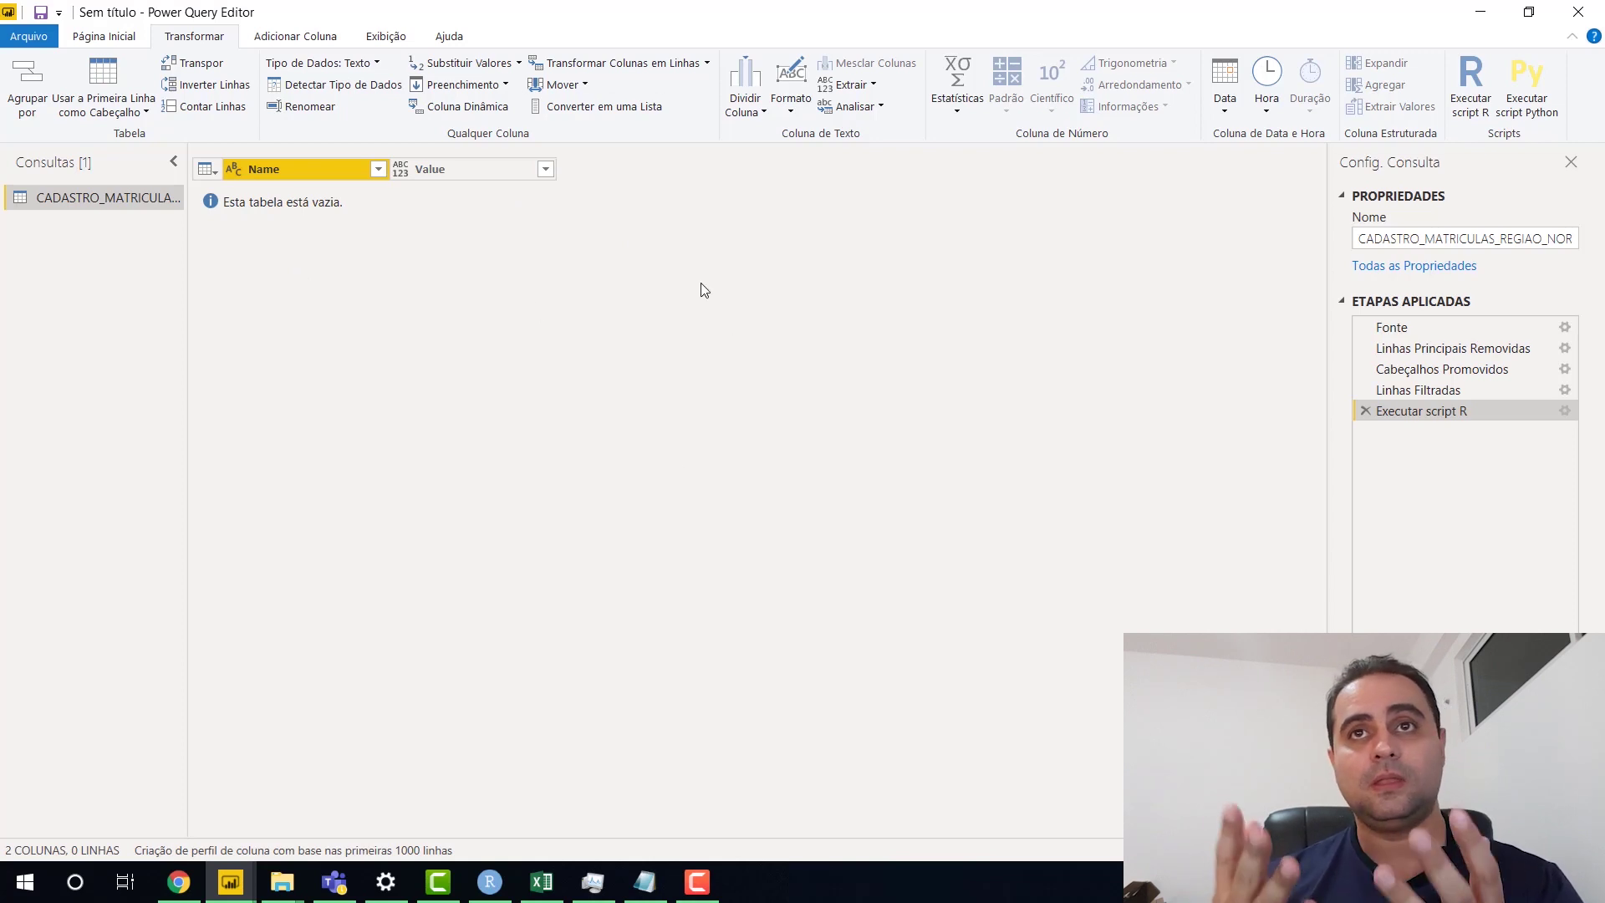
pyautogui.click(112, 37)
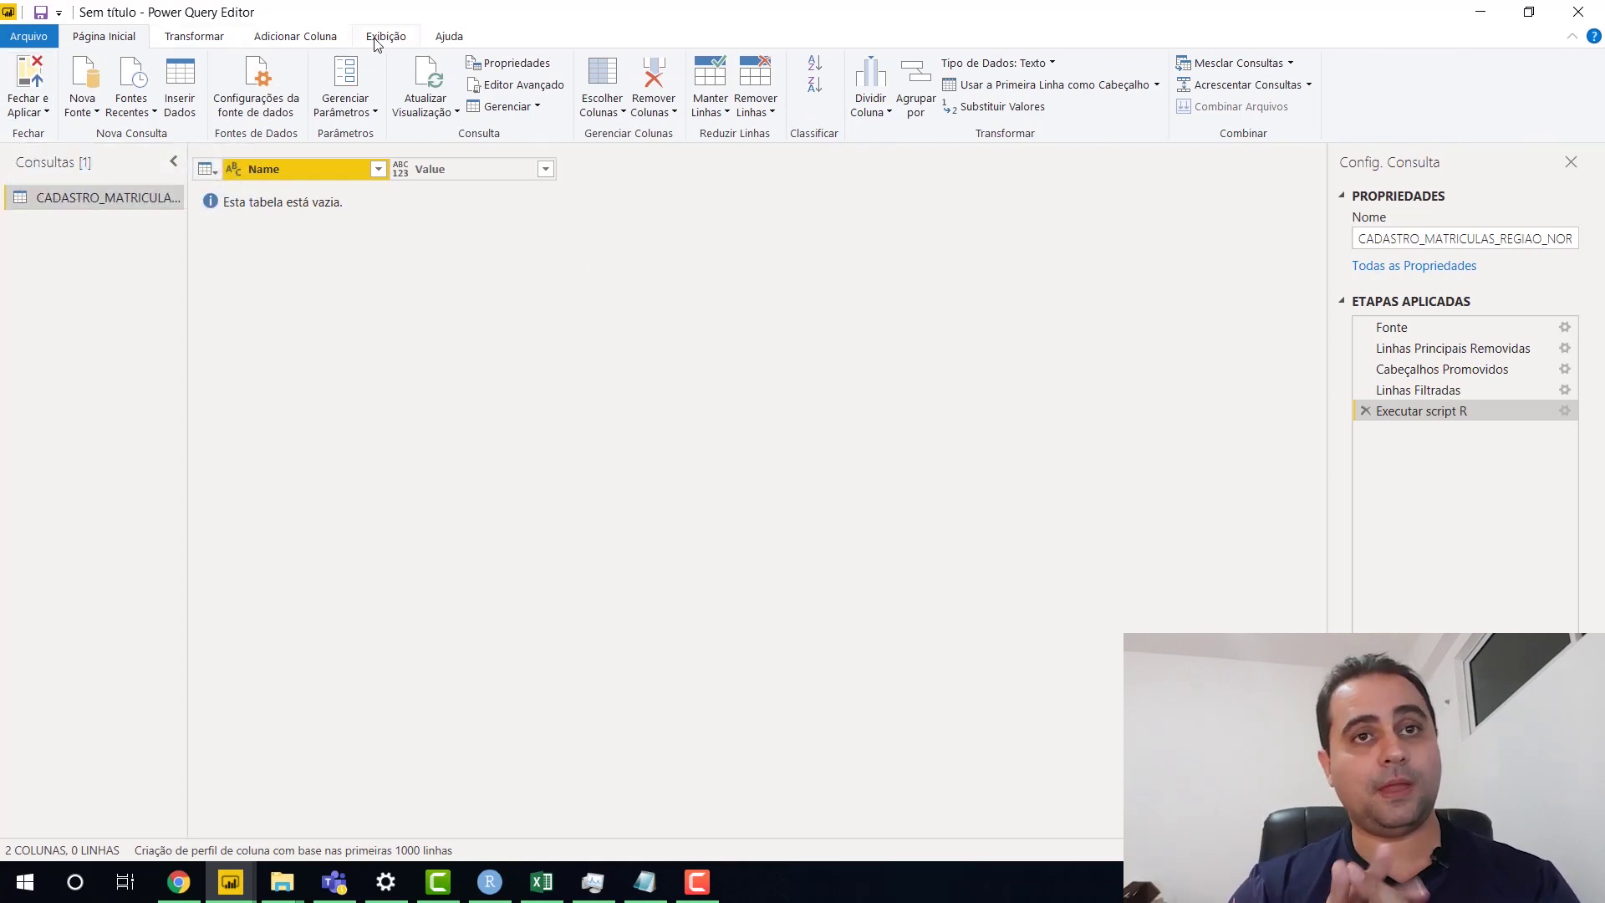
pyautogui.click(541, 90)
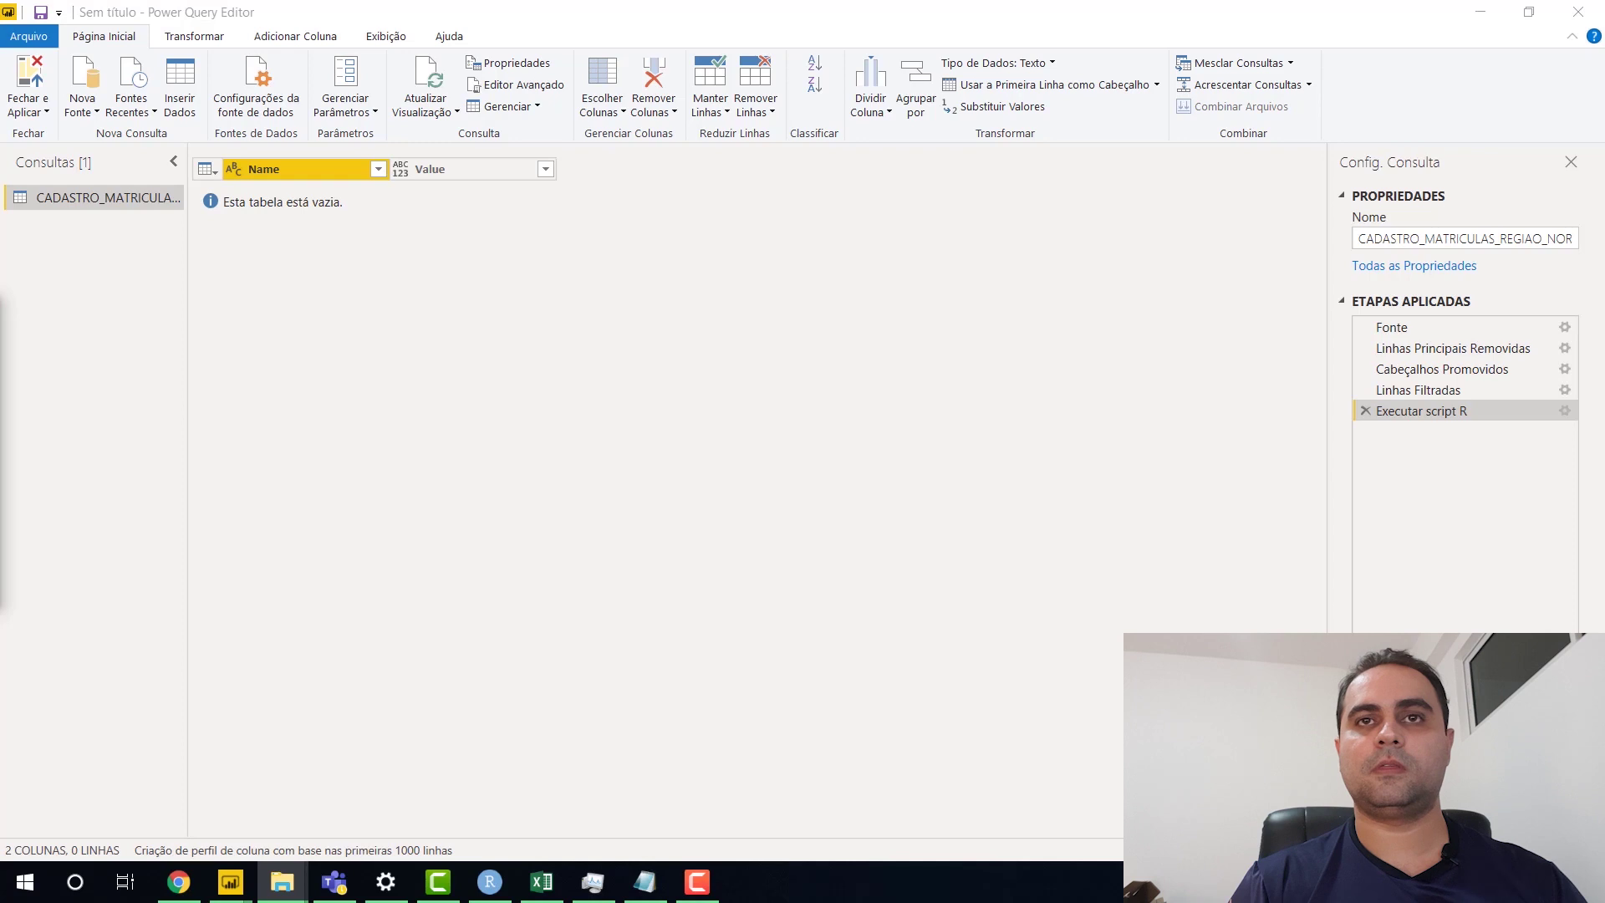
pyautogui.moveTo(659, 265); pyautogui.dragTo(769, 101)
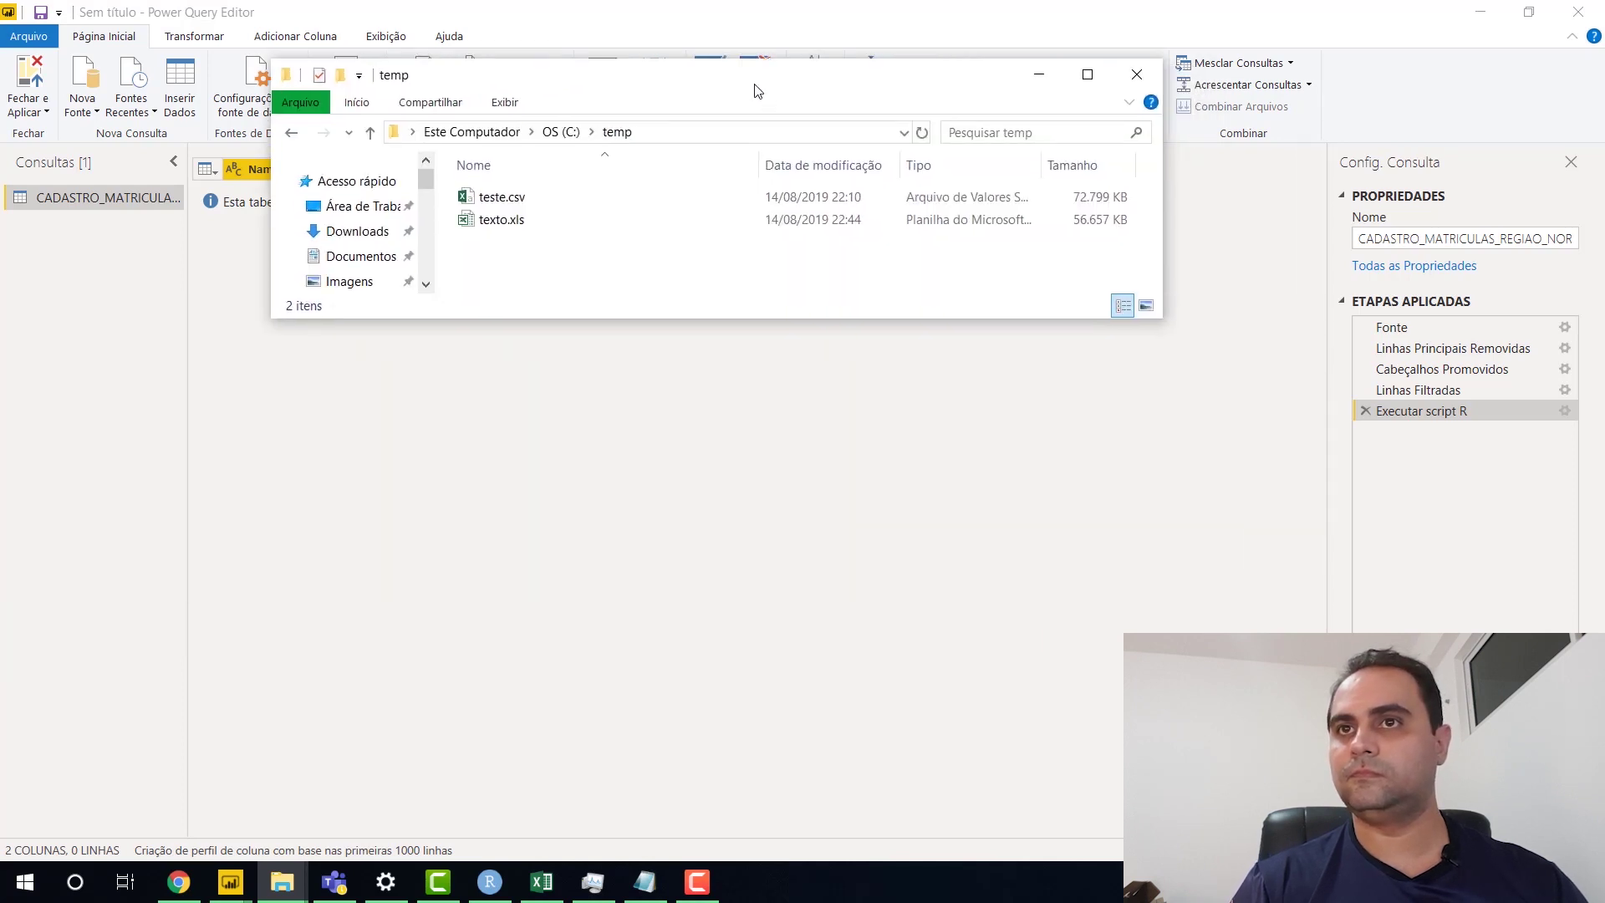
pyautogui.doubleClick(758, 90)
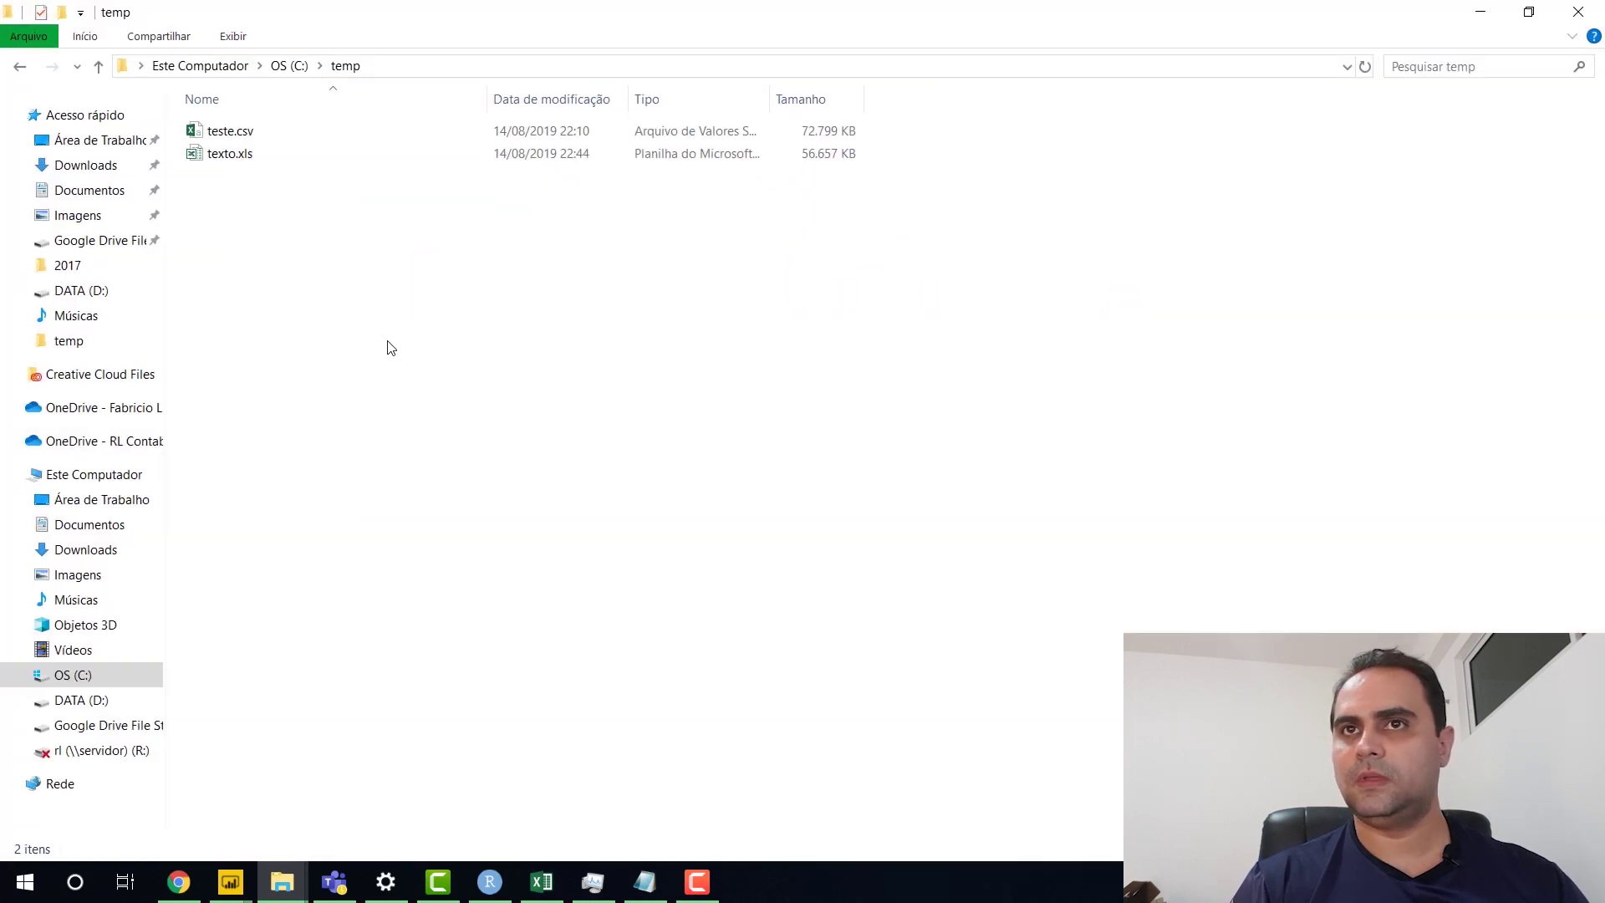
pyautogui.click(241, 161)
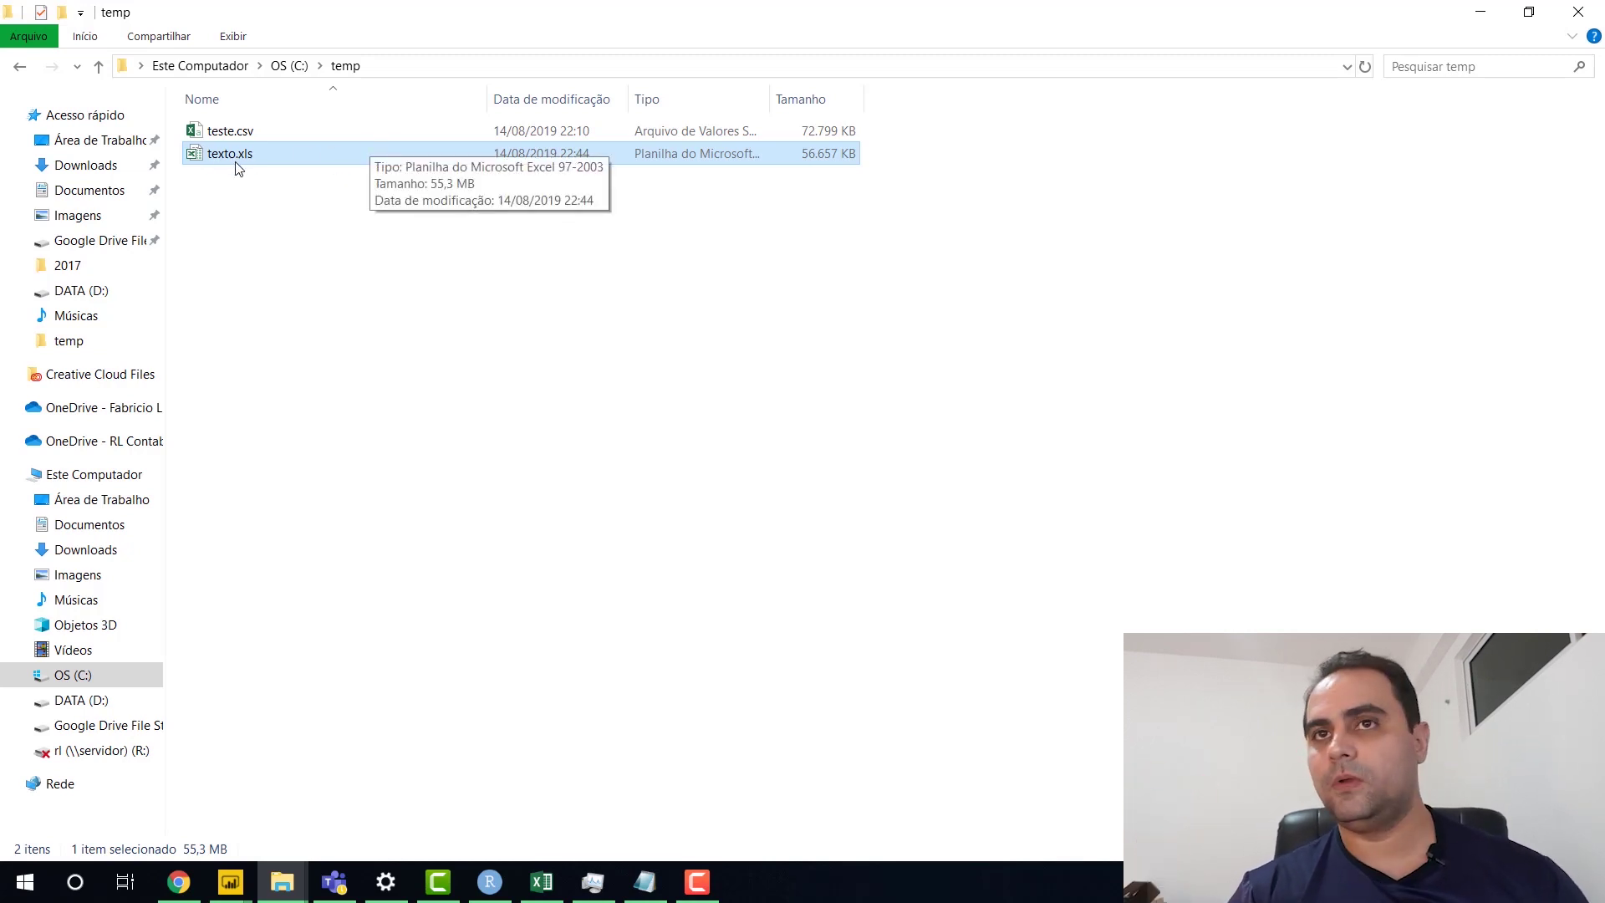
pyautogui.hotkey('alt', 'Tab')
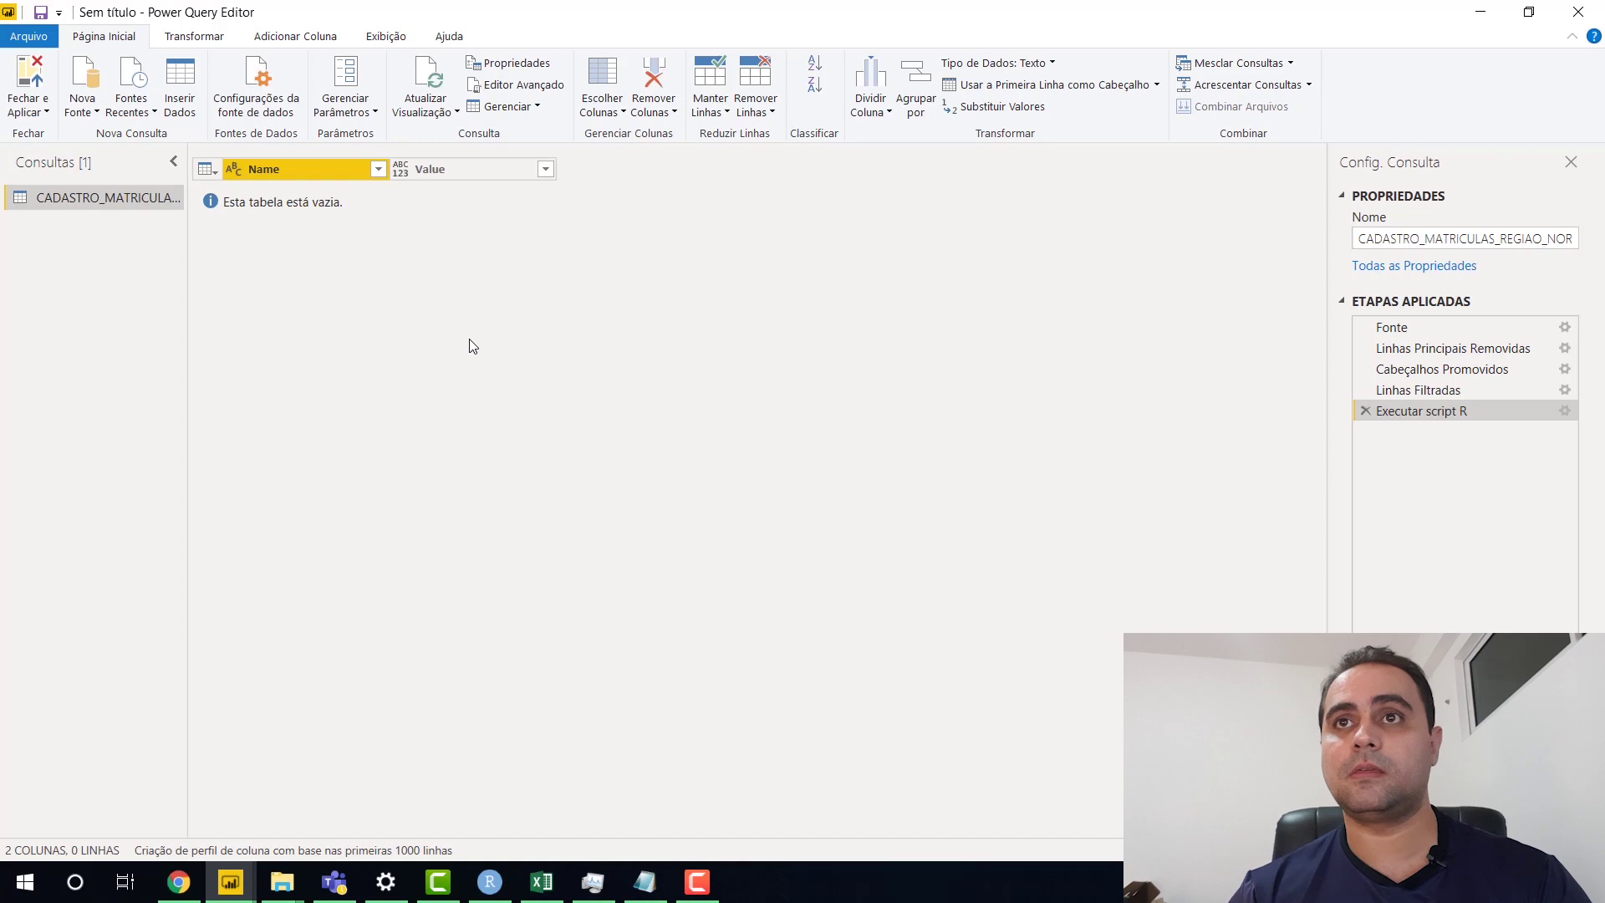
# In Advanced Editor, add a NovaEtapa step after the R script step holding the pasted write.table expression
pyautogui.click(491, 90)
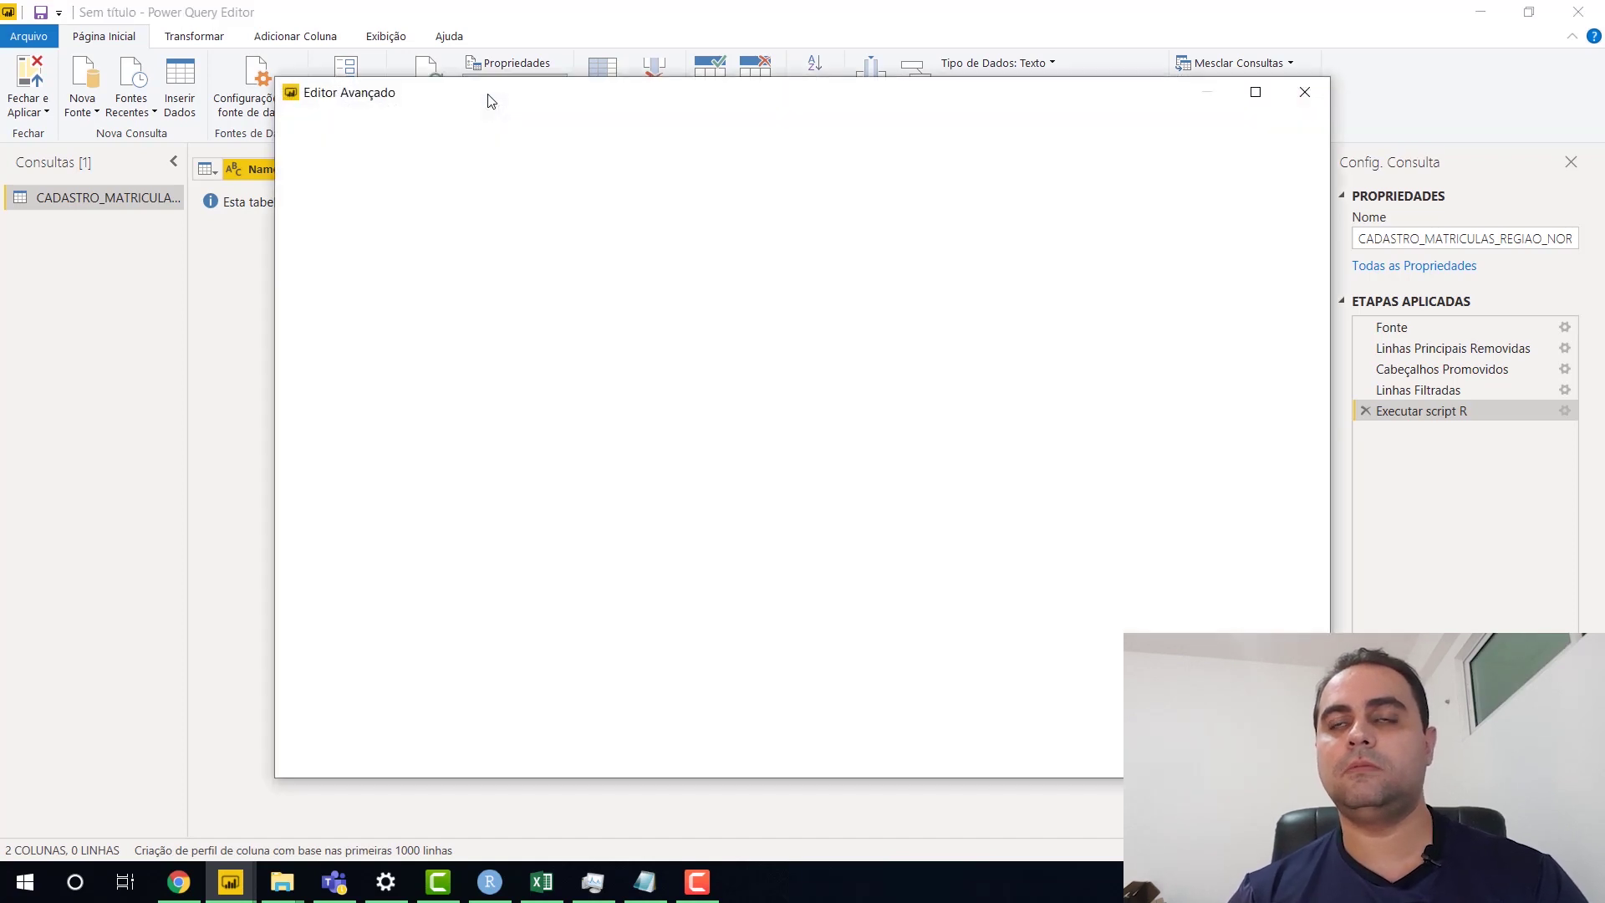
pyautogui.click(919, 283)
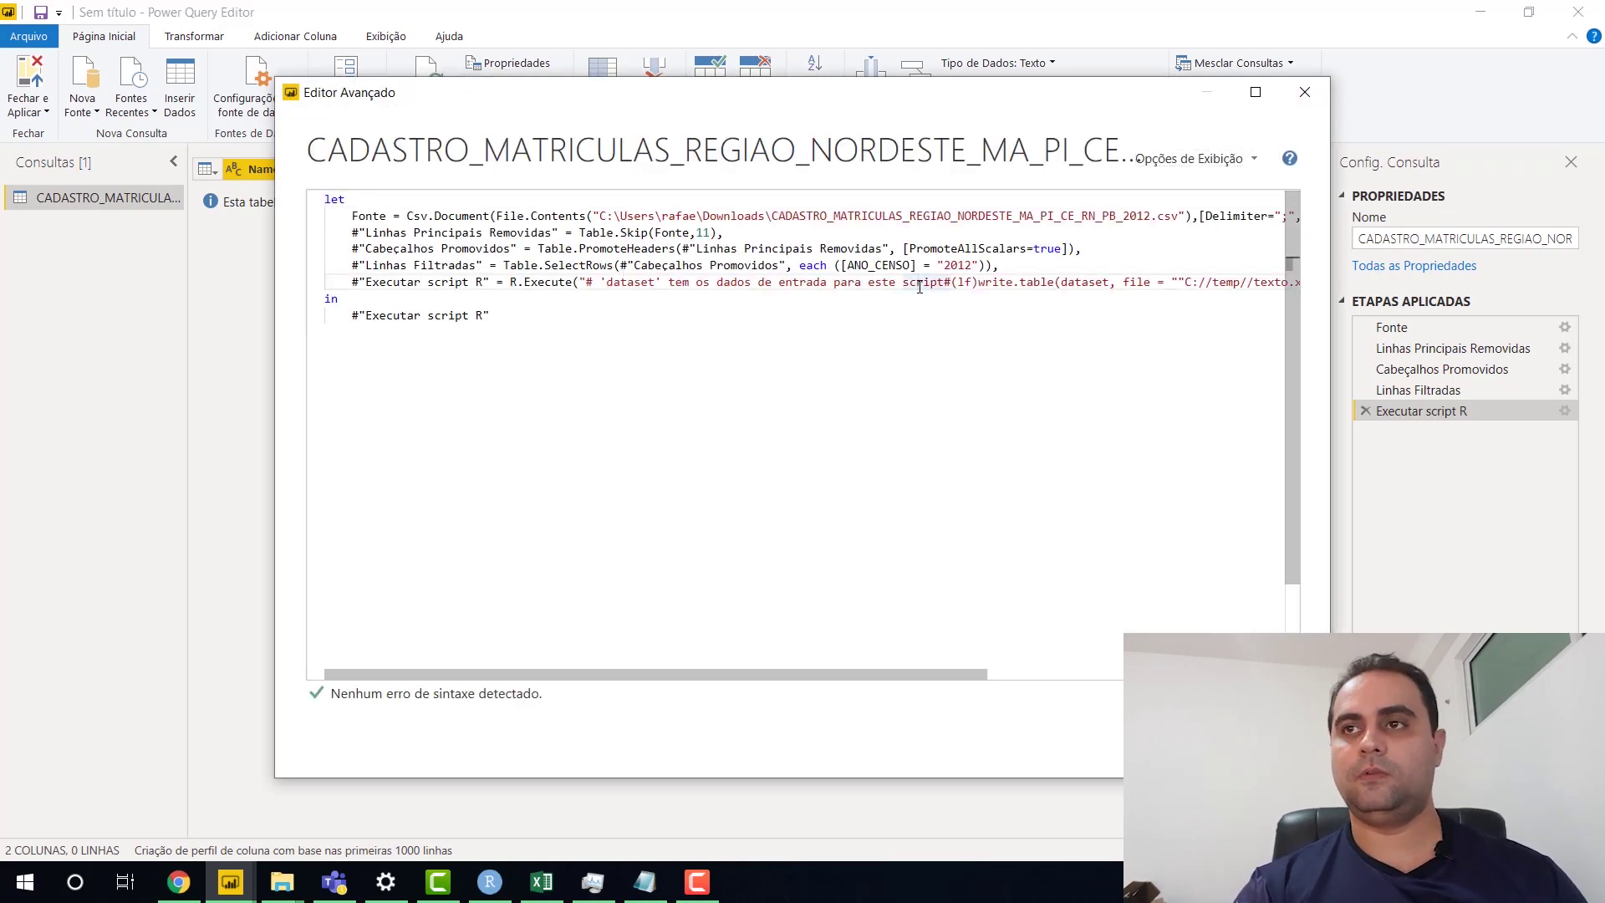
pyautogui.press('End')
pyautogui.write(',')
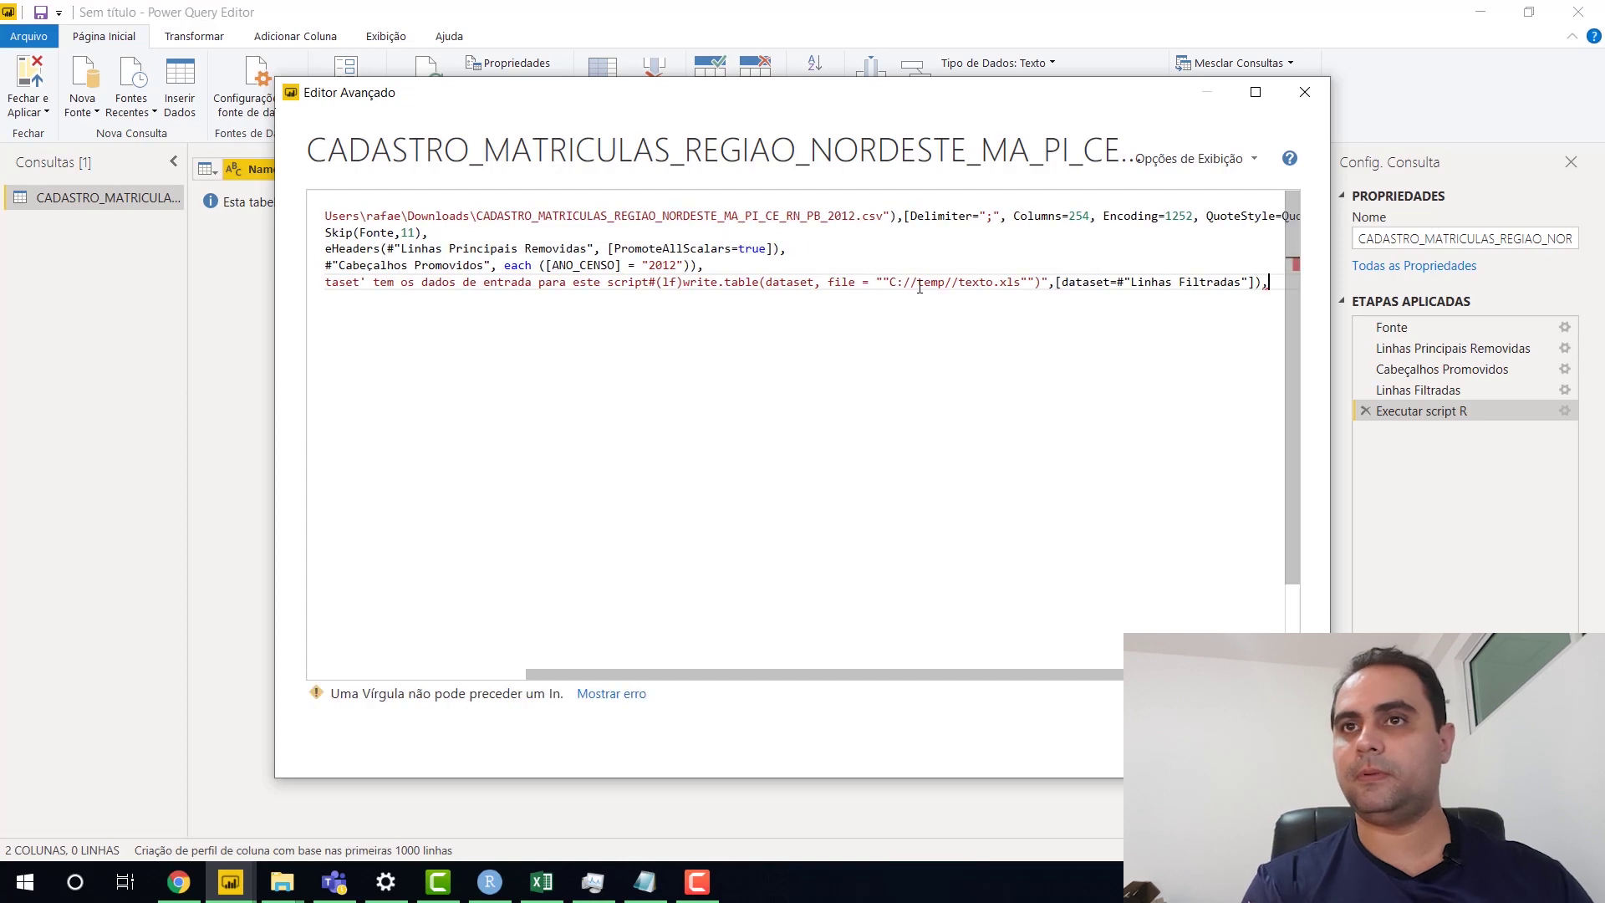
pyautogui.press('Return')
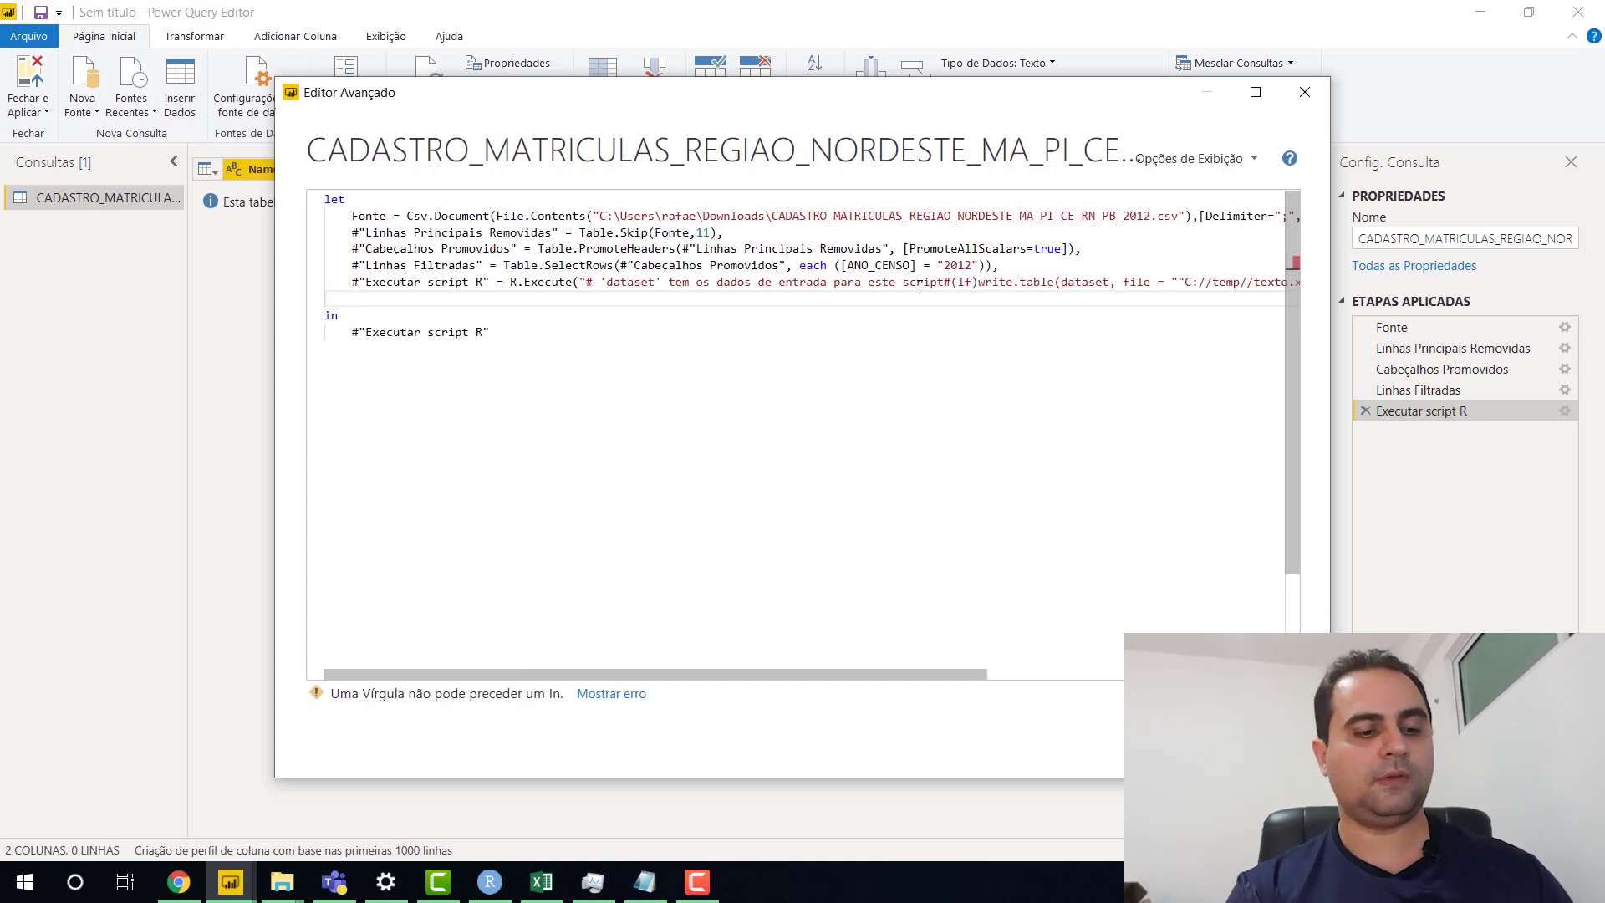
pyautogui.write('NovaEtapa')
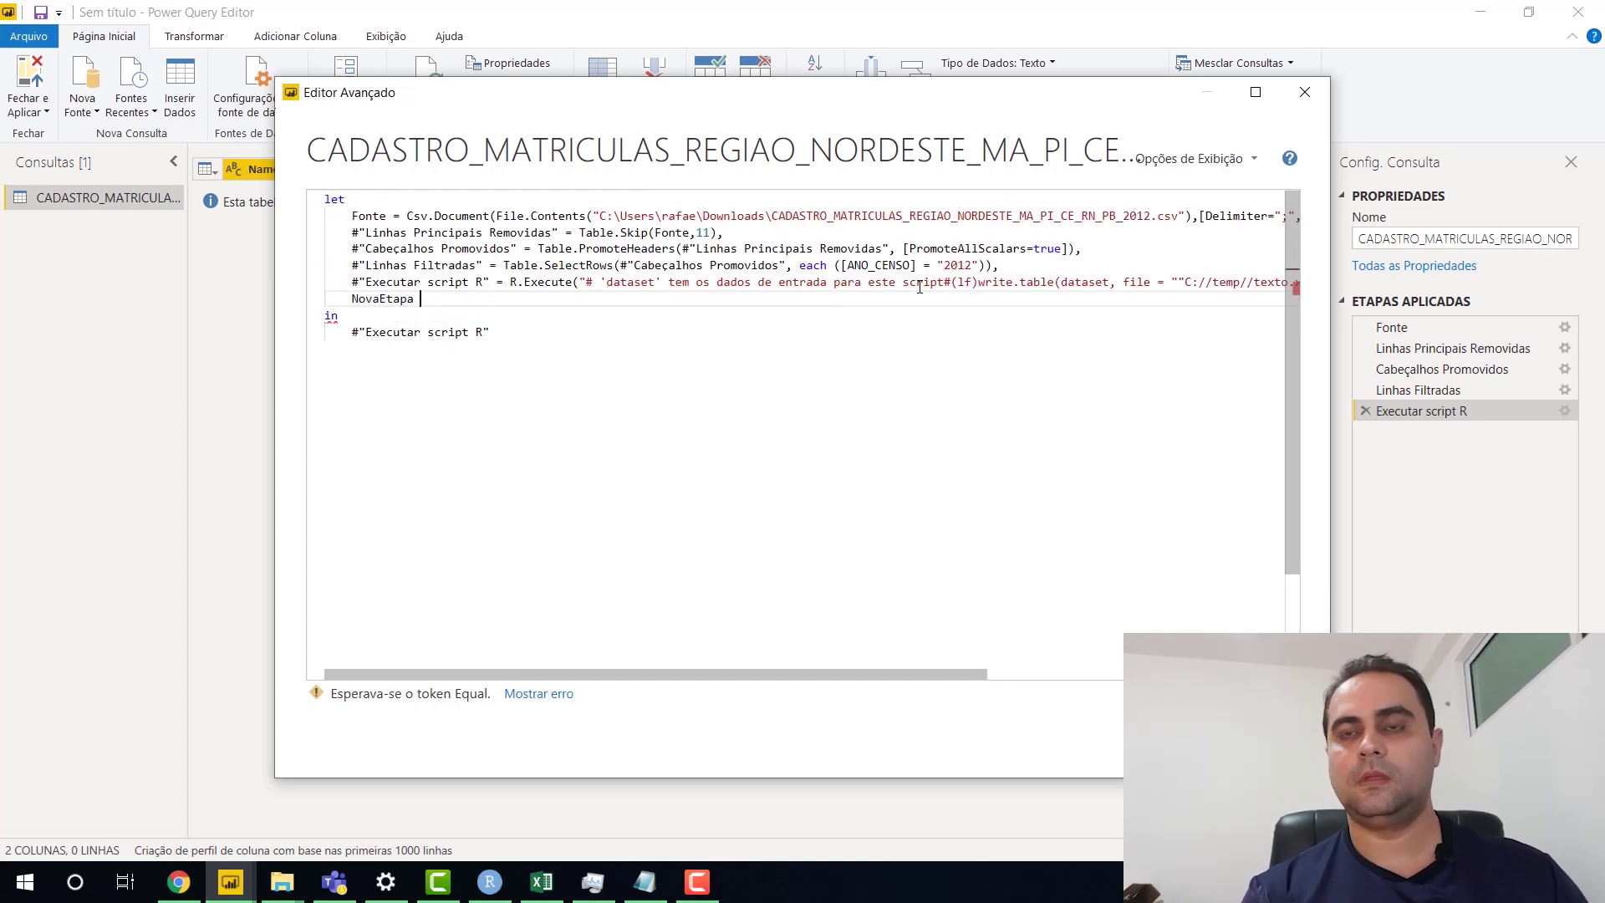
pyautogui.write(' =')
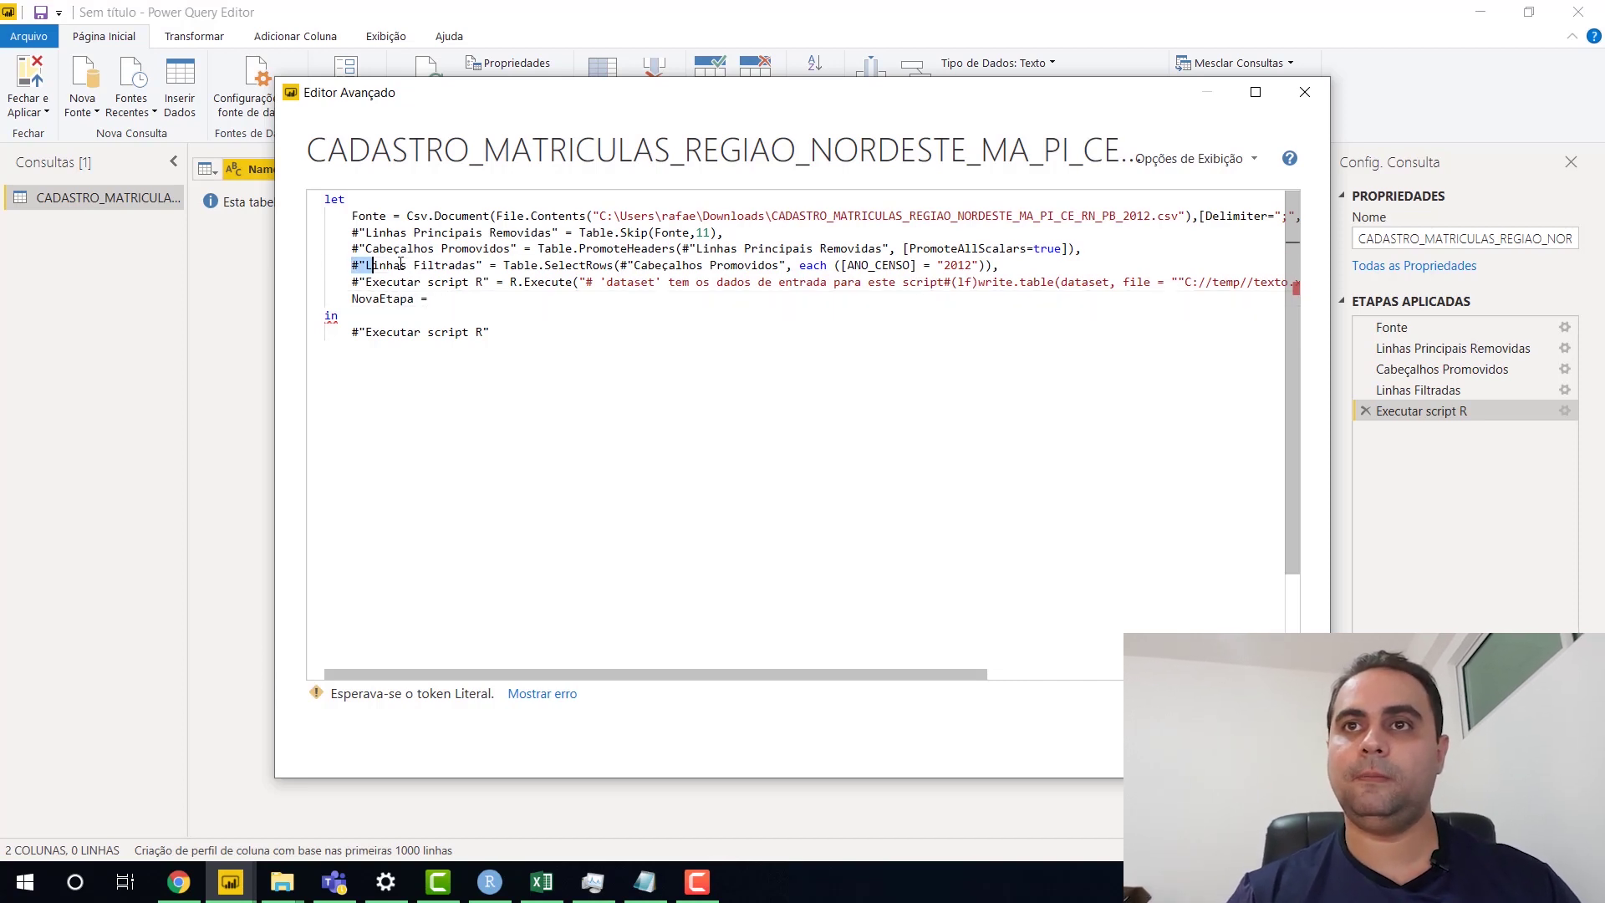
pyautogui.moveTo(402, 264); pyautogui.dragTo(464, 265)
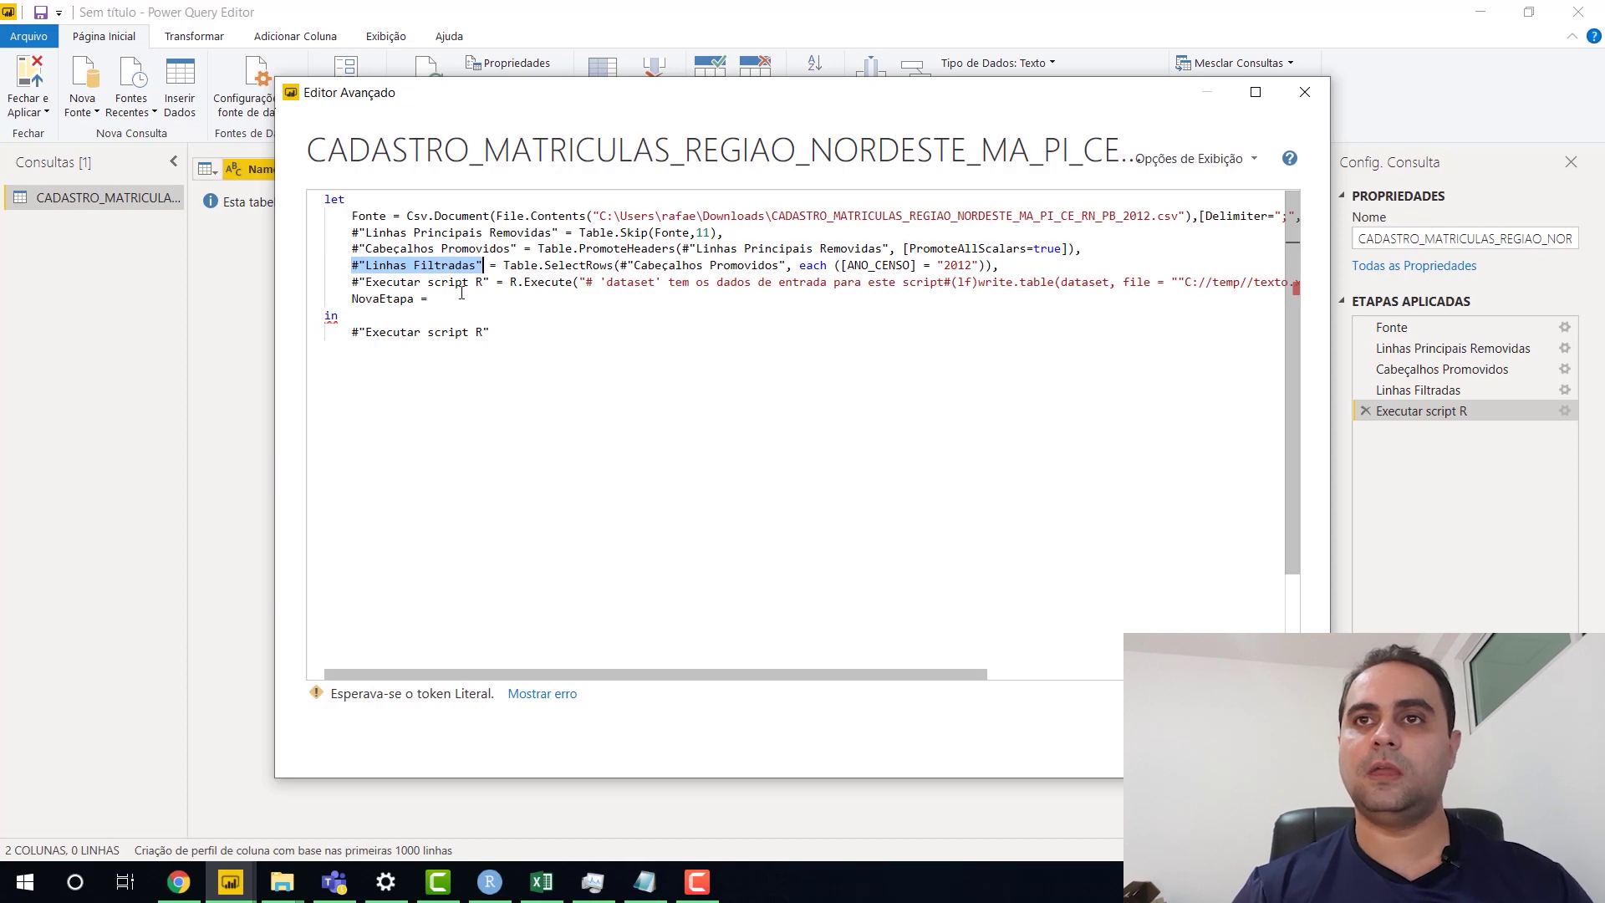
pyautogui.click(461, 294)
pyautogui.write('write.table(dataset, file = "C://temp//texto.xls")')
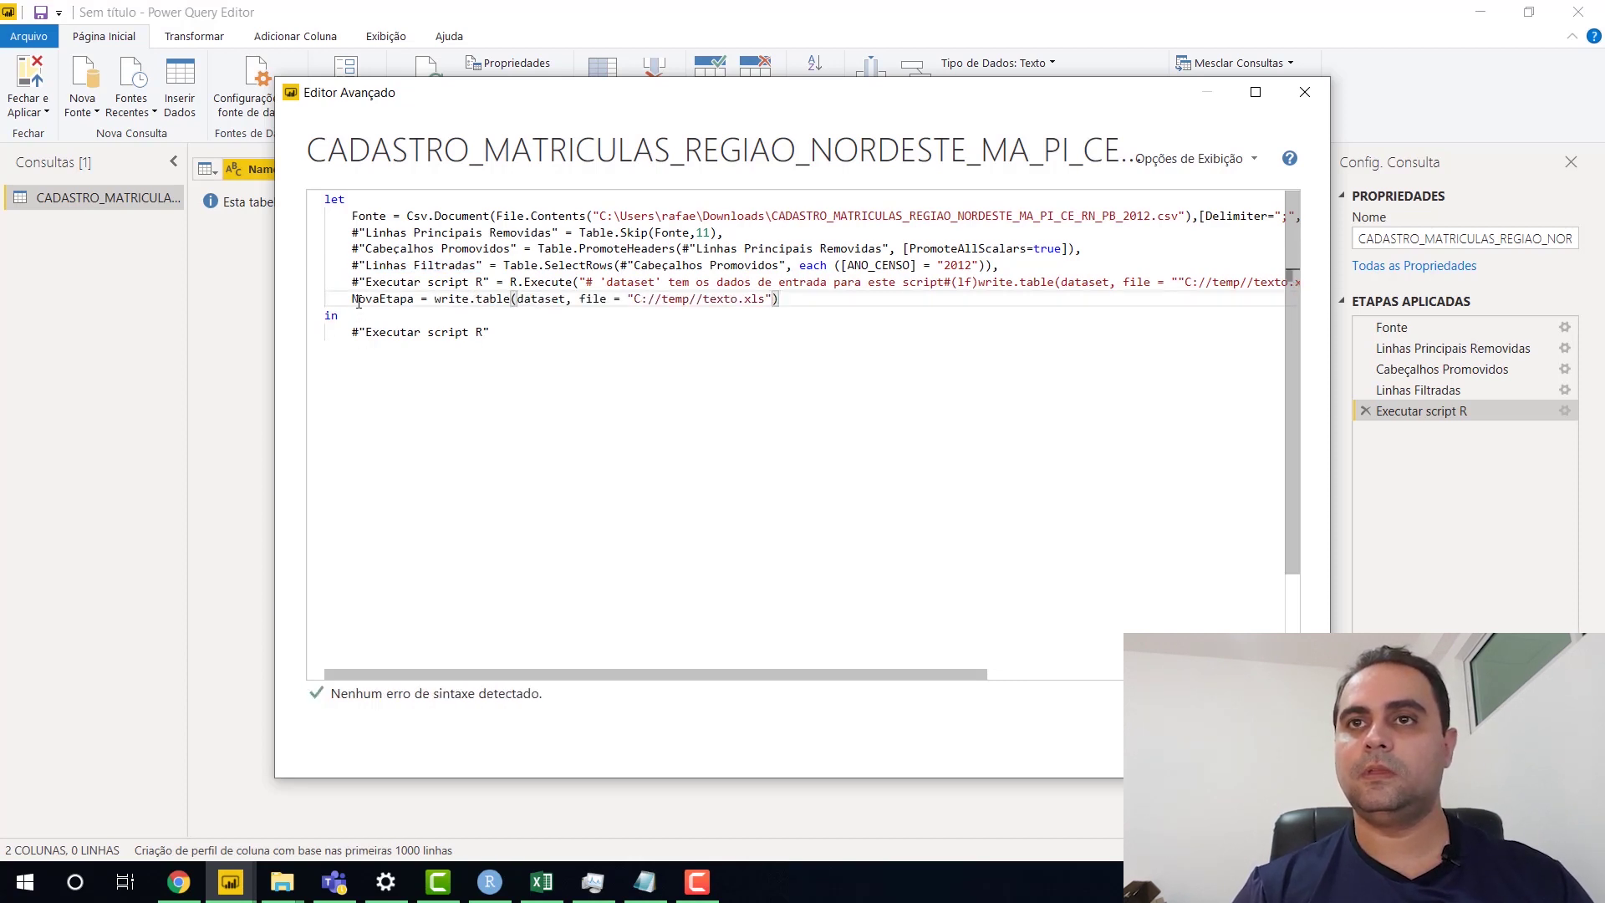
# Replace the query's final output reference with NovaEtapa and close the editor
pyautogui.moveTo(420, 301); pyautogui.dragTo(372, 301)
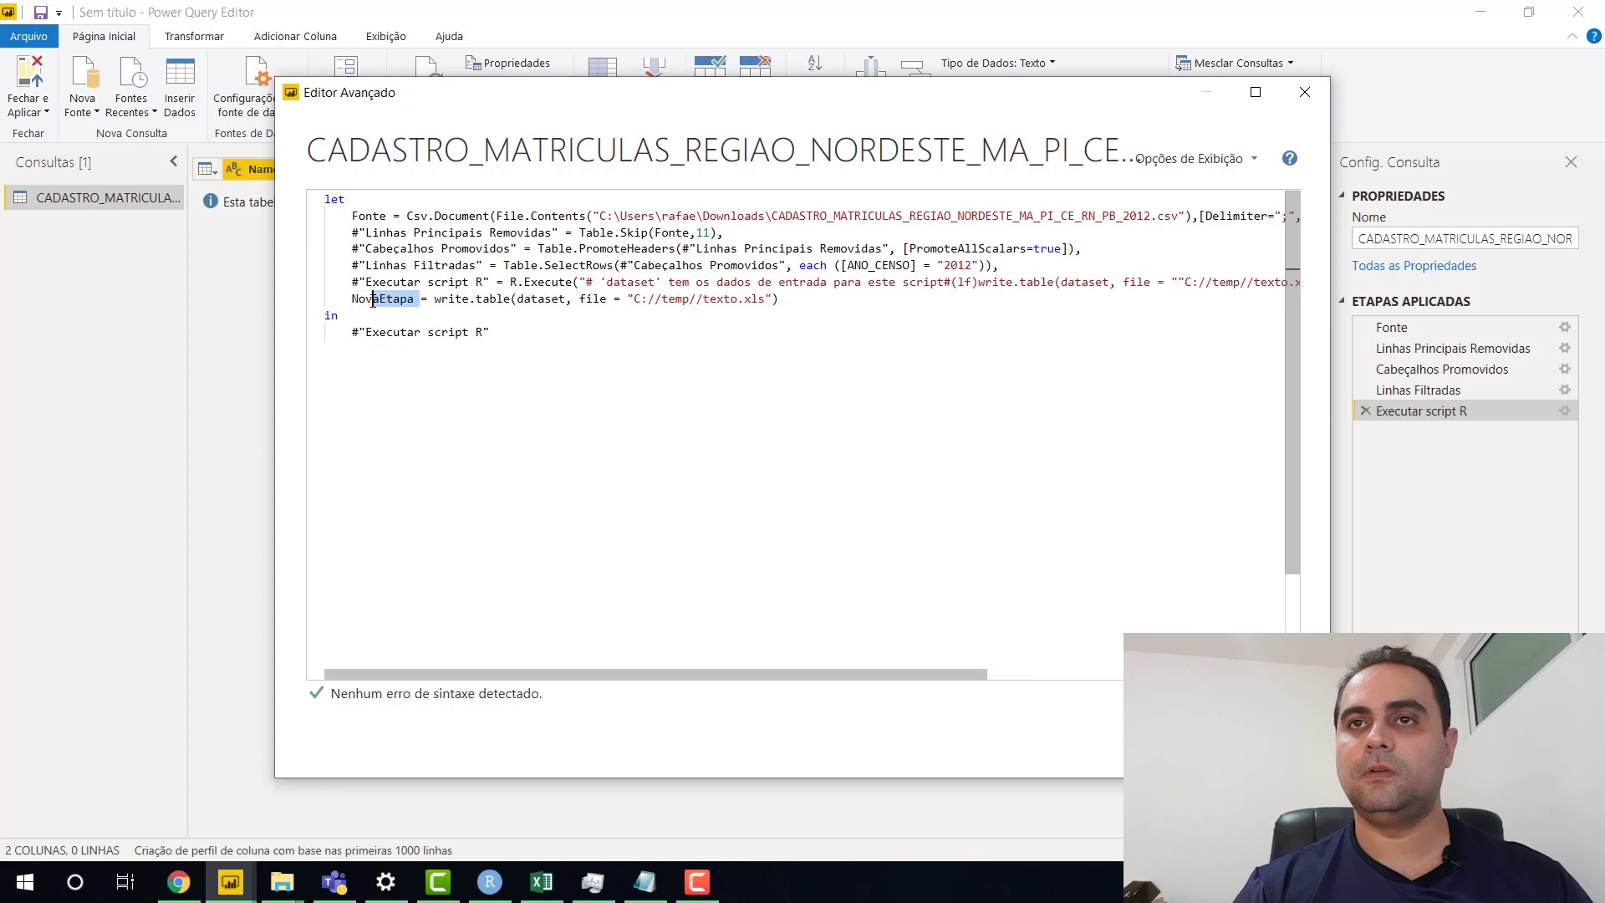
pyautogui.click(350, 334)
pyautogui.hotkey('shift', 'End')
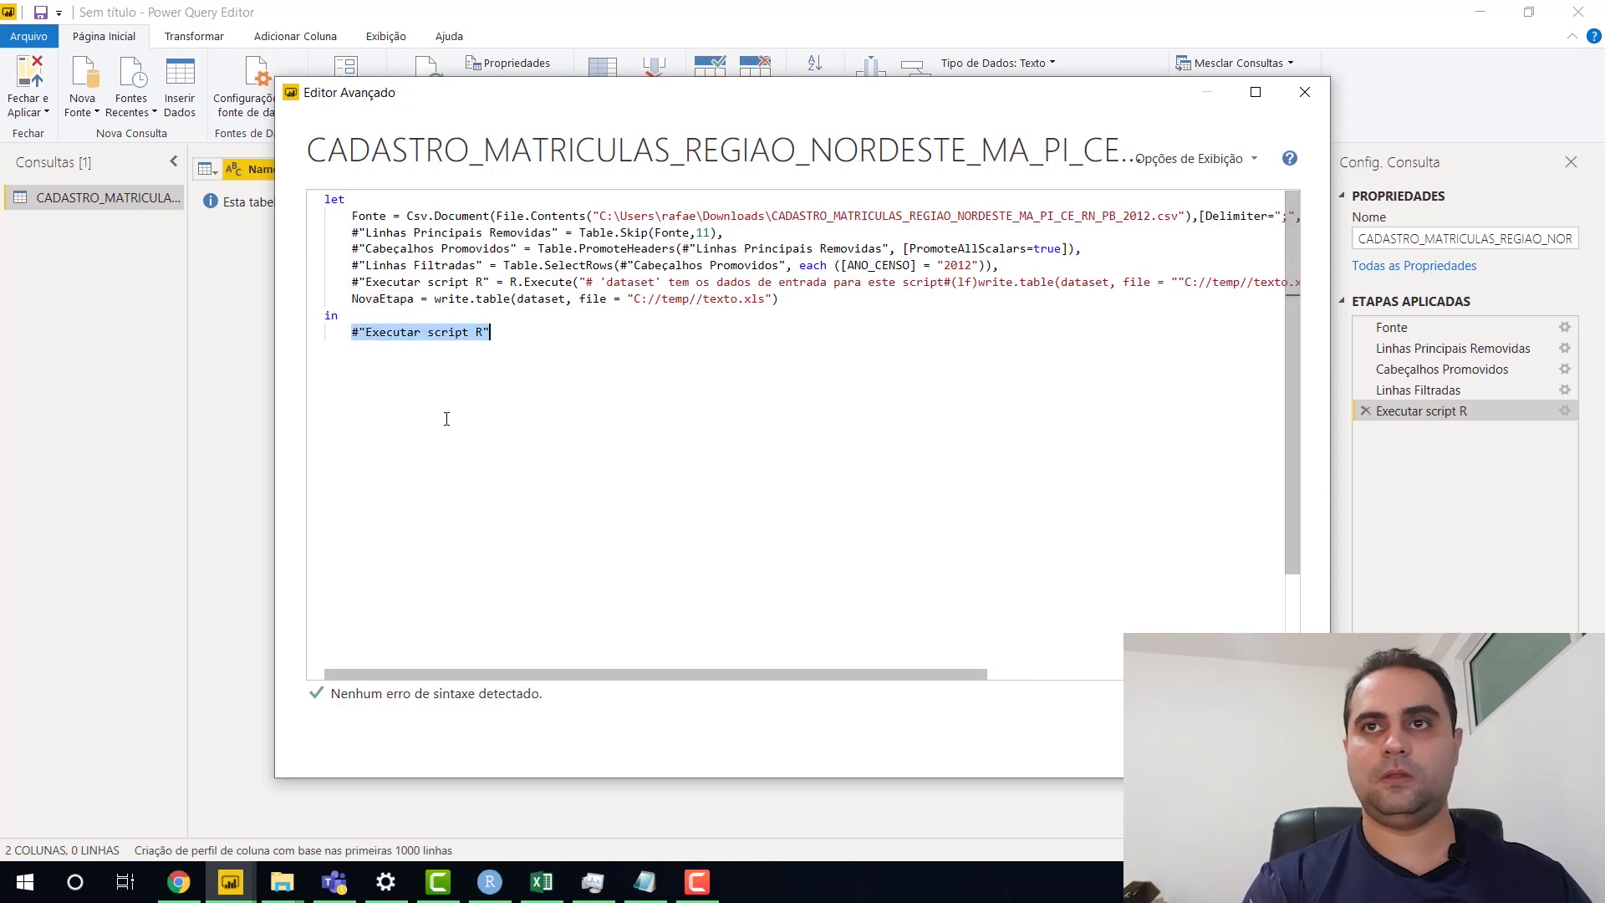
pyautogui.write('NOvaE')
pyautogui.press('Tab')
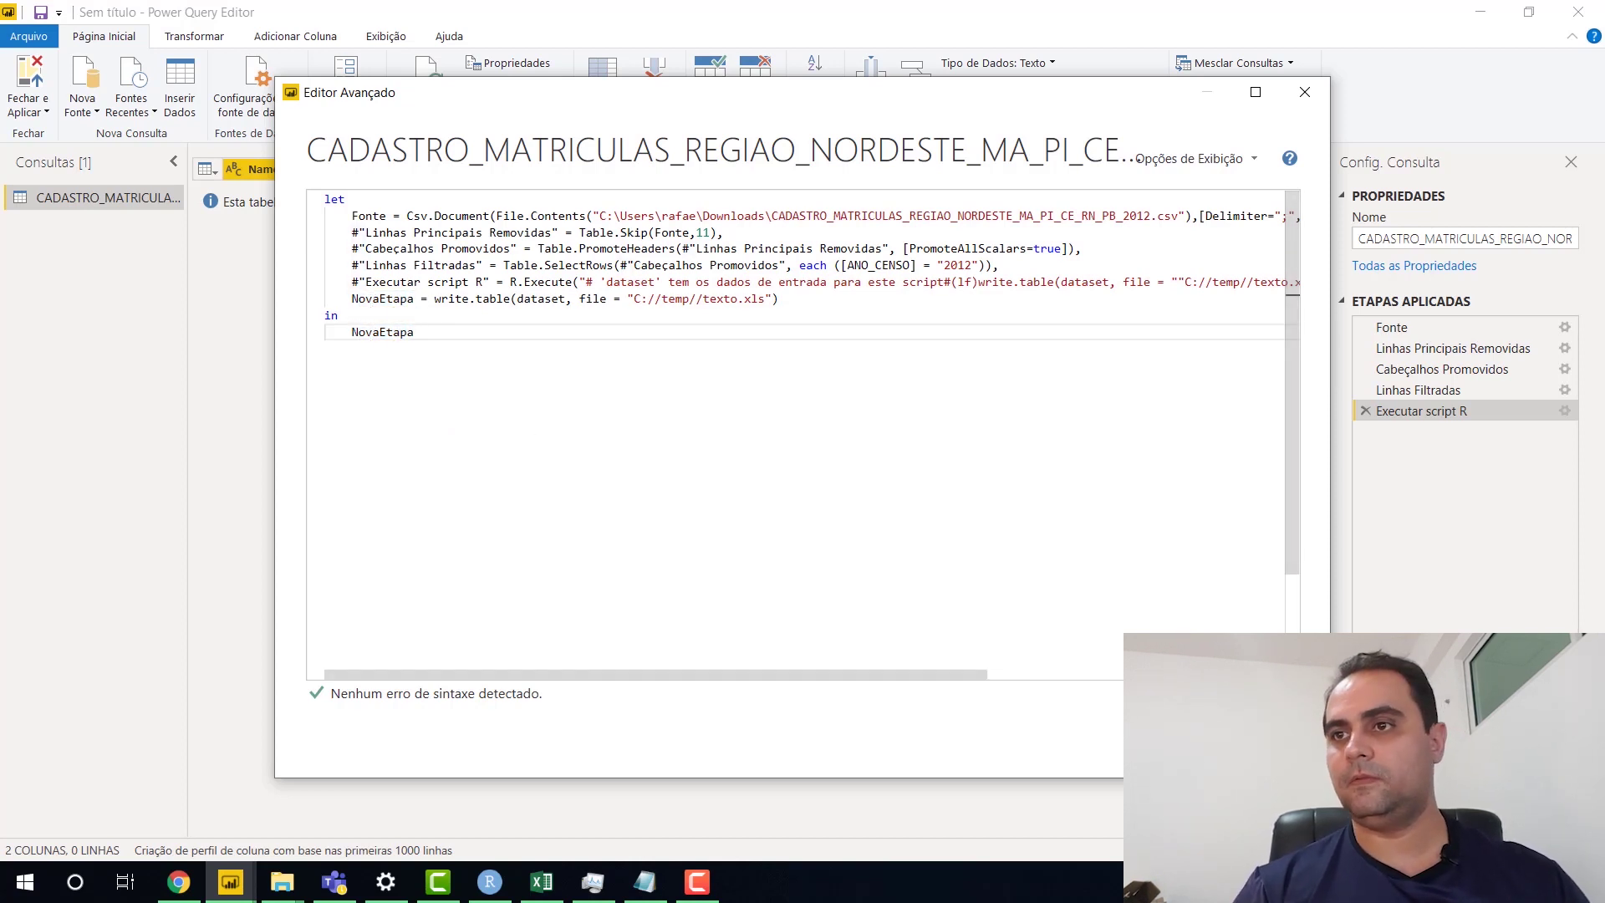
pyautogui.press('Escape')
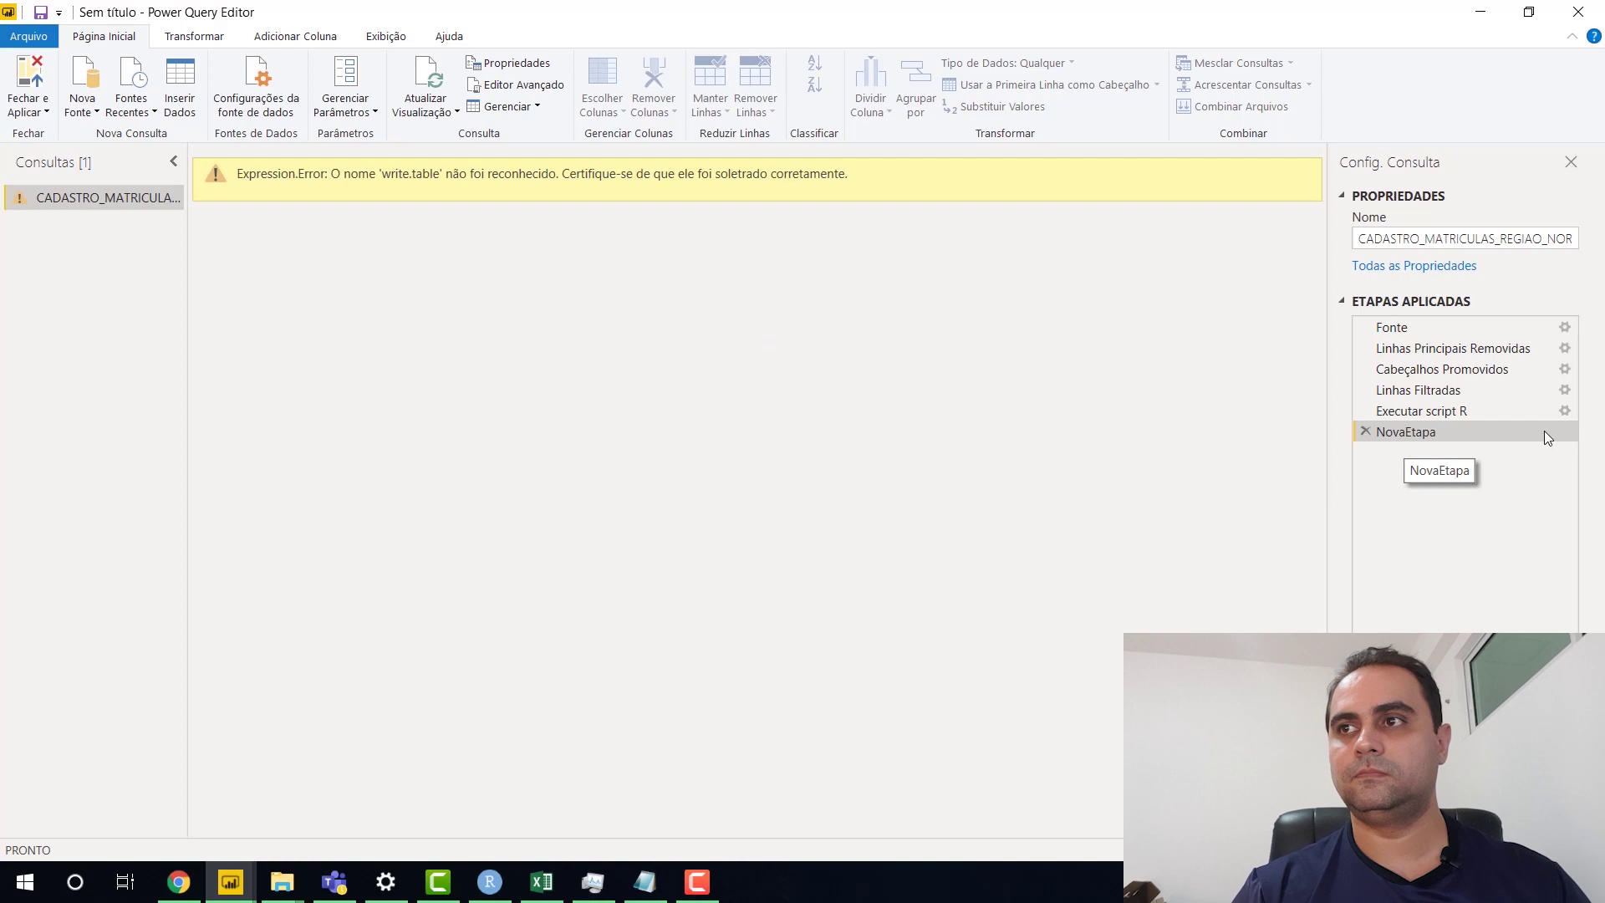
# Review the Executar script R step's settings and the NovaEtapa step's result
pyautogui.click(1462, 409)
pyautogui.click(1565, 410)
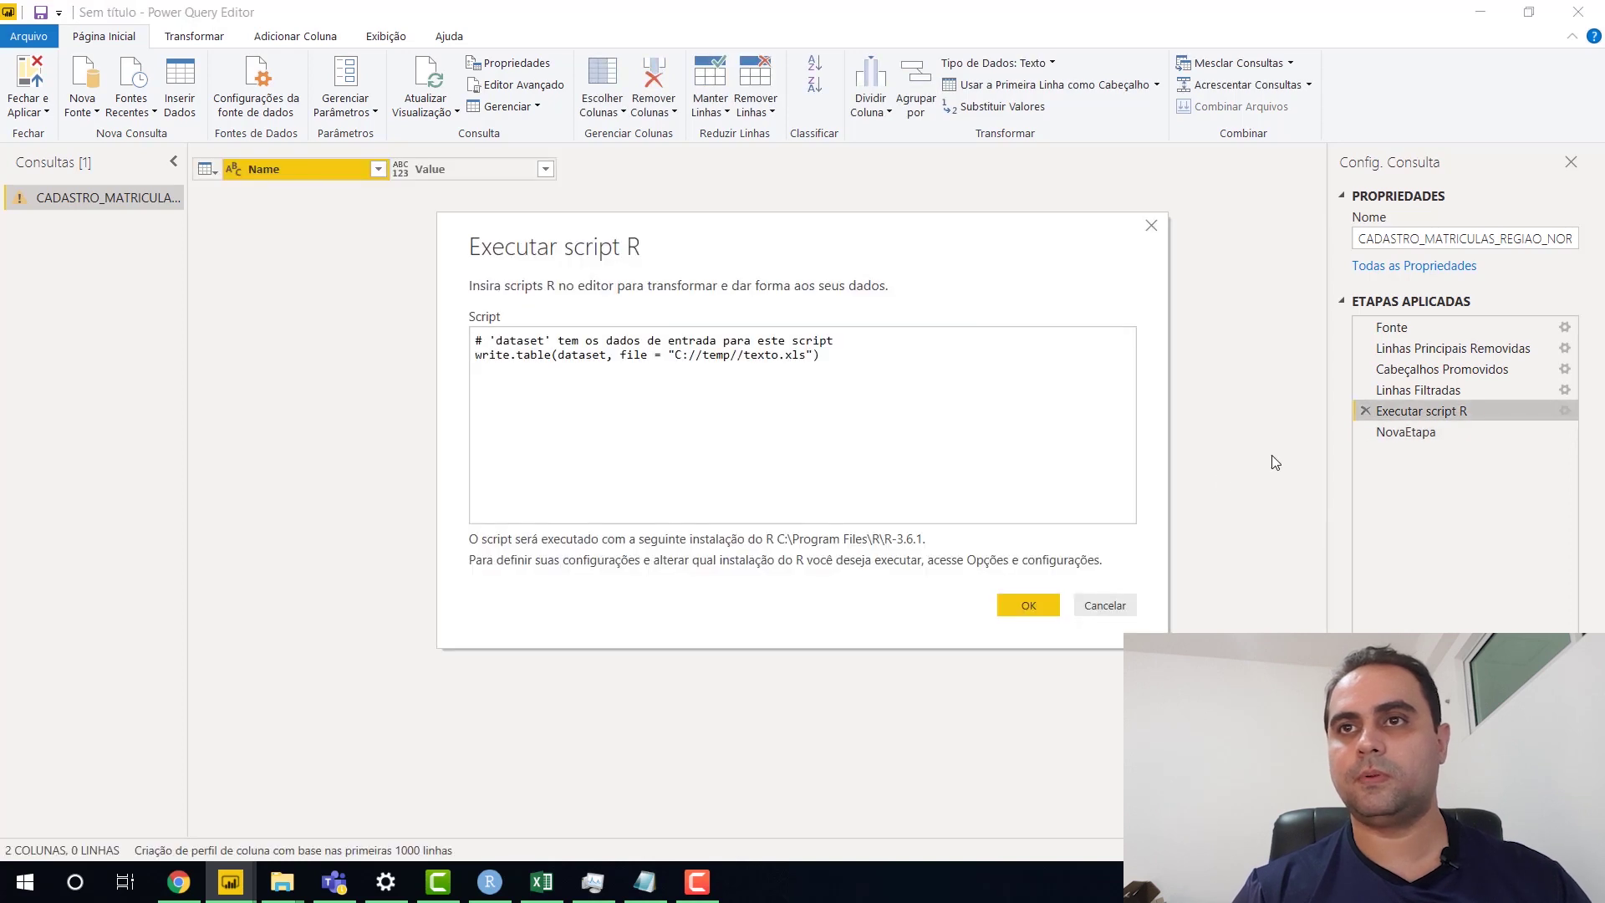
pyautogui.click(1125, 603)
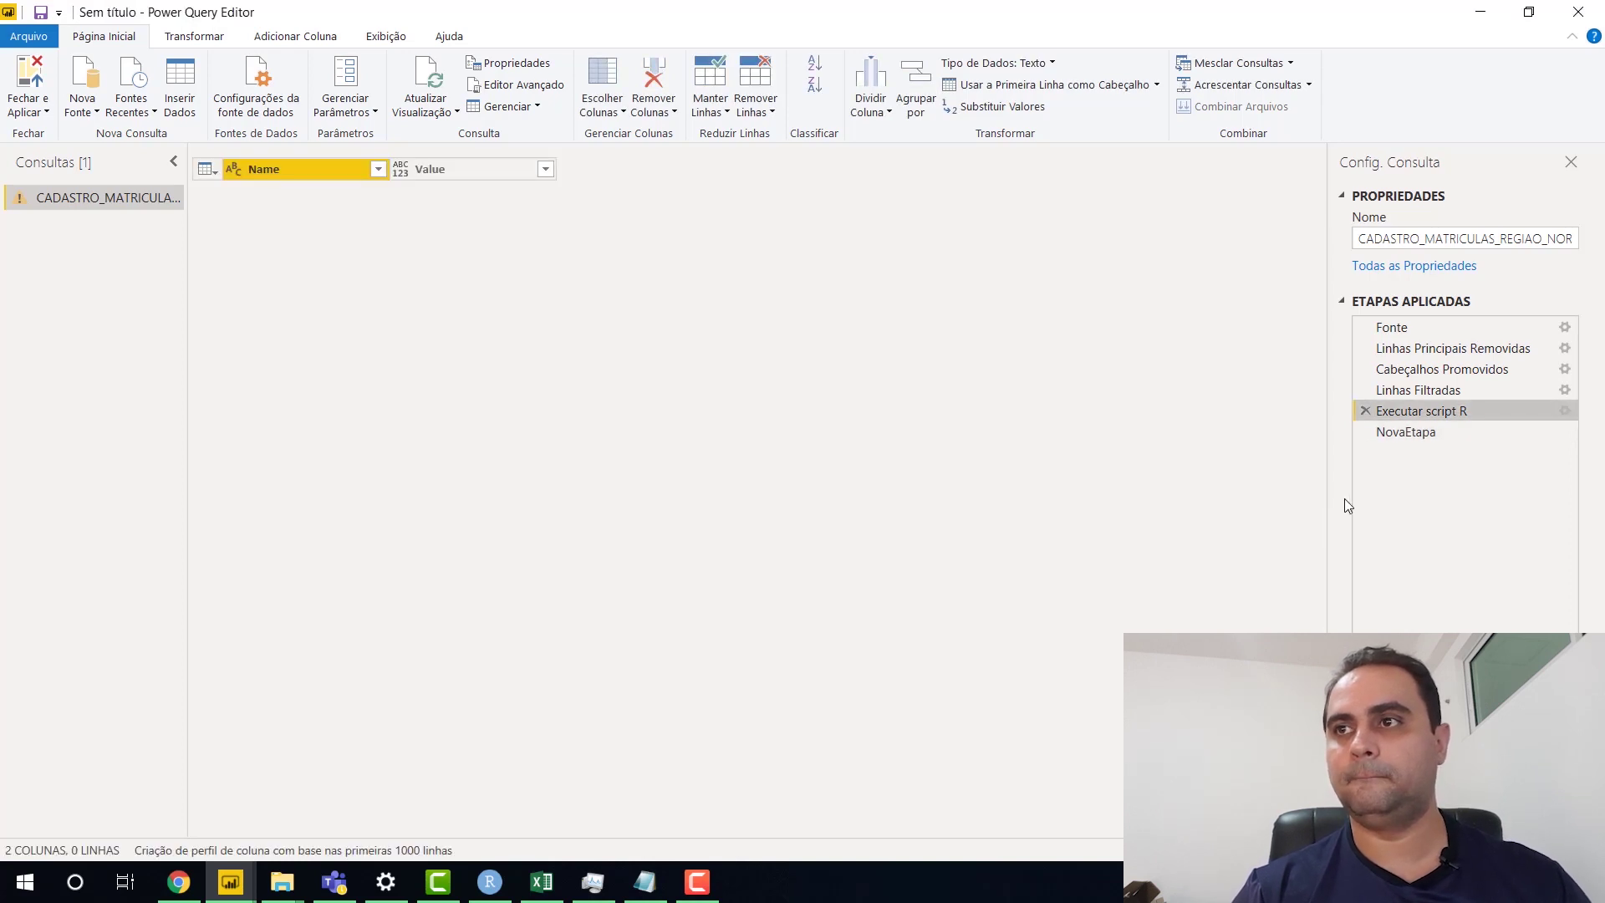
pyautogui.click(1403, 435)
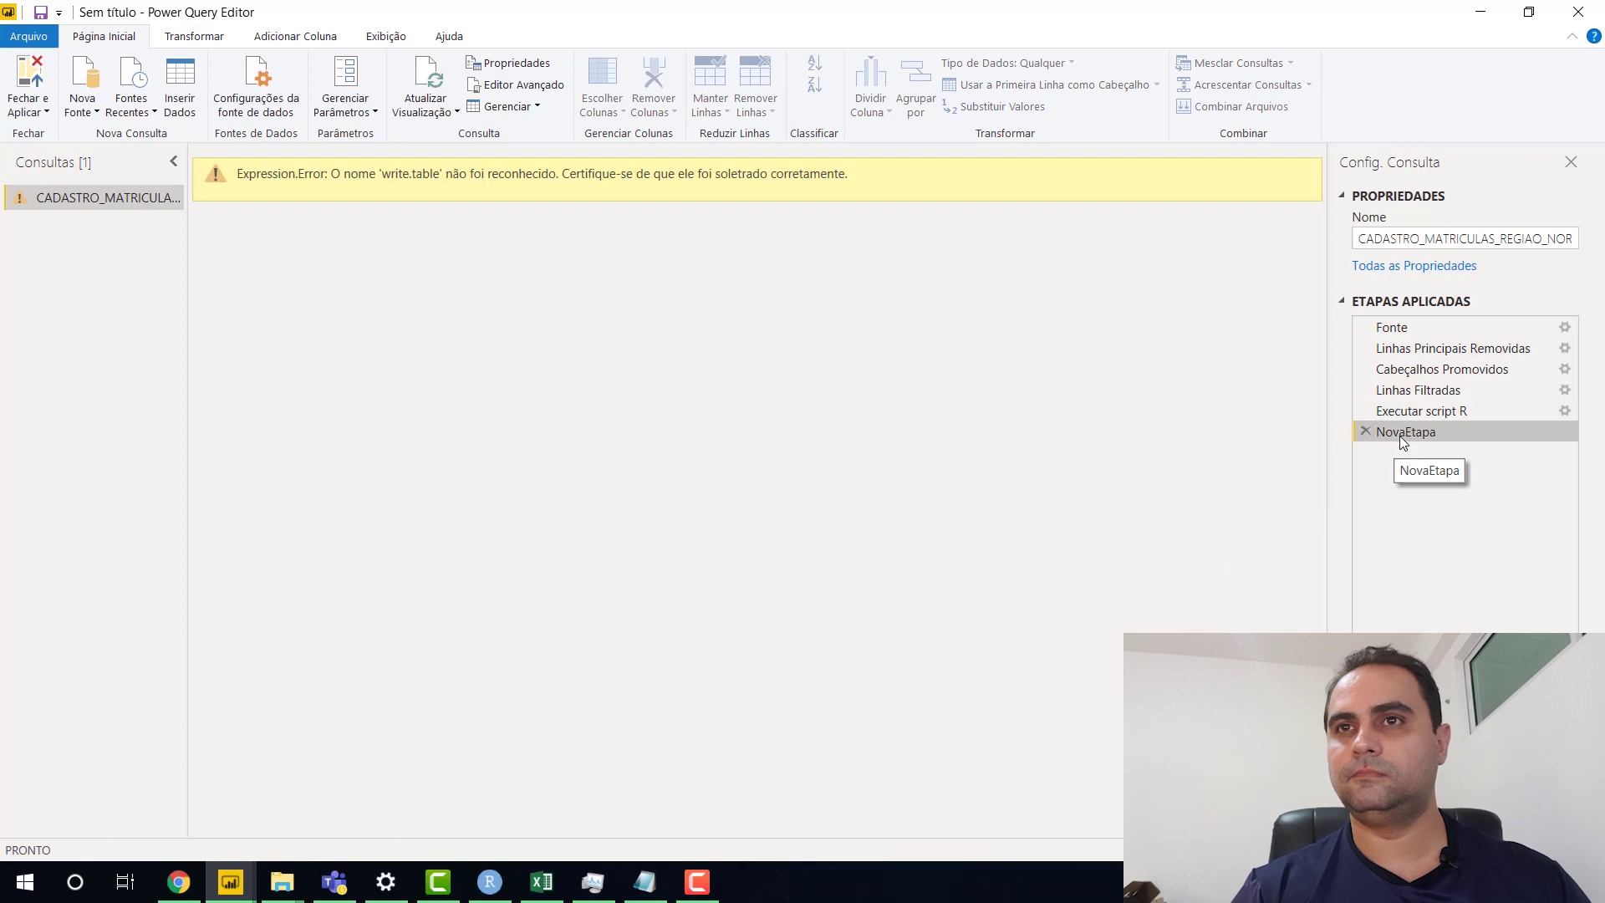
# Set NovaEtapa = #"Linhas Filtradas" in the M code and compare both steps' outputs
pyautogui.click(522, 84)
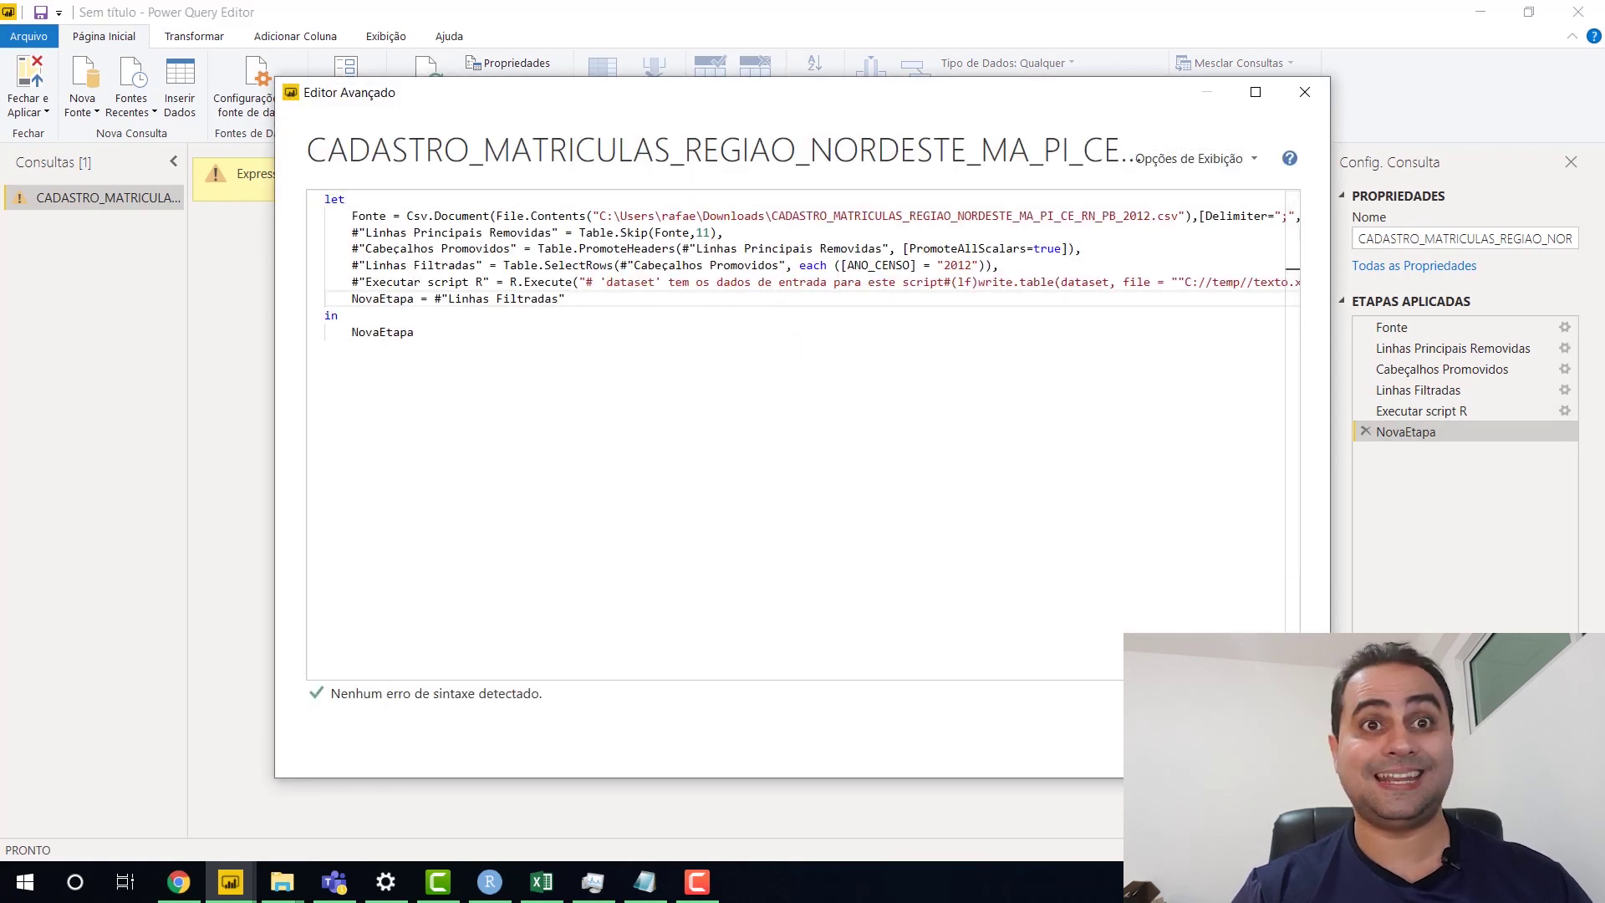
pyautogui.click(1222, 744)
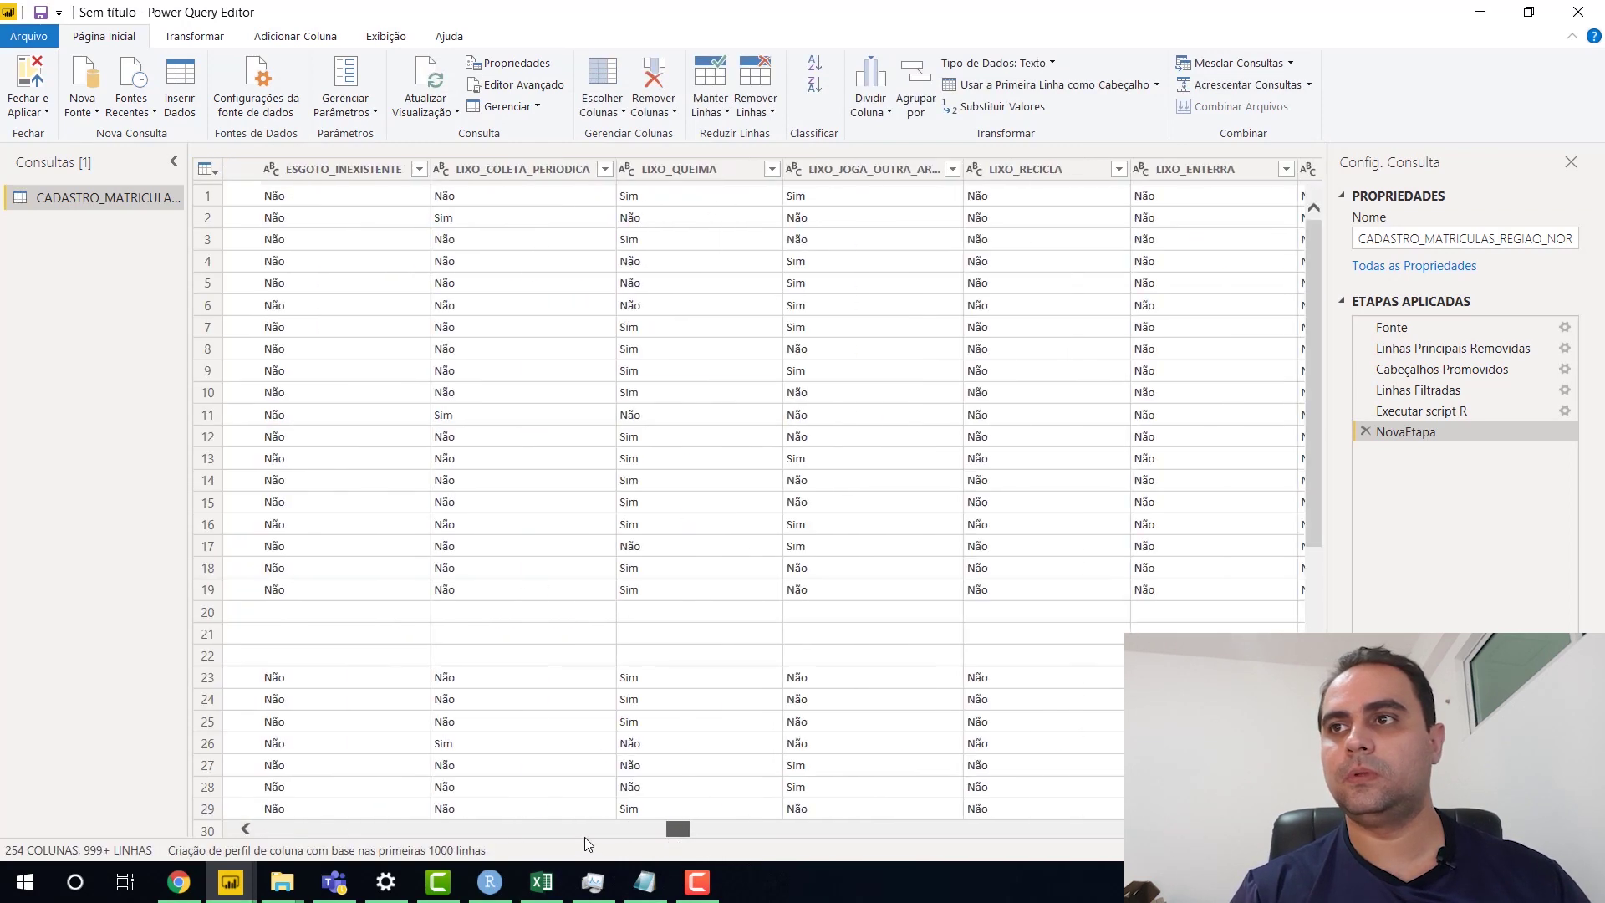
pyautogui.click(1381, 409)
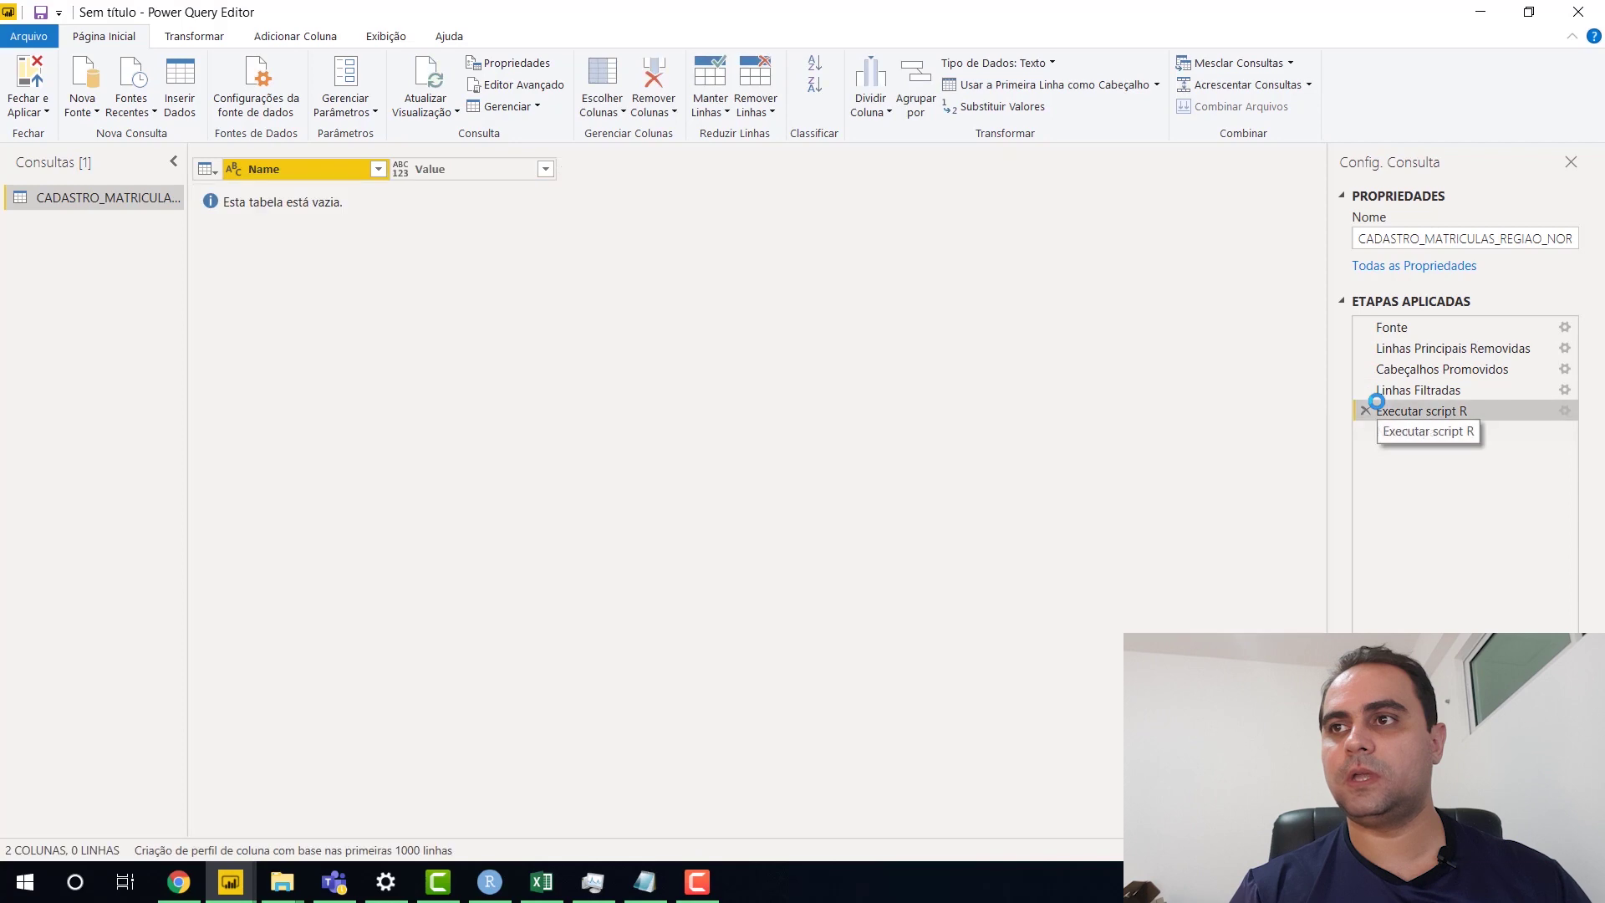
pyautogui.click(1386, 433)
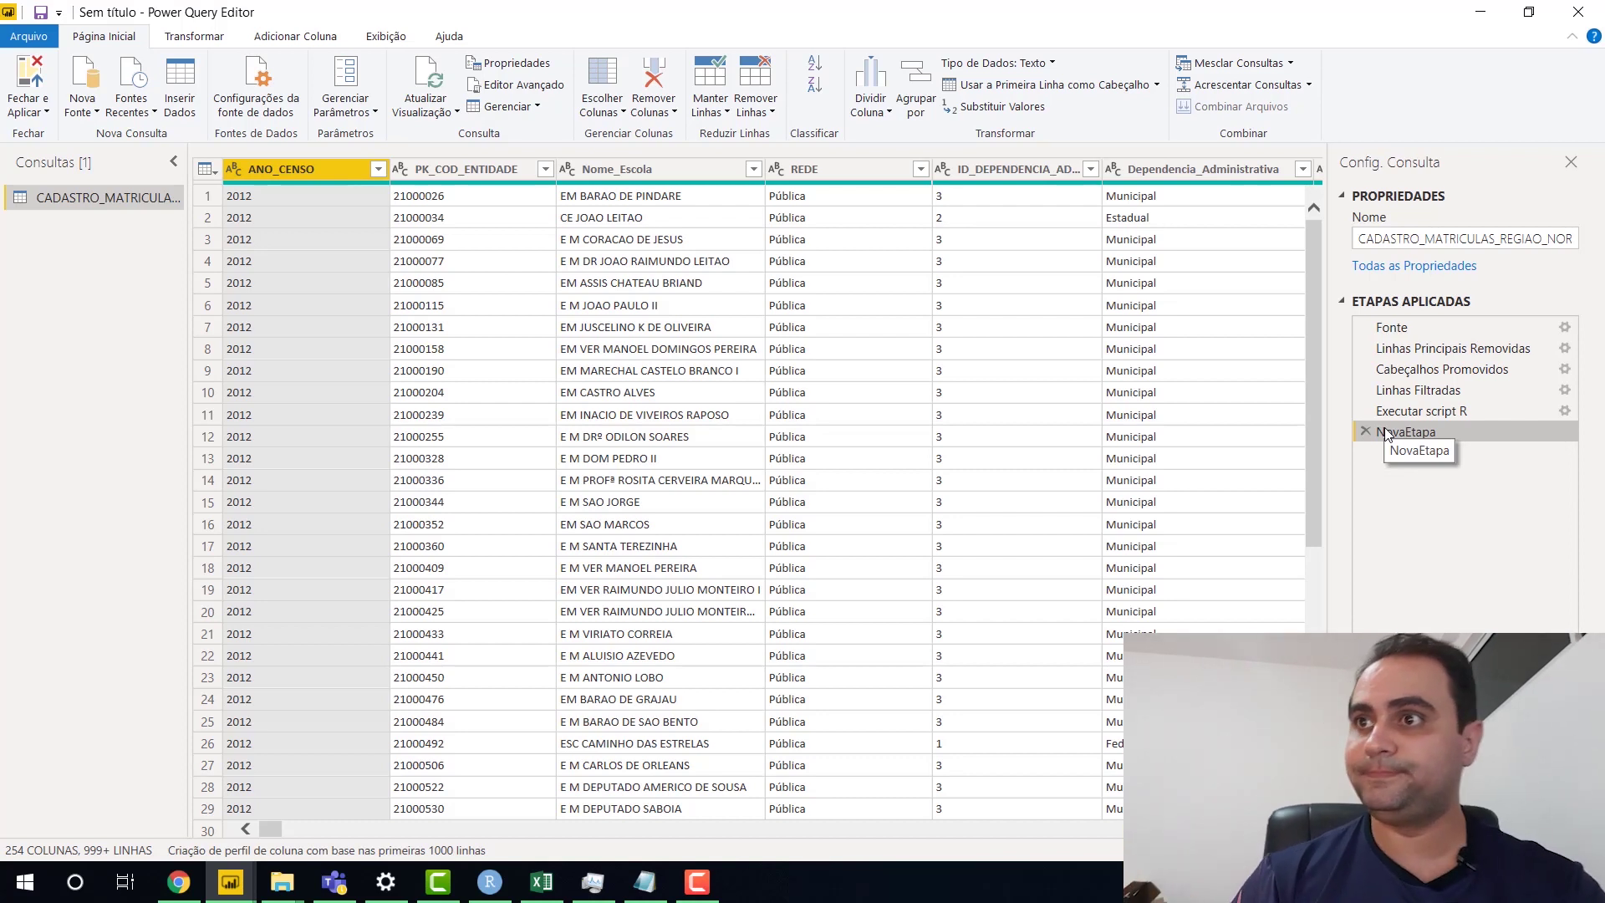
pyautogui.click(506, 880)
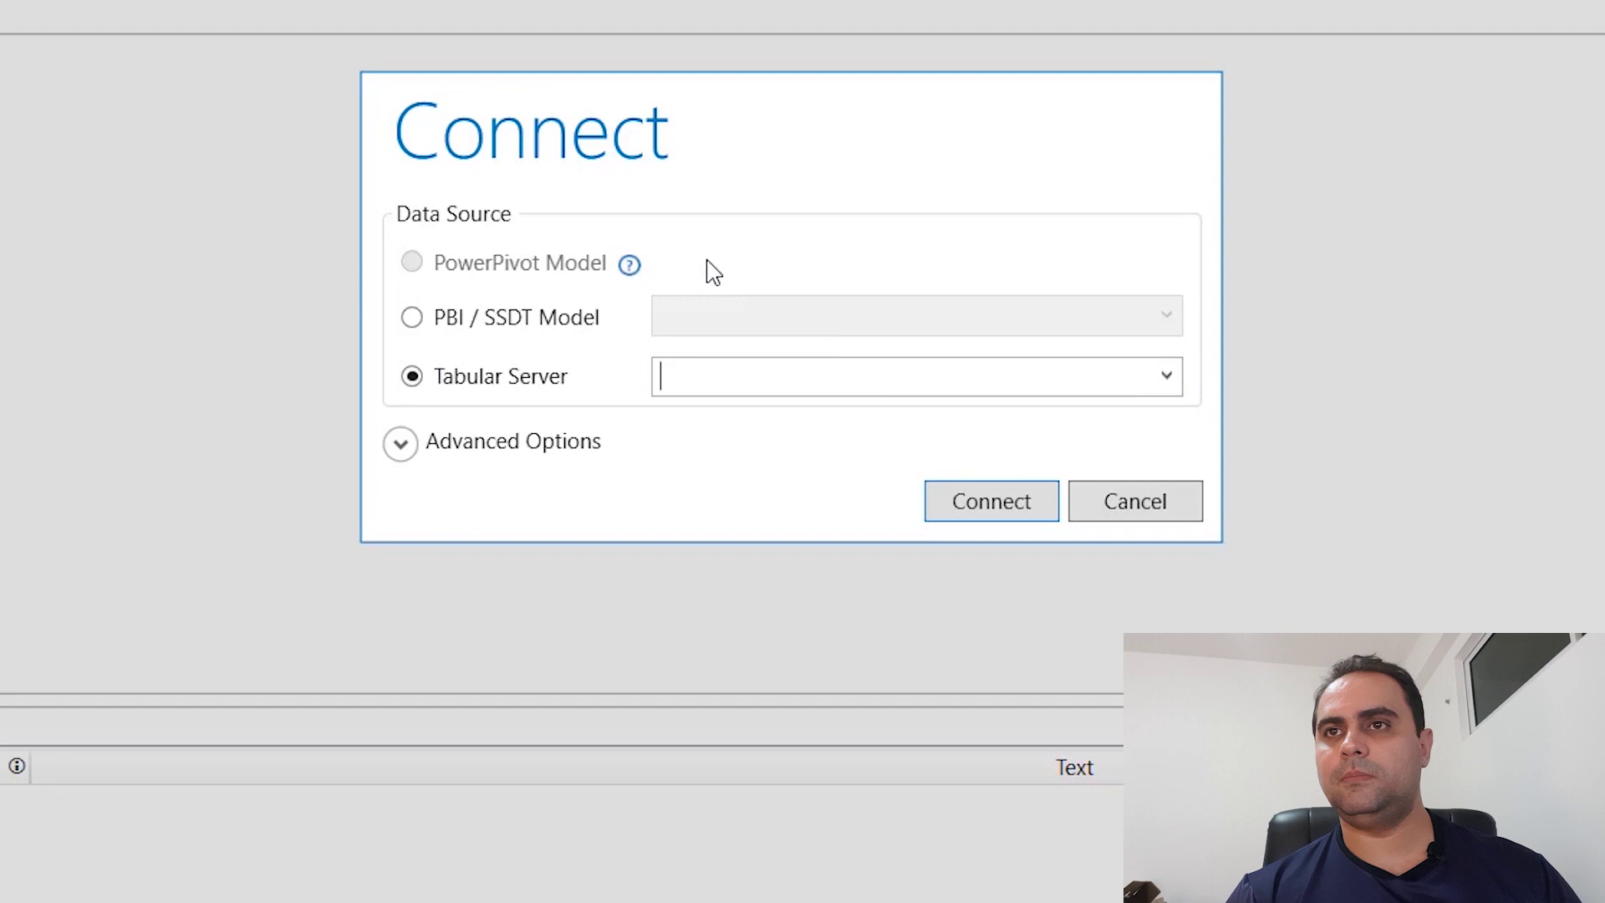
# Connect DAX Studio to the open 'Sem título' Power BI model as a PBI / SSDT Model
pyautogui.click(413, 319)
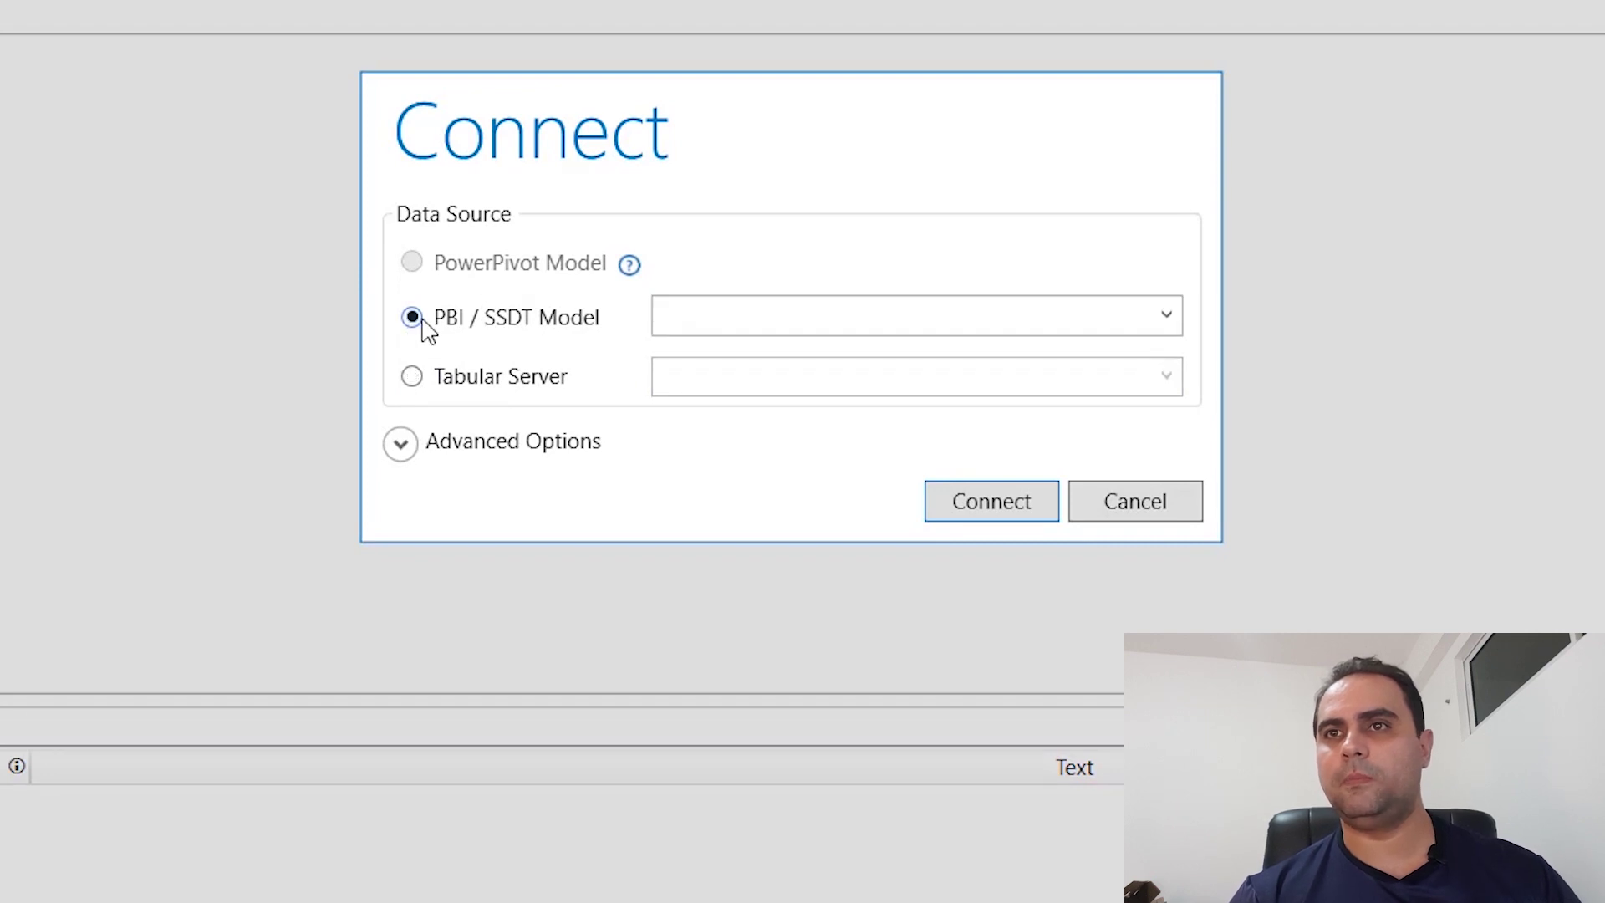
pyautogui.click(723, 324)
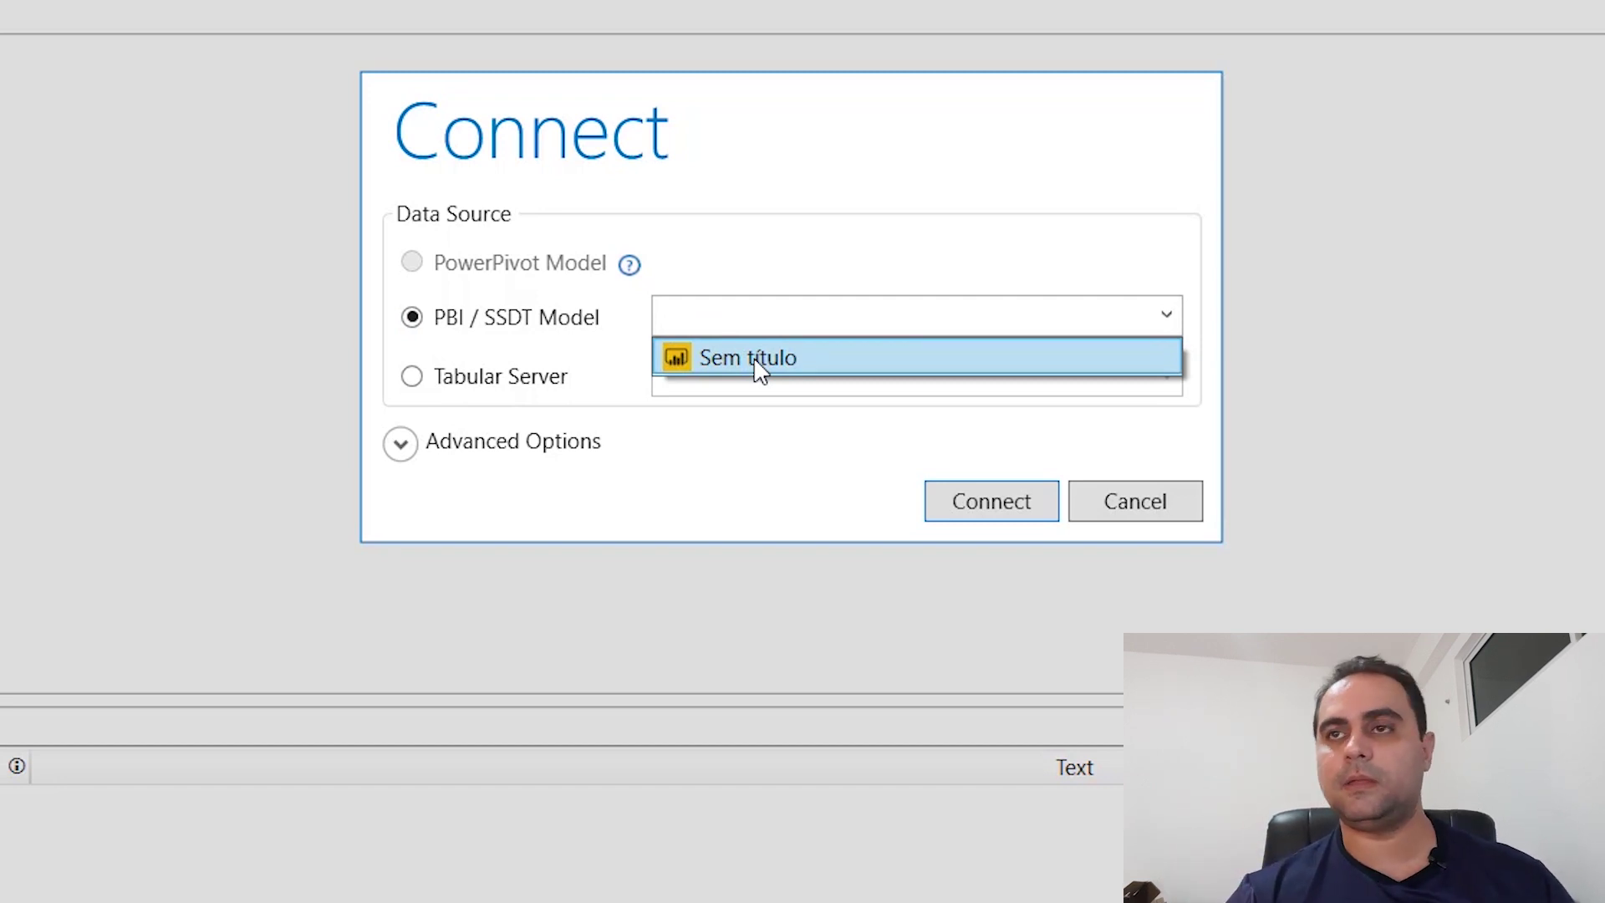
pyautogui.click(759, 367)
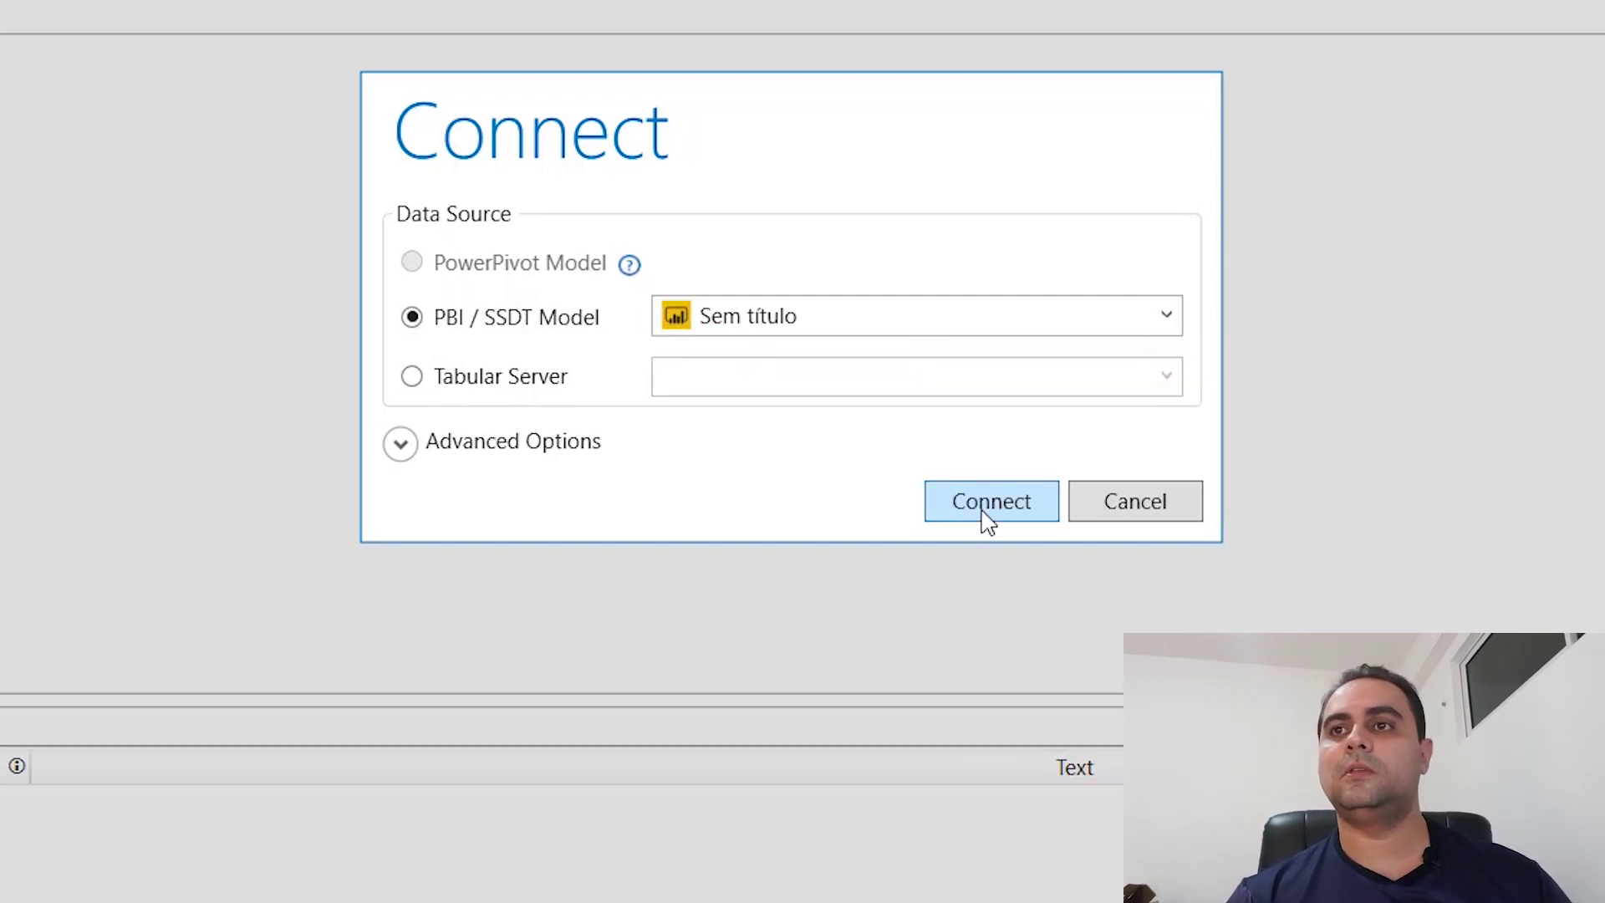
pyautogui.click(987, 520)
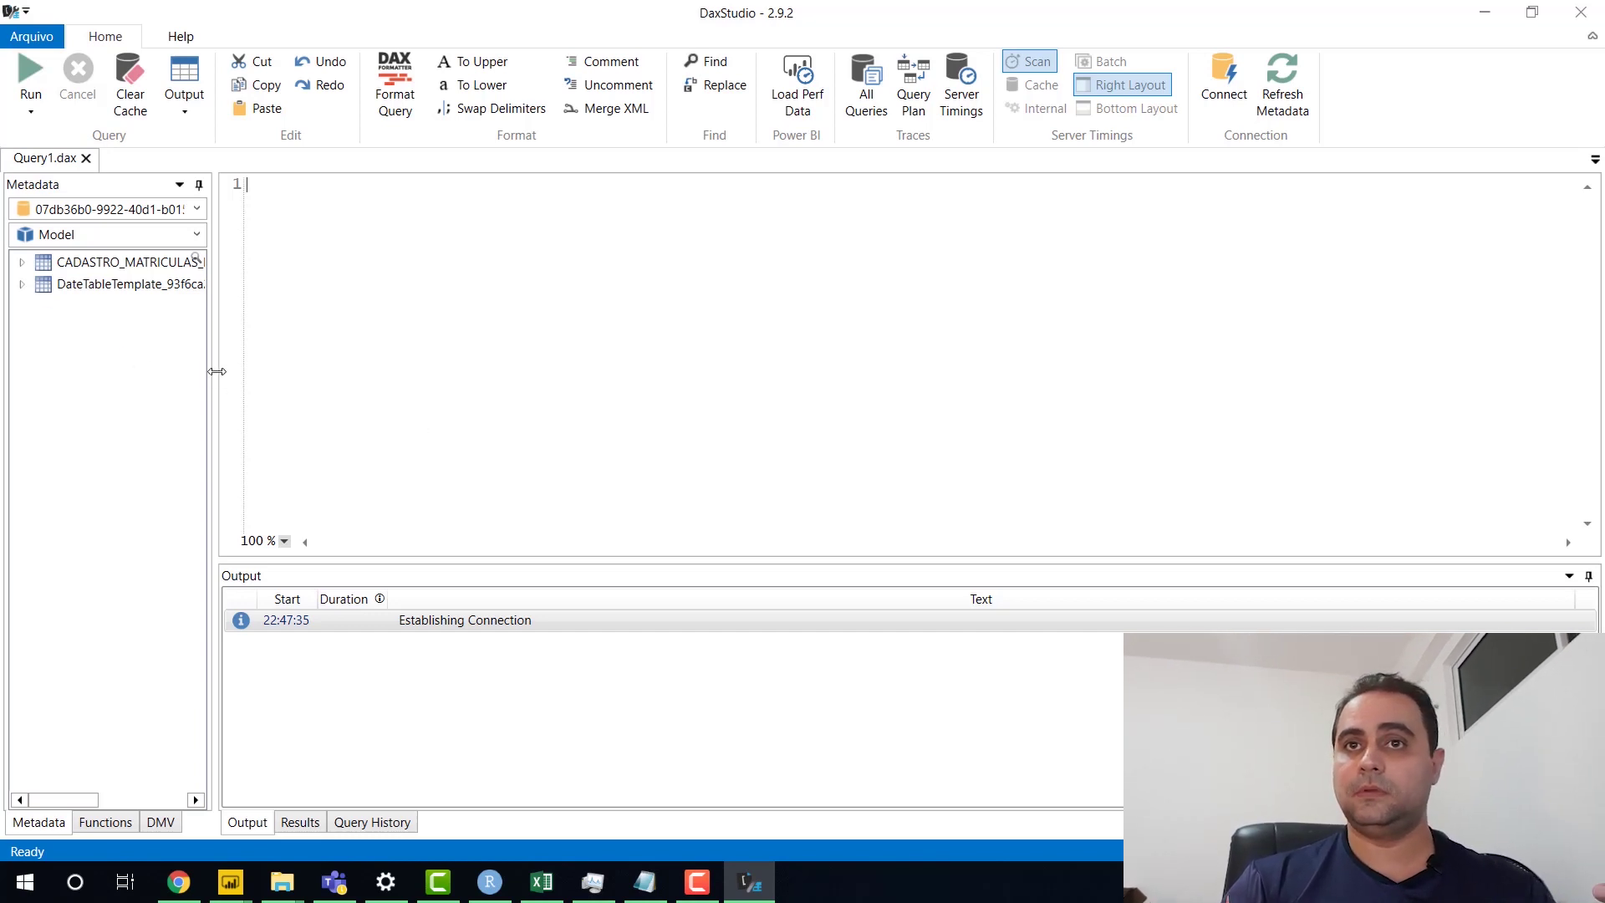
# Write EVALUATE CADASTRO_MATRICULAS_REGIAO_NORDESTE_MA_PI_CE_RN_PB_2012 in the editor and run it
pyautogui.moveTo(216, 371); pyautogui.dragTo(276, 371)
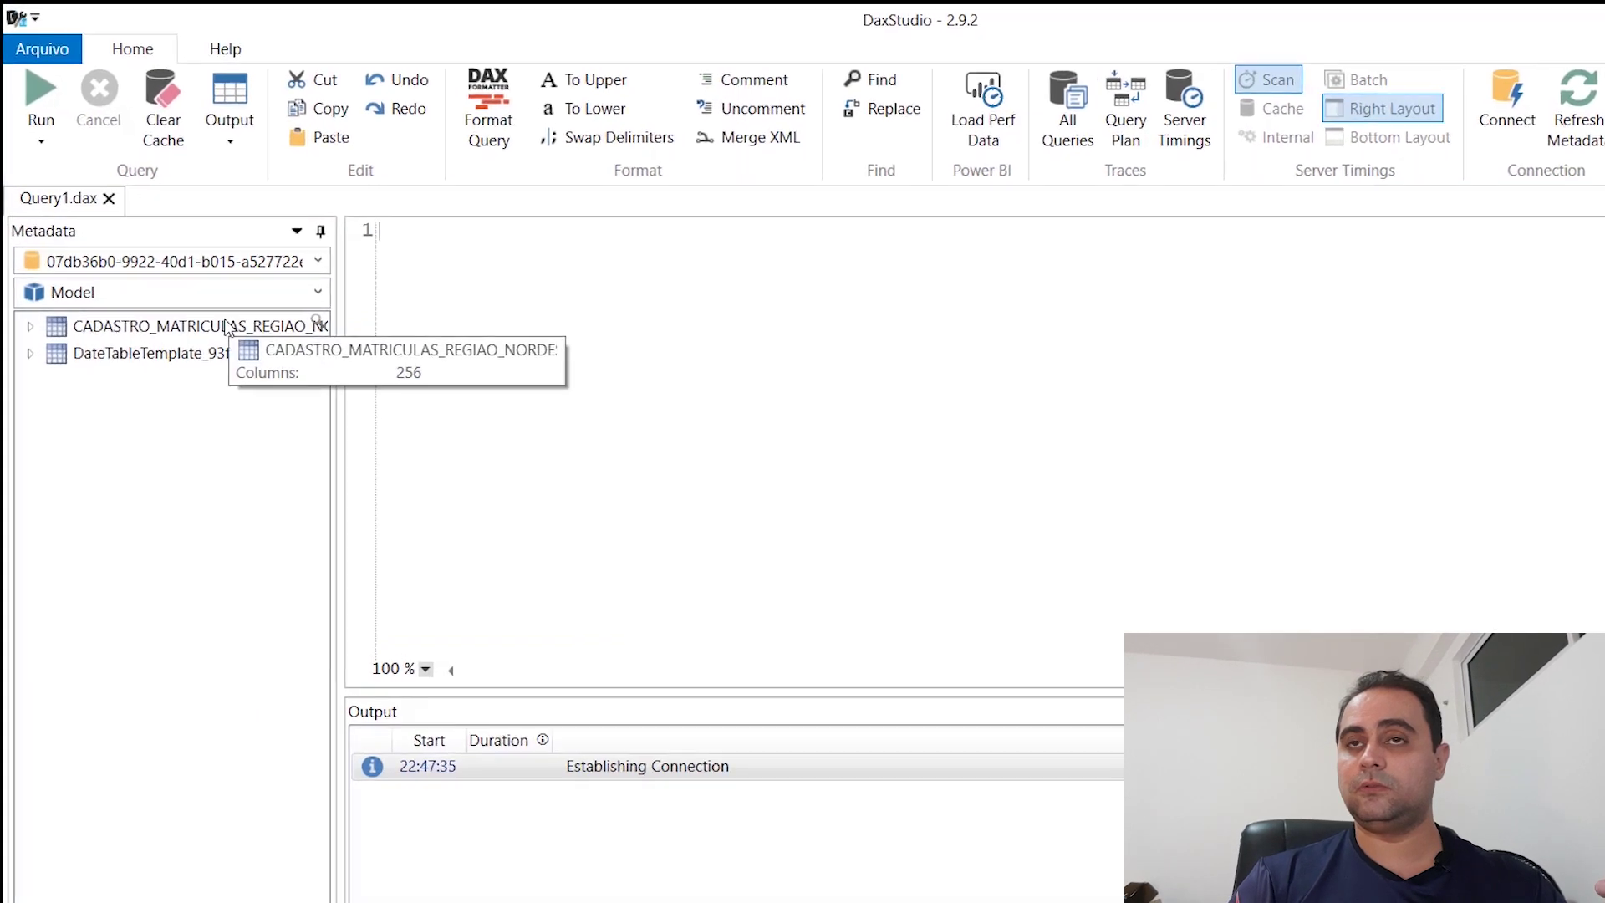
pyautogui.doubleClick(226, 325)
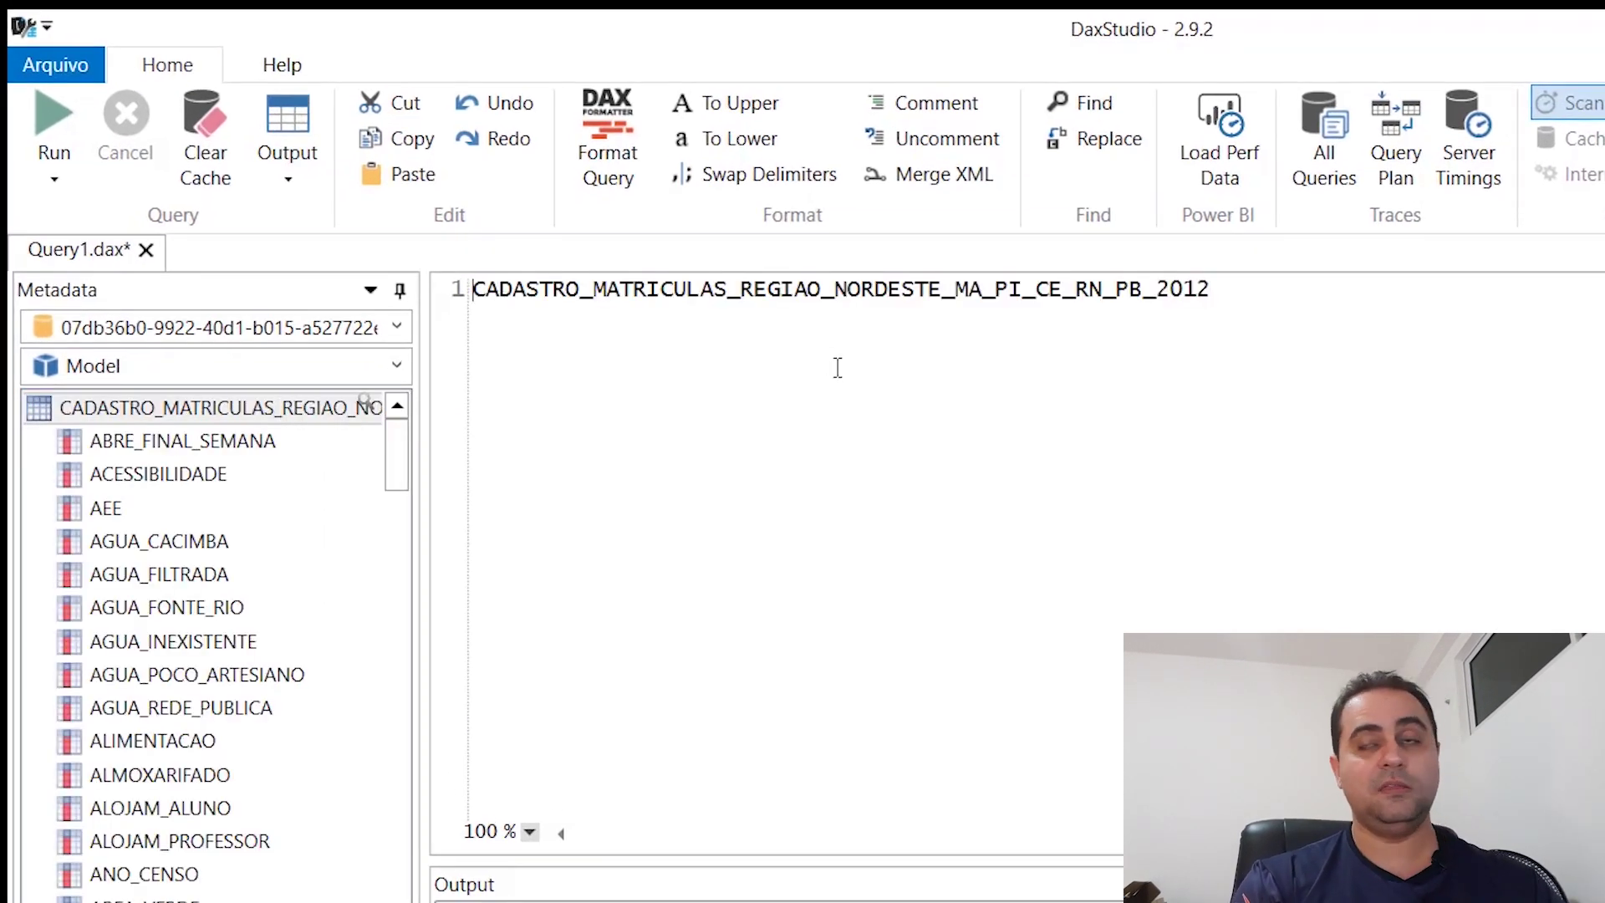
pyautogui.write('evalu')
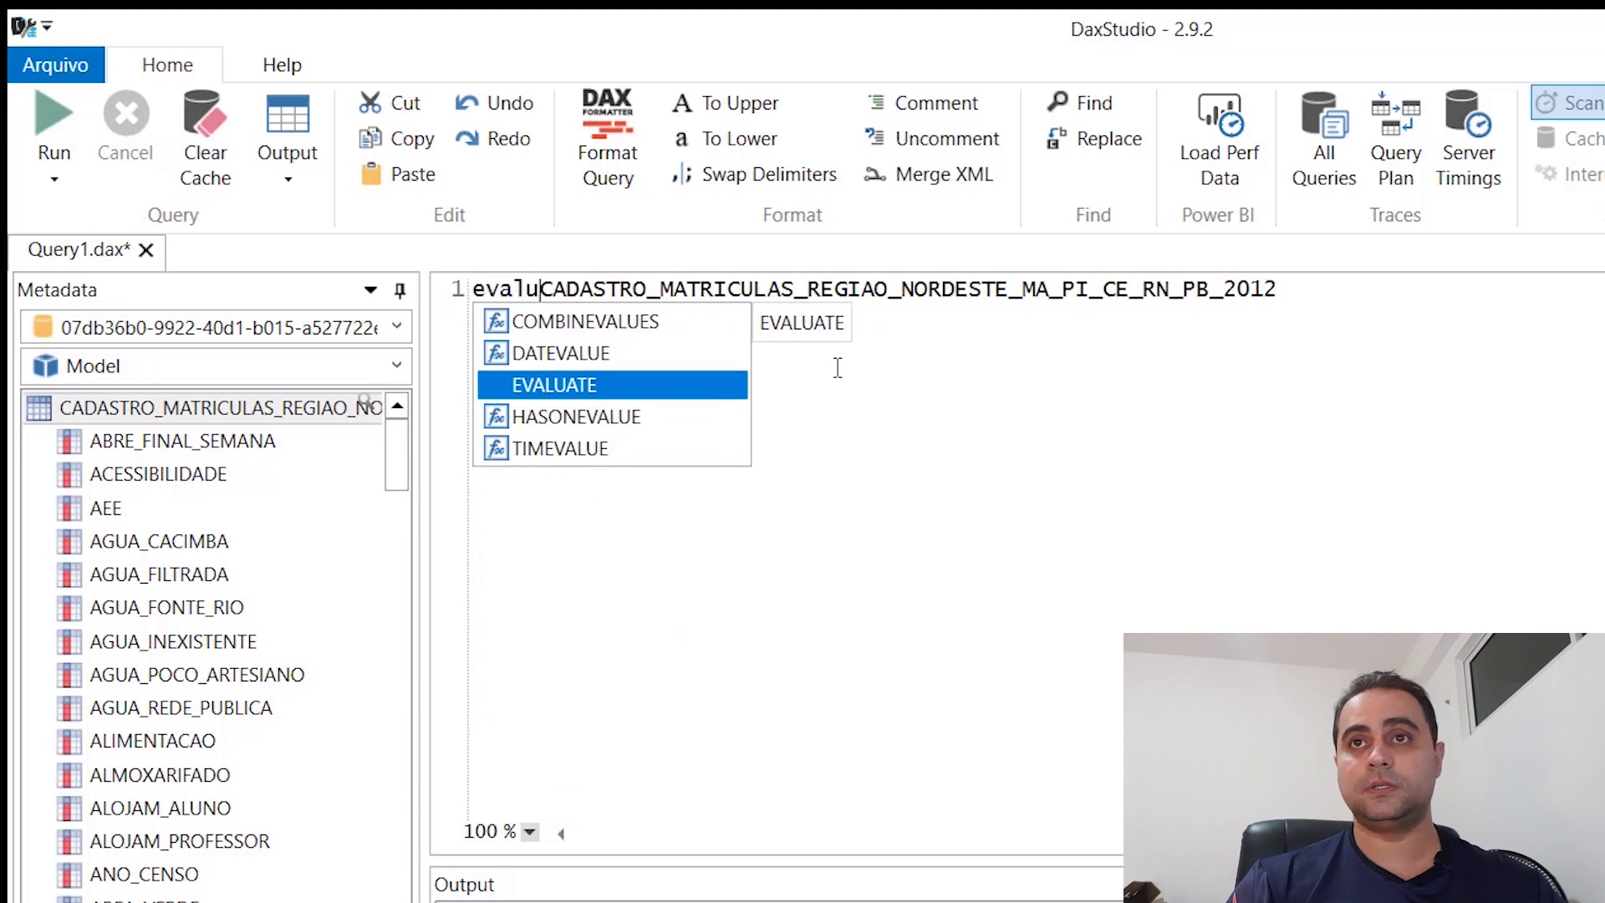
pyautogui.press('BackSpace')
pyautogui.write('te')
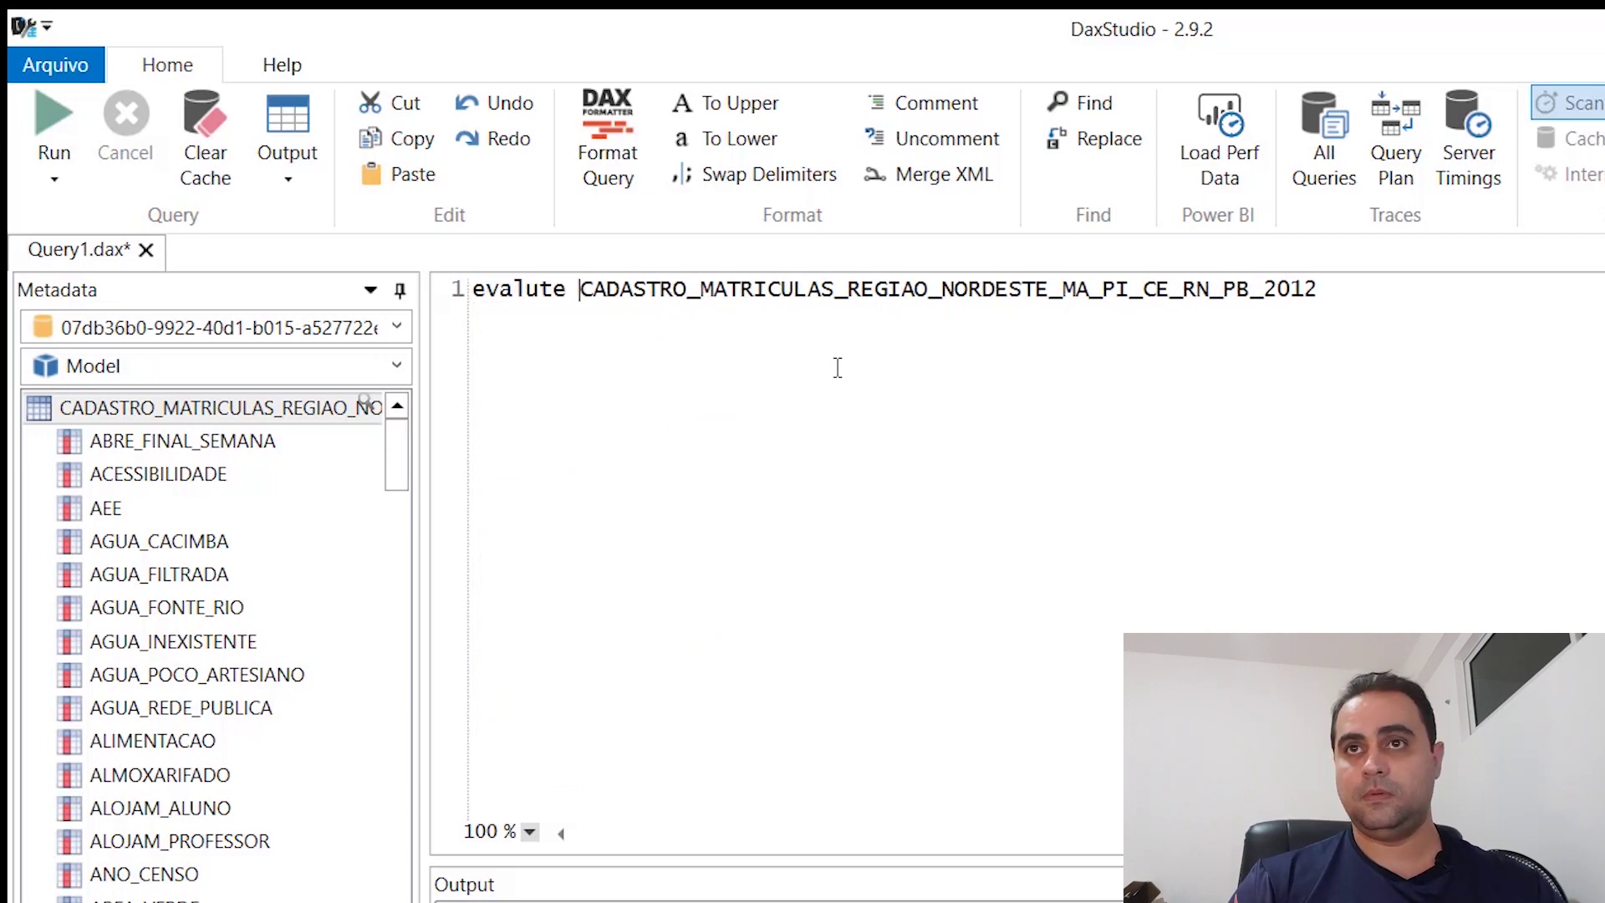
pyautogui.hotkey('shift', 'Home')
pyautogui.write('evalu')
pyautogui.press('Tab')
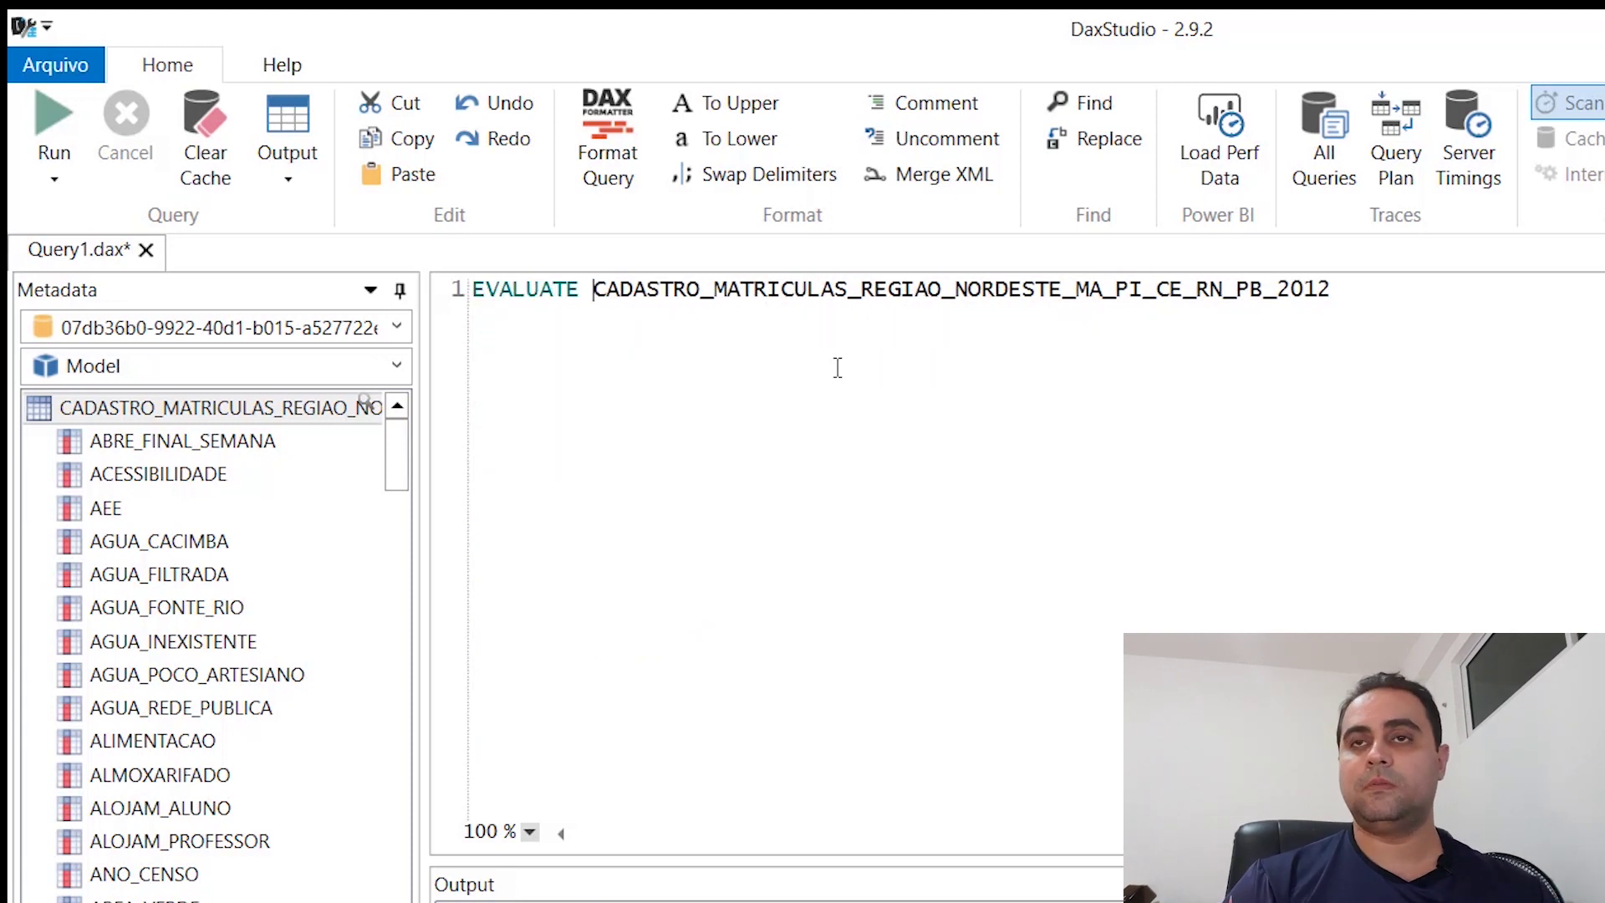
pyautogui.click(837, 368)
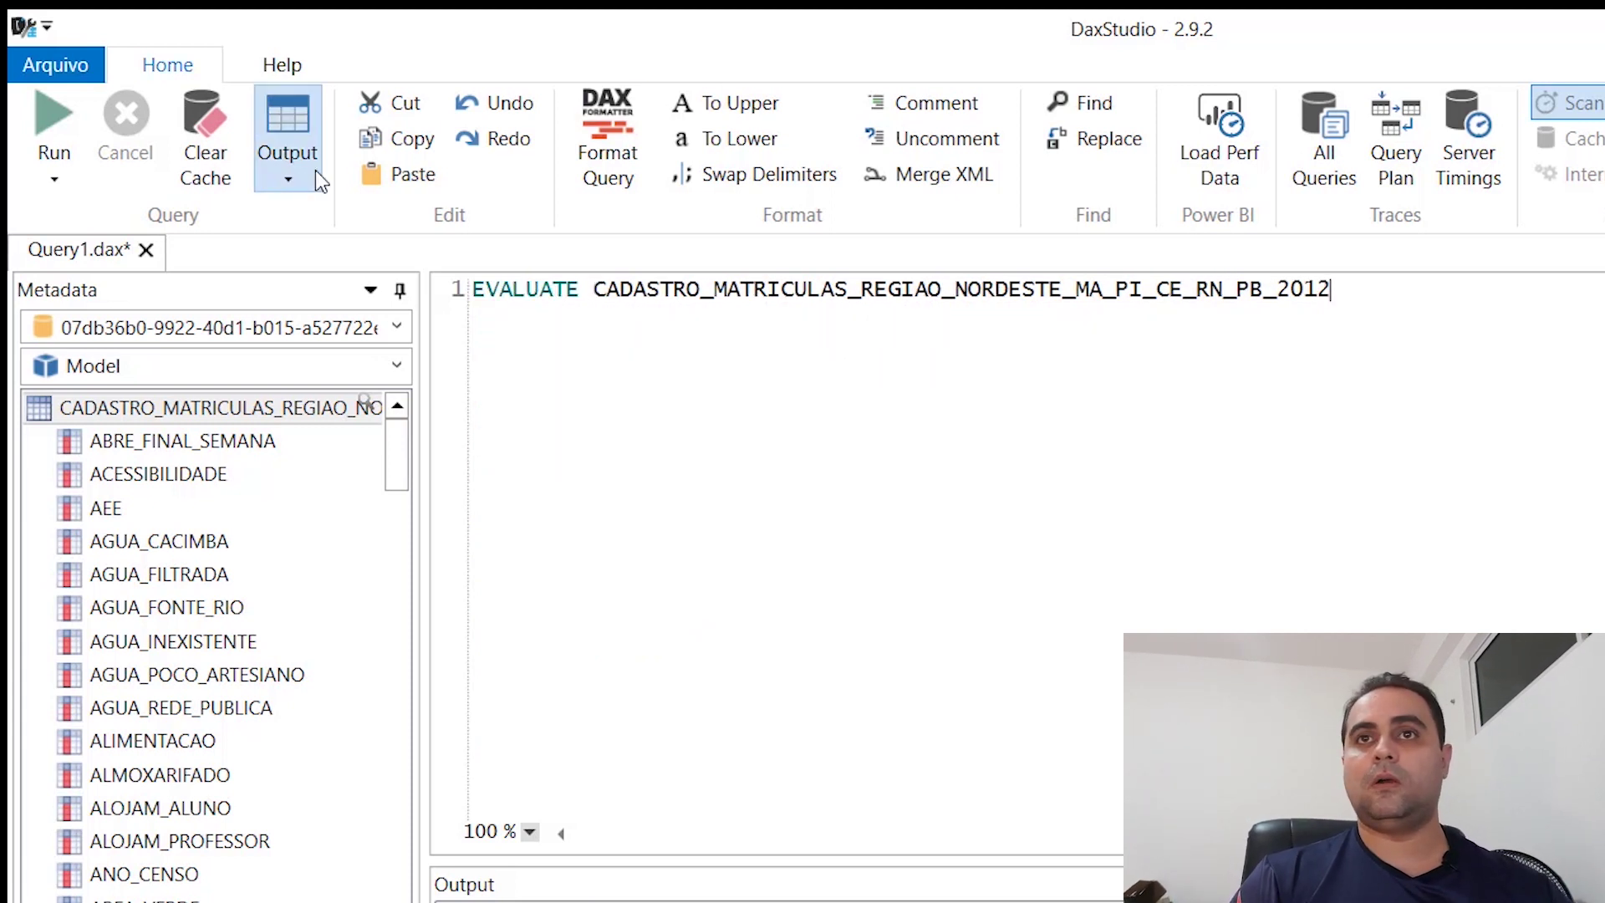
pyautogui.click(37, 121)
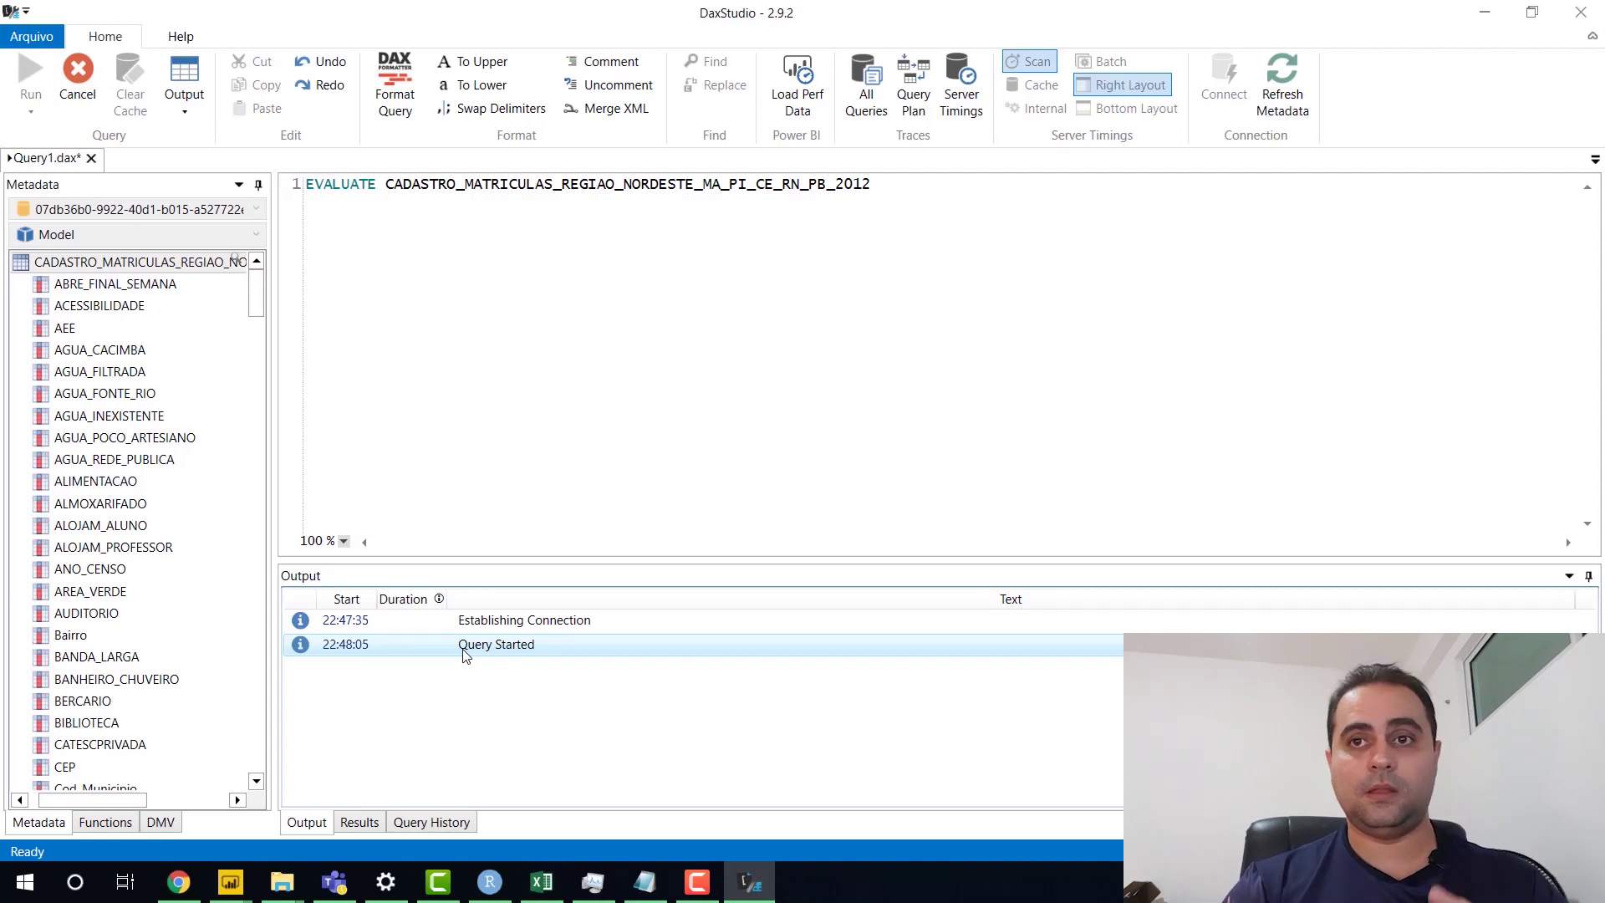
# Show the Results grid, scroll across the enrolment columns and back, and look at the copy options
pyautogui.click(365, 824)
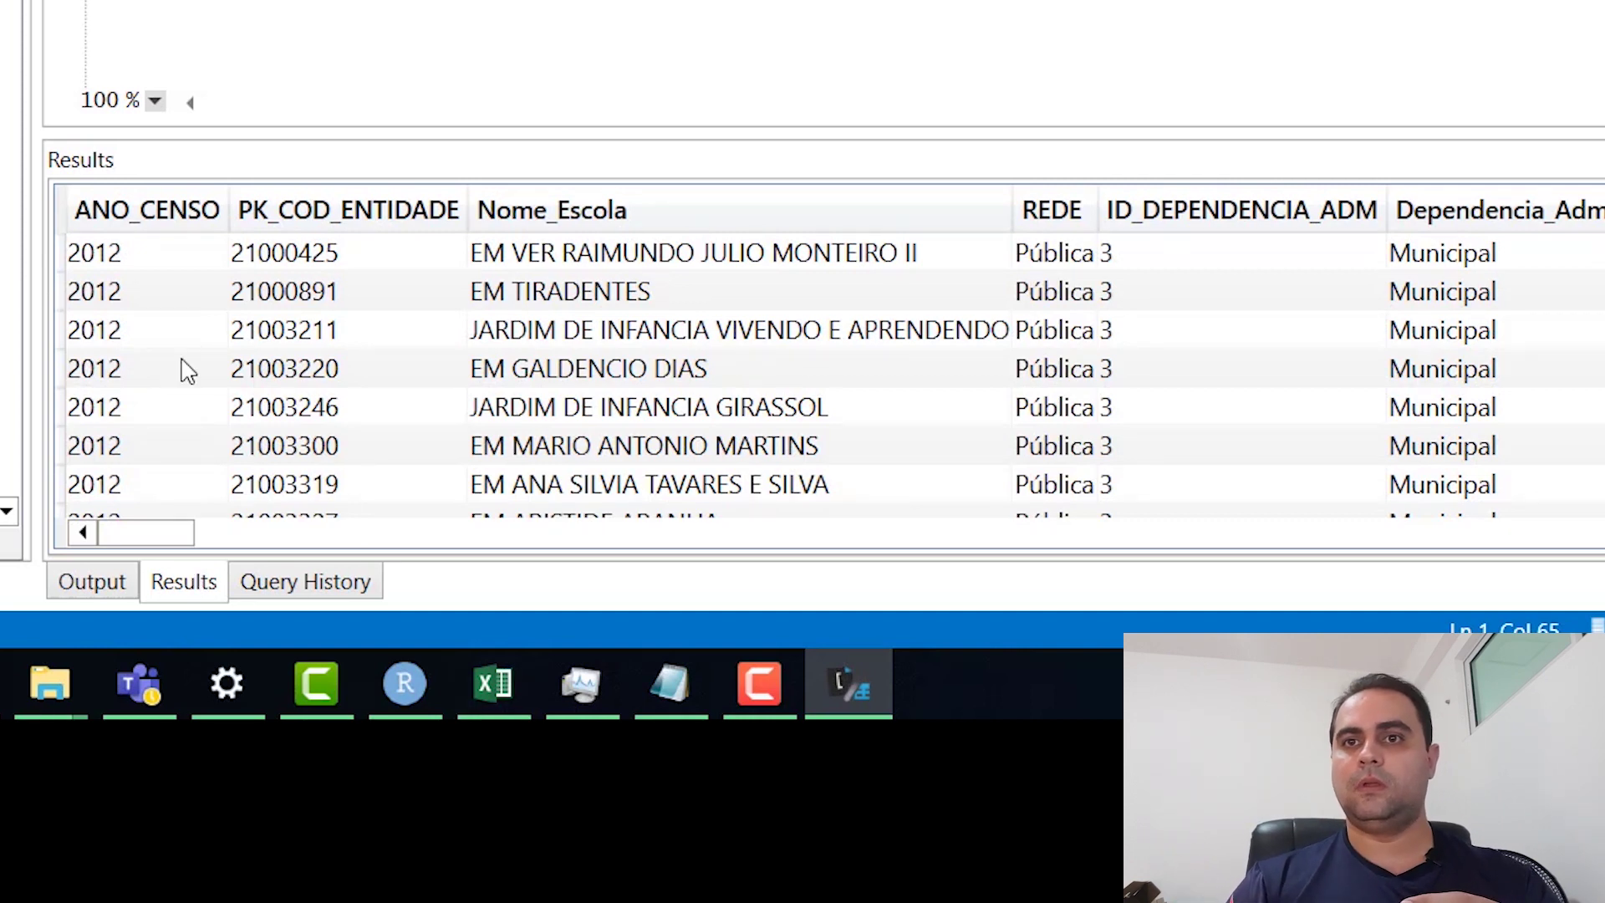
pyautogui.moveTo(273, 558)
pyautogui.mouseDown()
pyautogui.moveTo(1207, 583)
pyautogui.moveTo(1561, 535)
pyautogui.mouseUp()
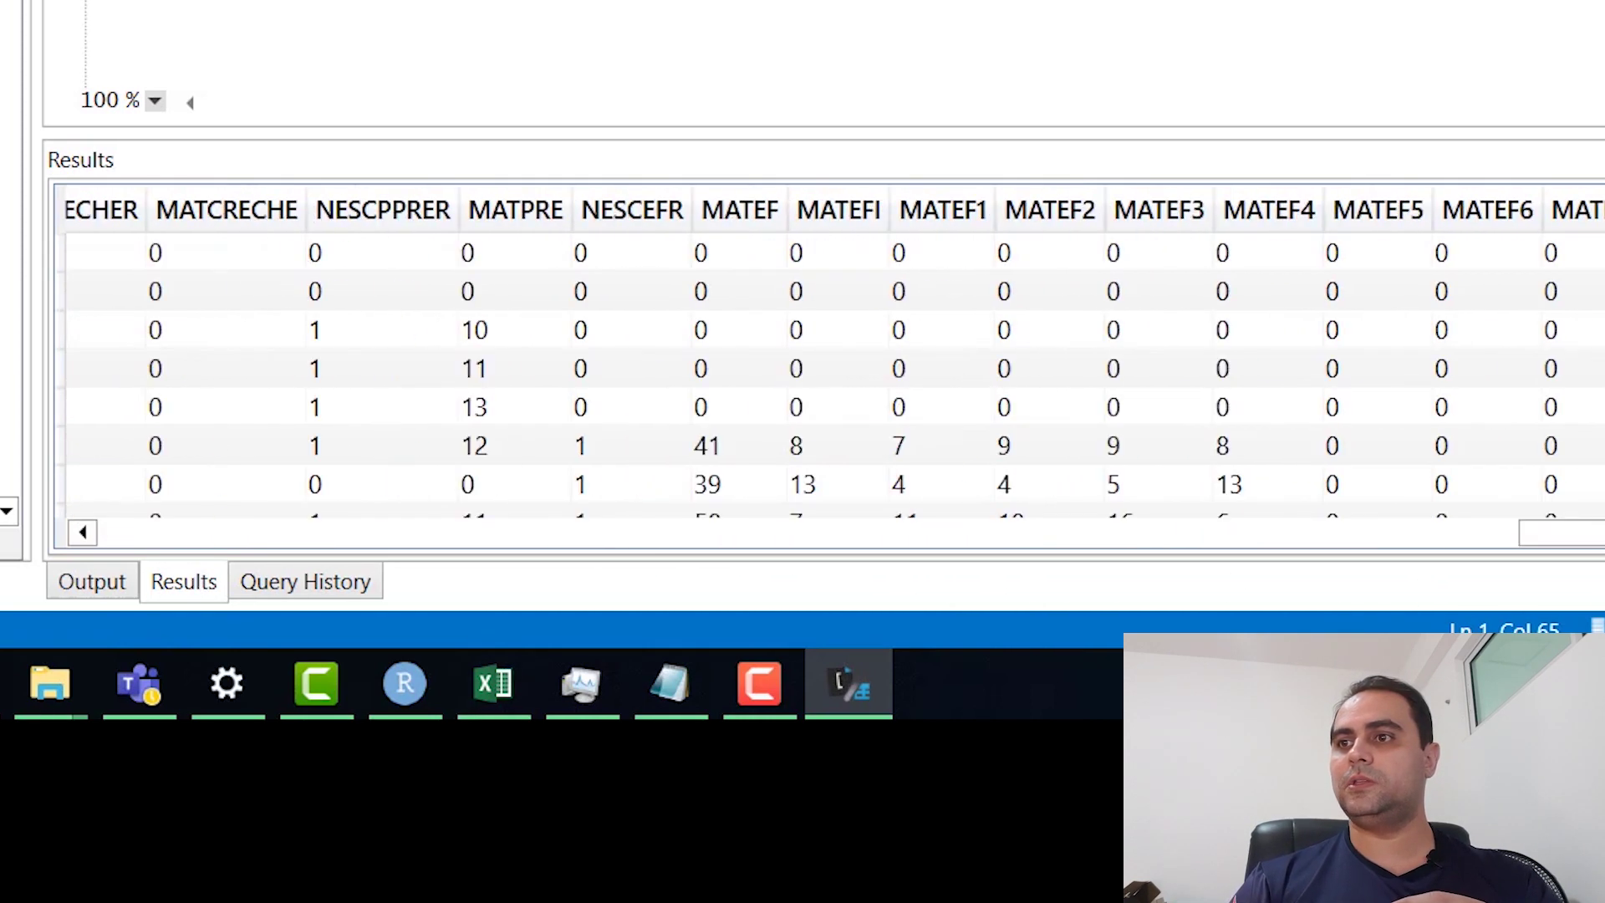
pyautogui.hscroll(5, 827, 368)
pyautogui.hscroll(5, 827, 368)
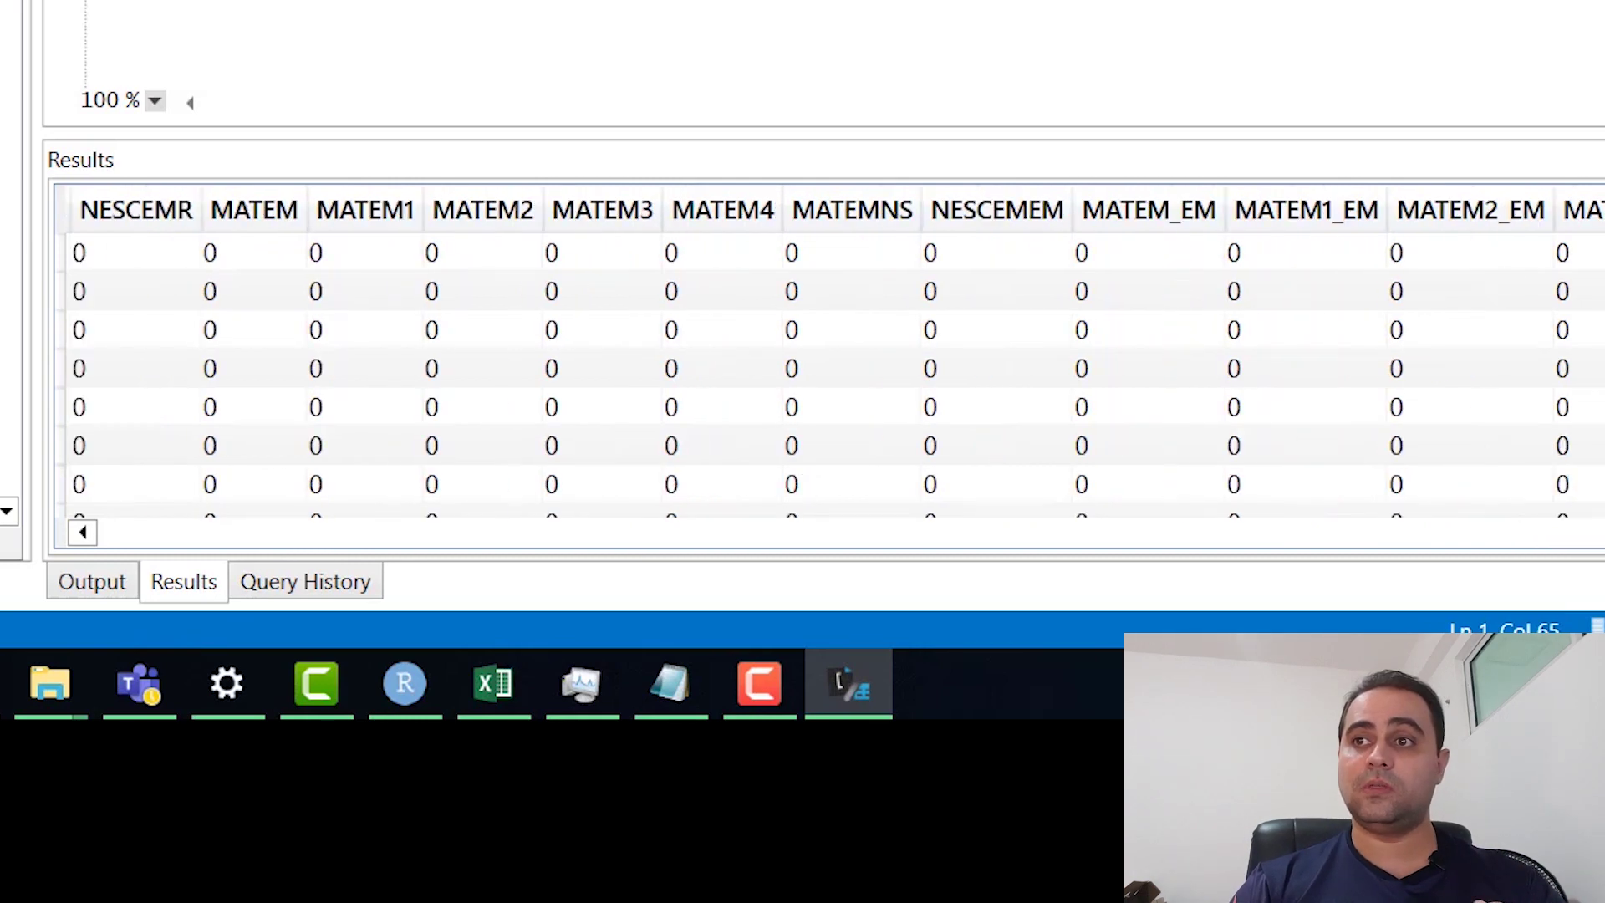
pyautogui.moveTo(1601, 532)
pyautogui.mouseDown()
pyautogui.moveTo(43, 519)
pyautogui.moveTo(7, 556)
pyautogui.mouseUp()
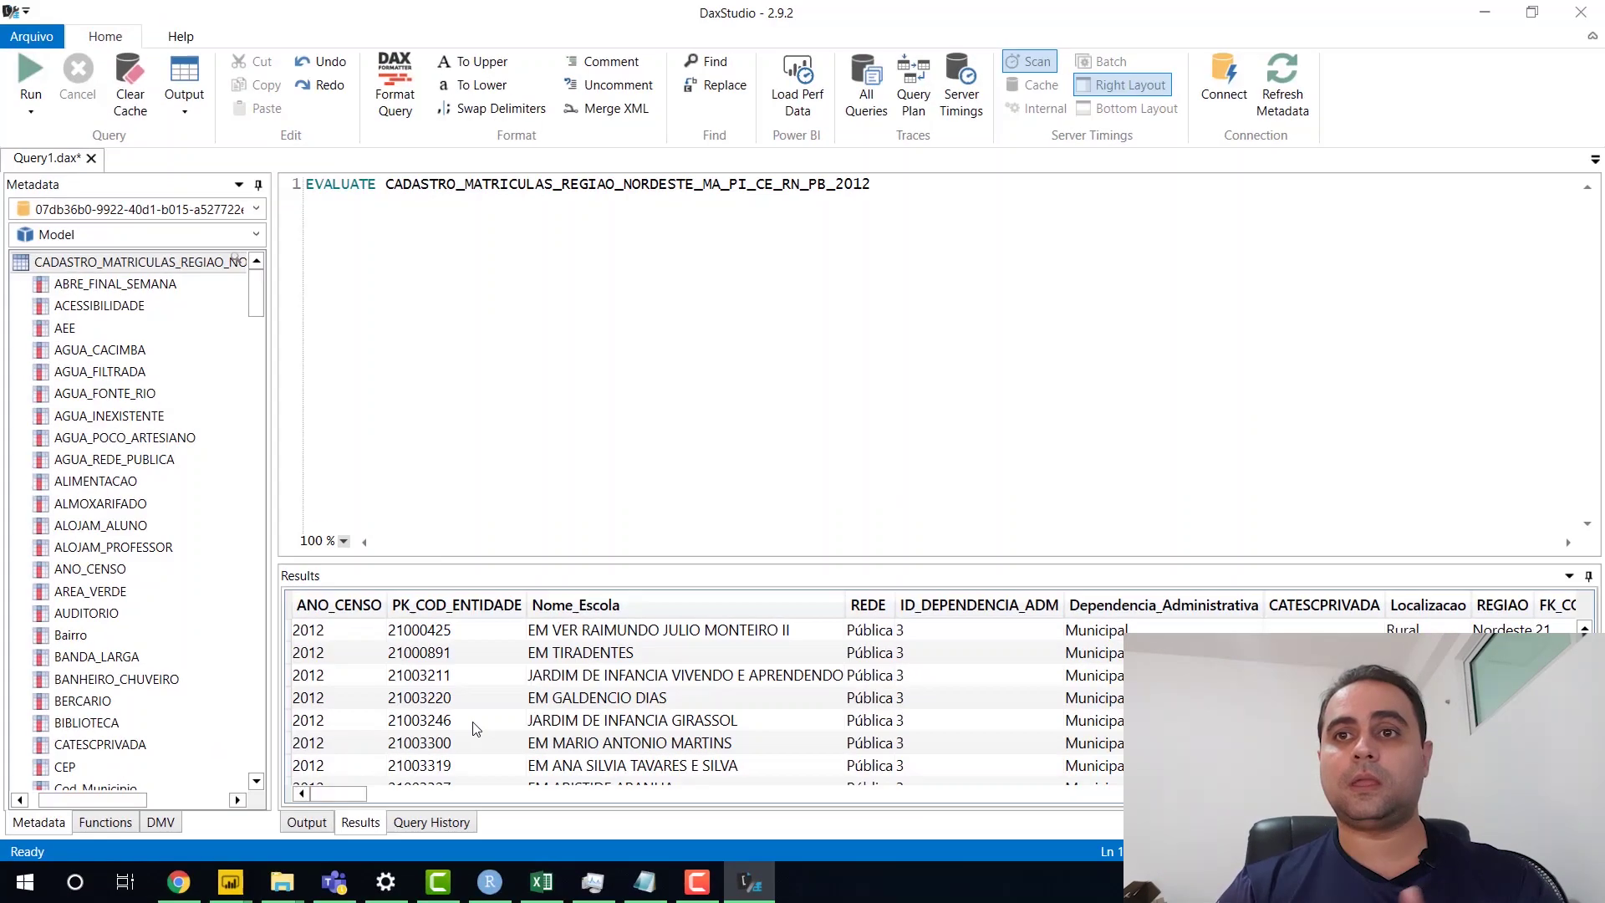
pyautogui.rightClick(474, 727)
pyautogui.rightClick(495, 698)
pyautogui.rightClick(495, 698)
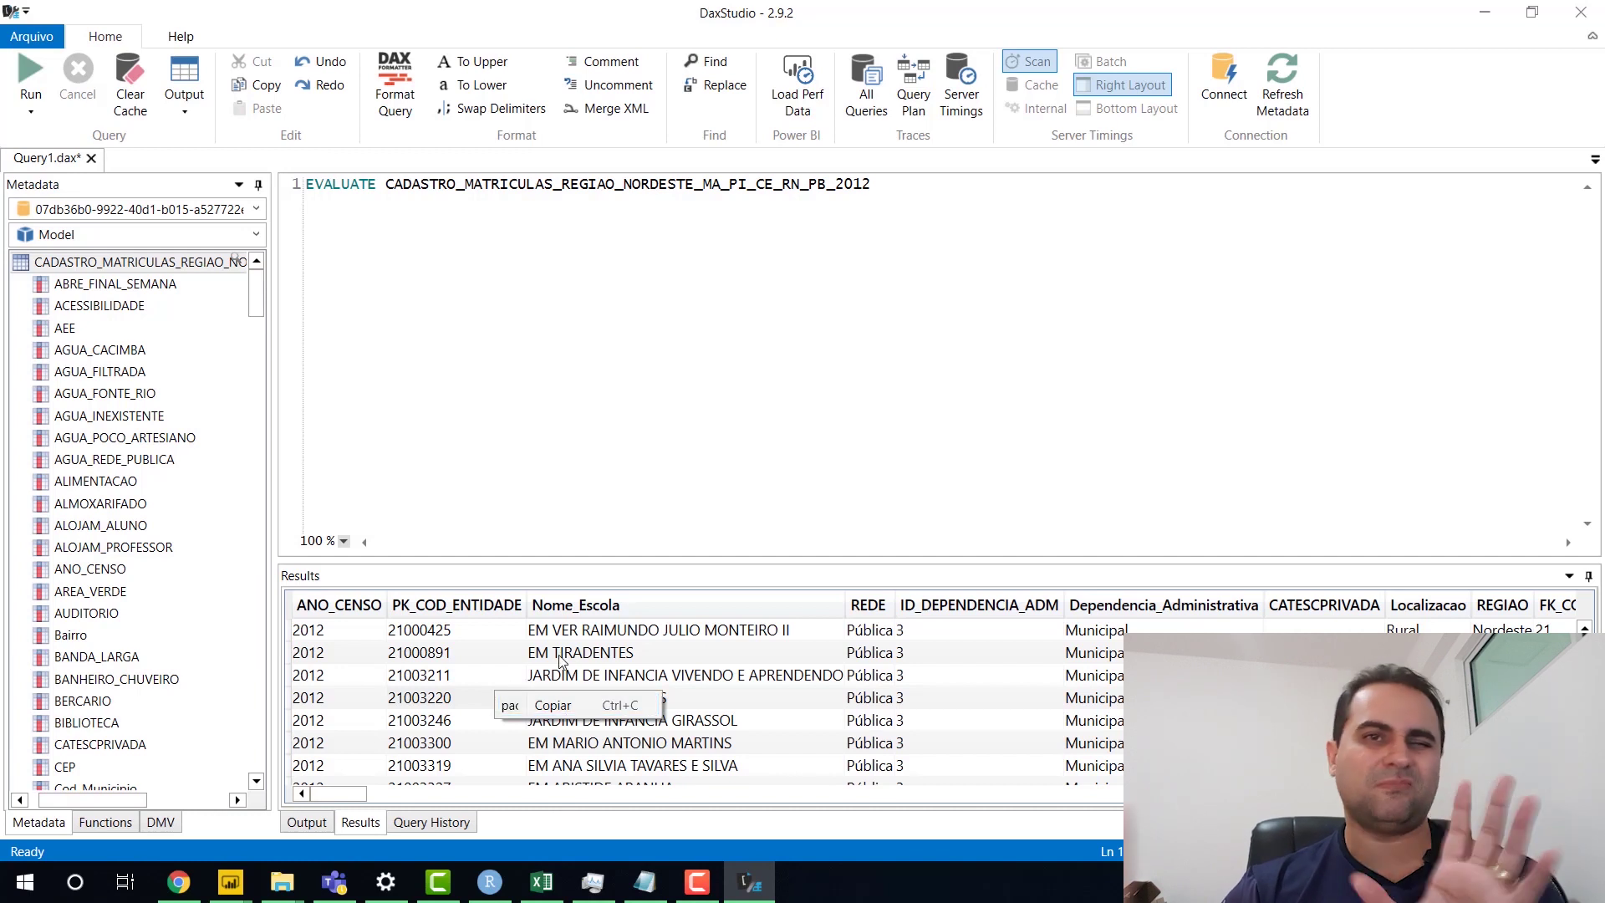
pyautogui.click(411, 392)
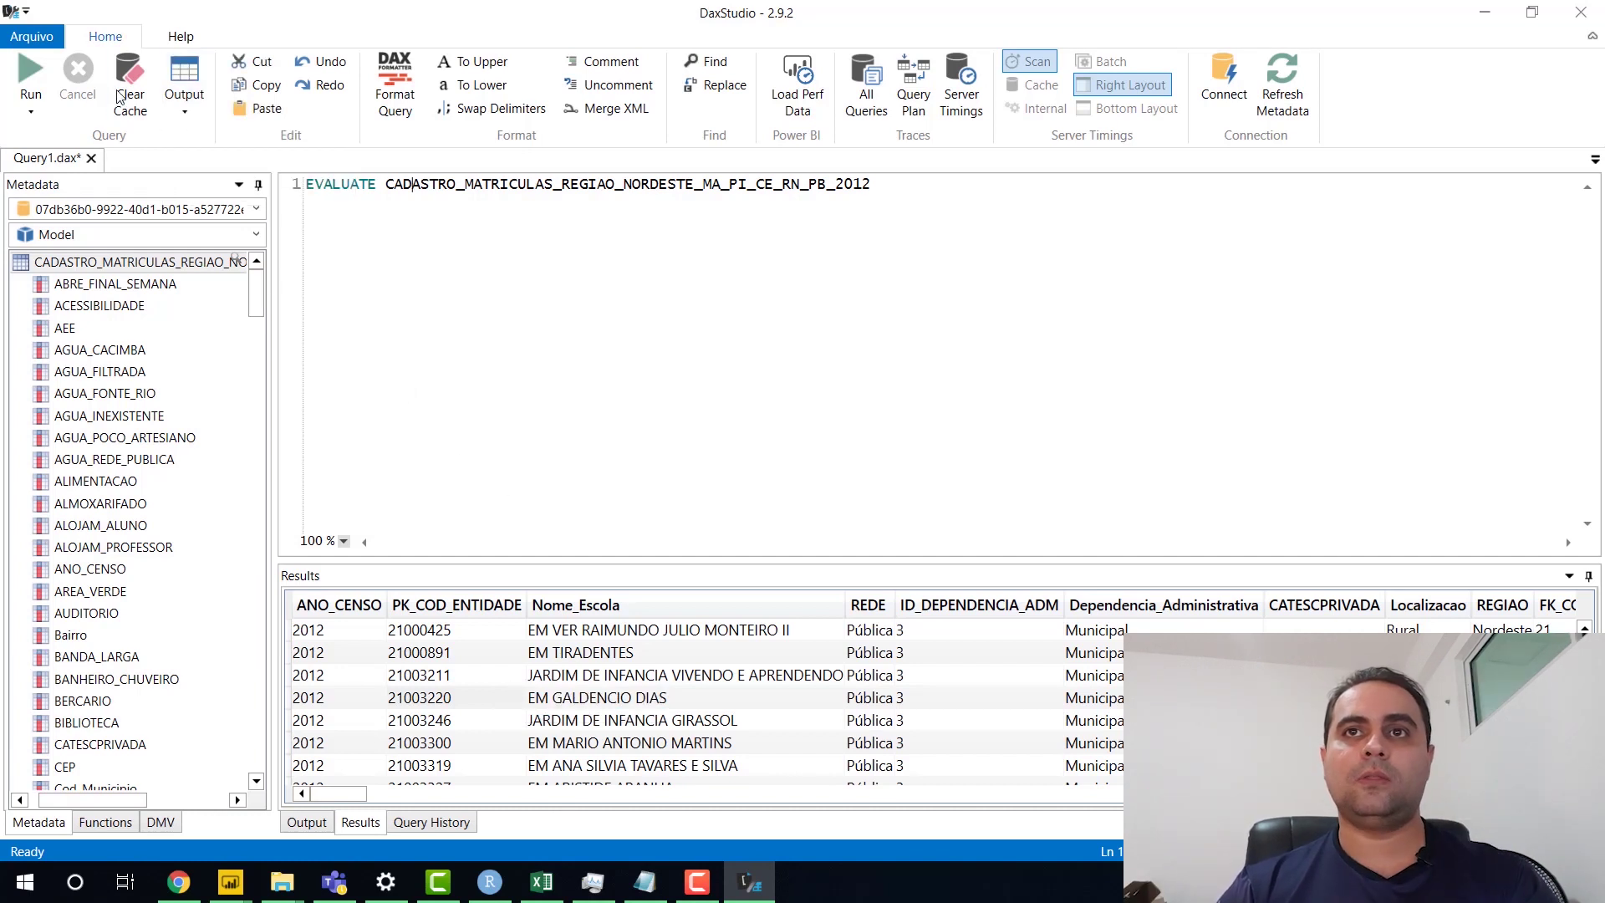
# Send the query output to a UTF-8 comma-separated CSV named saidadodax1 in C:\temp
pyautogui.click(184, 109)
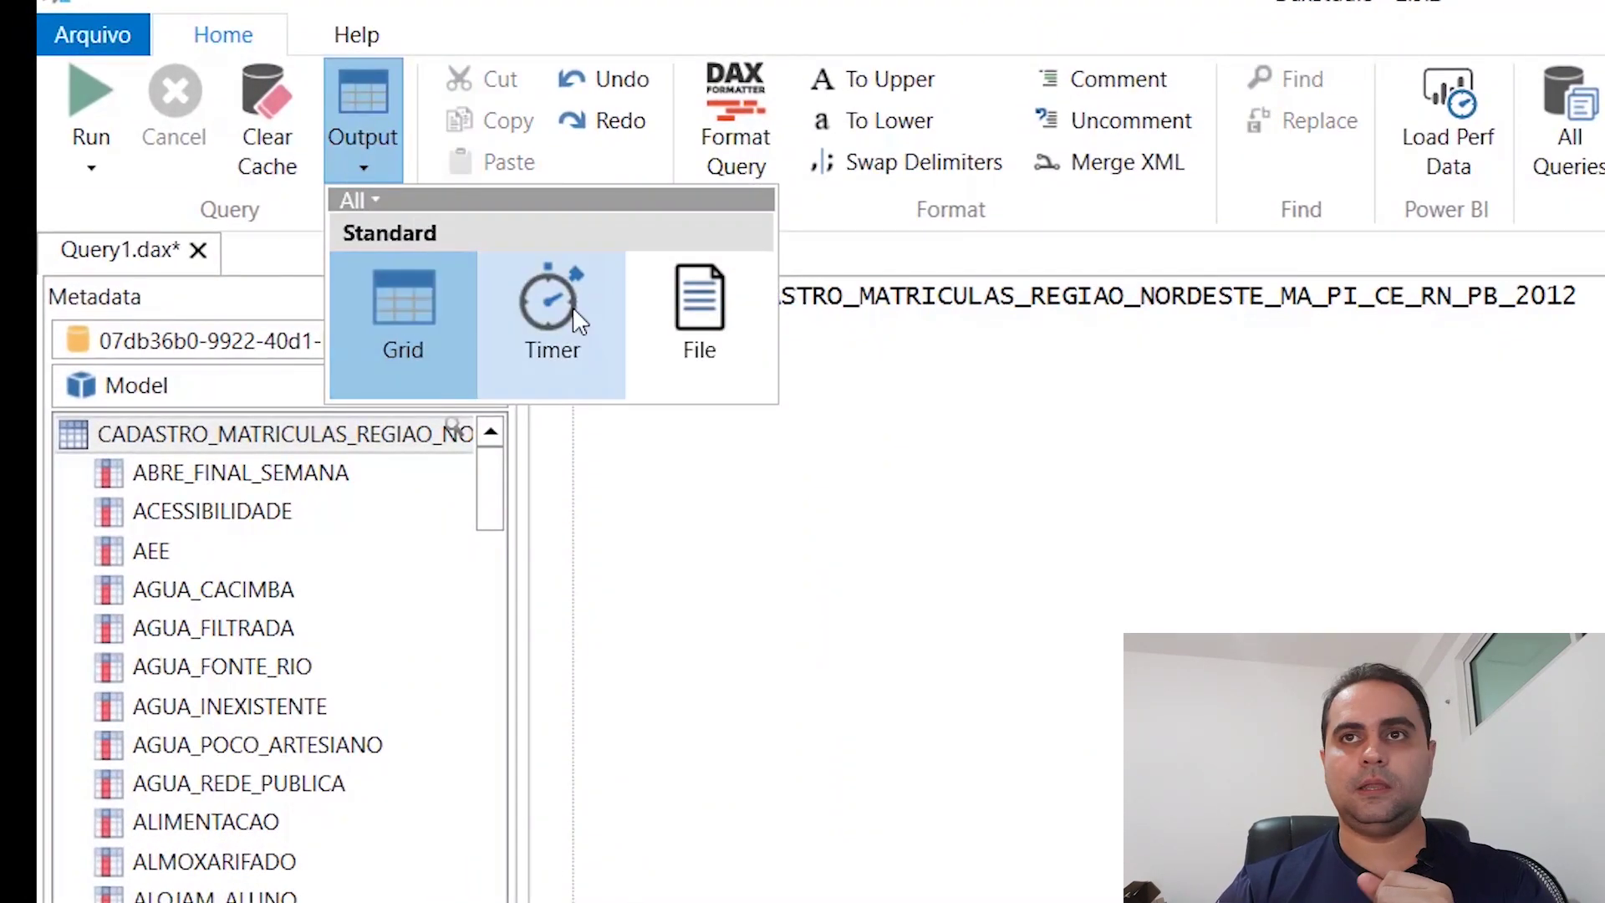
pyautogui.click(658, 301)
pyautogui.click(112, 150)
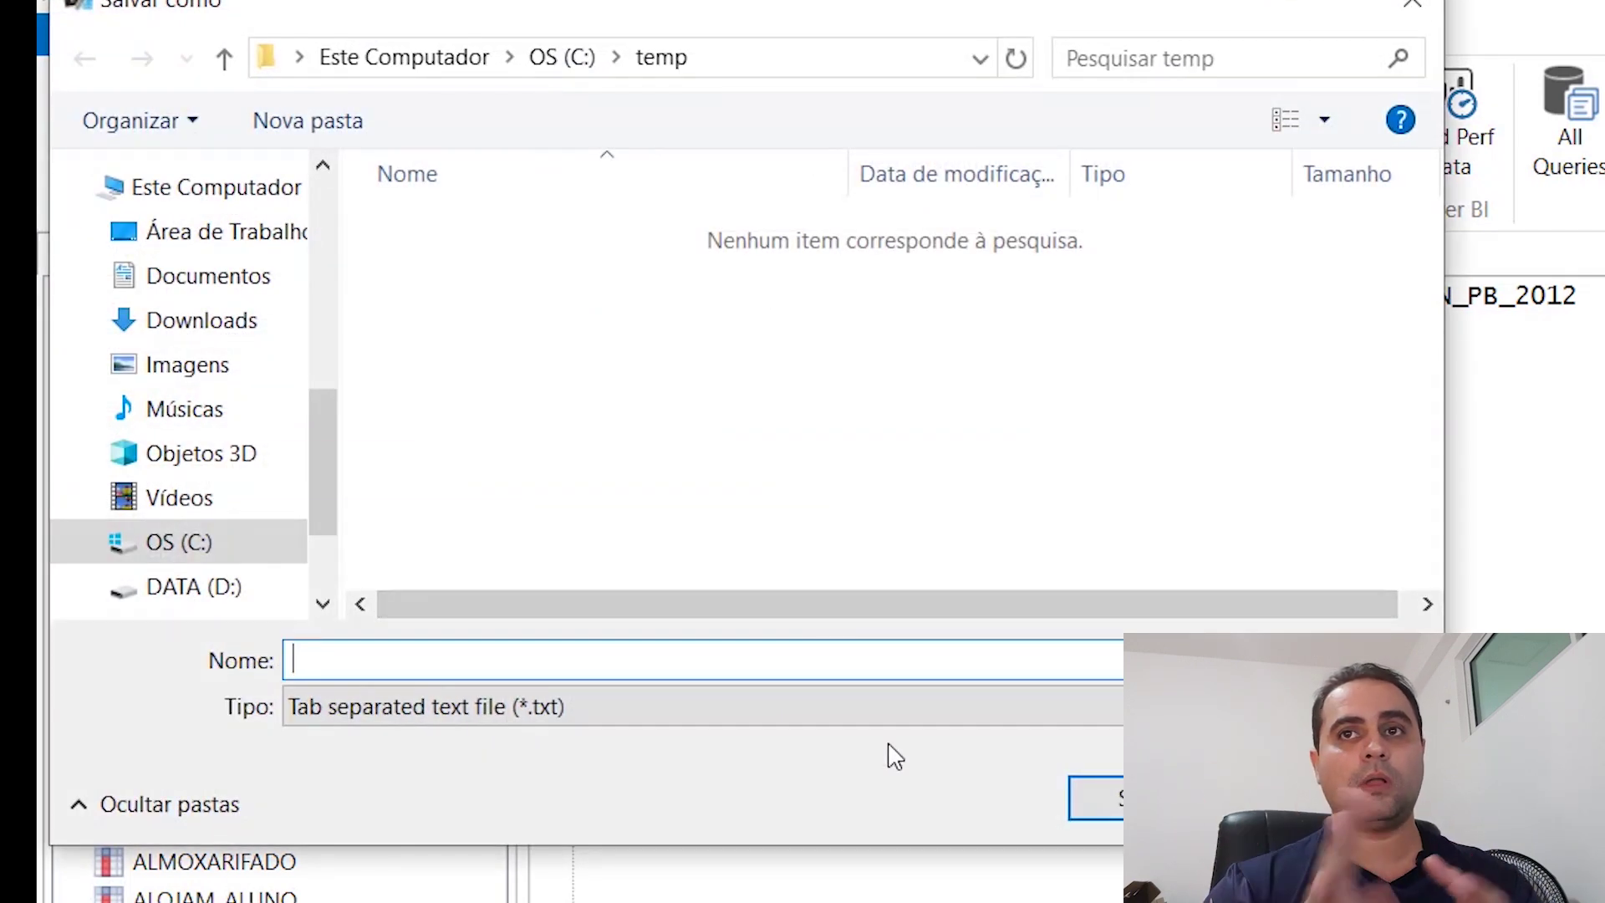
pyautogui.click(786, 717)
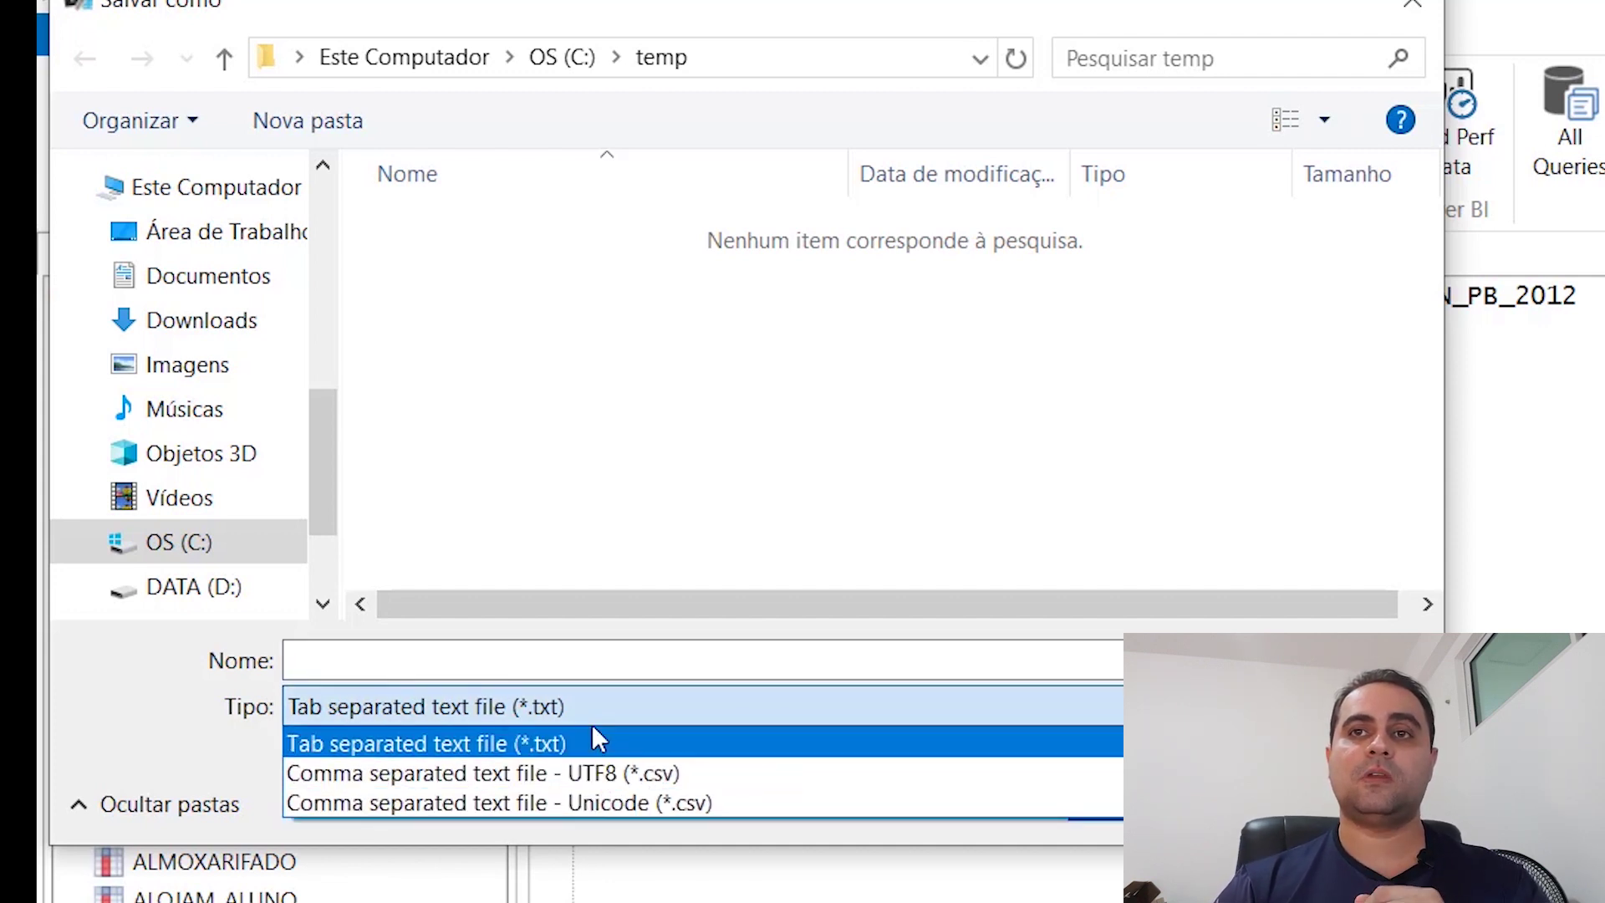
pyautogui.click(596, 774)
pyautogui.click(593, 667)
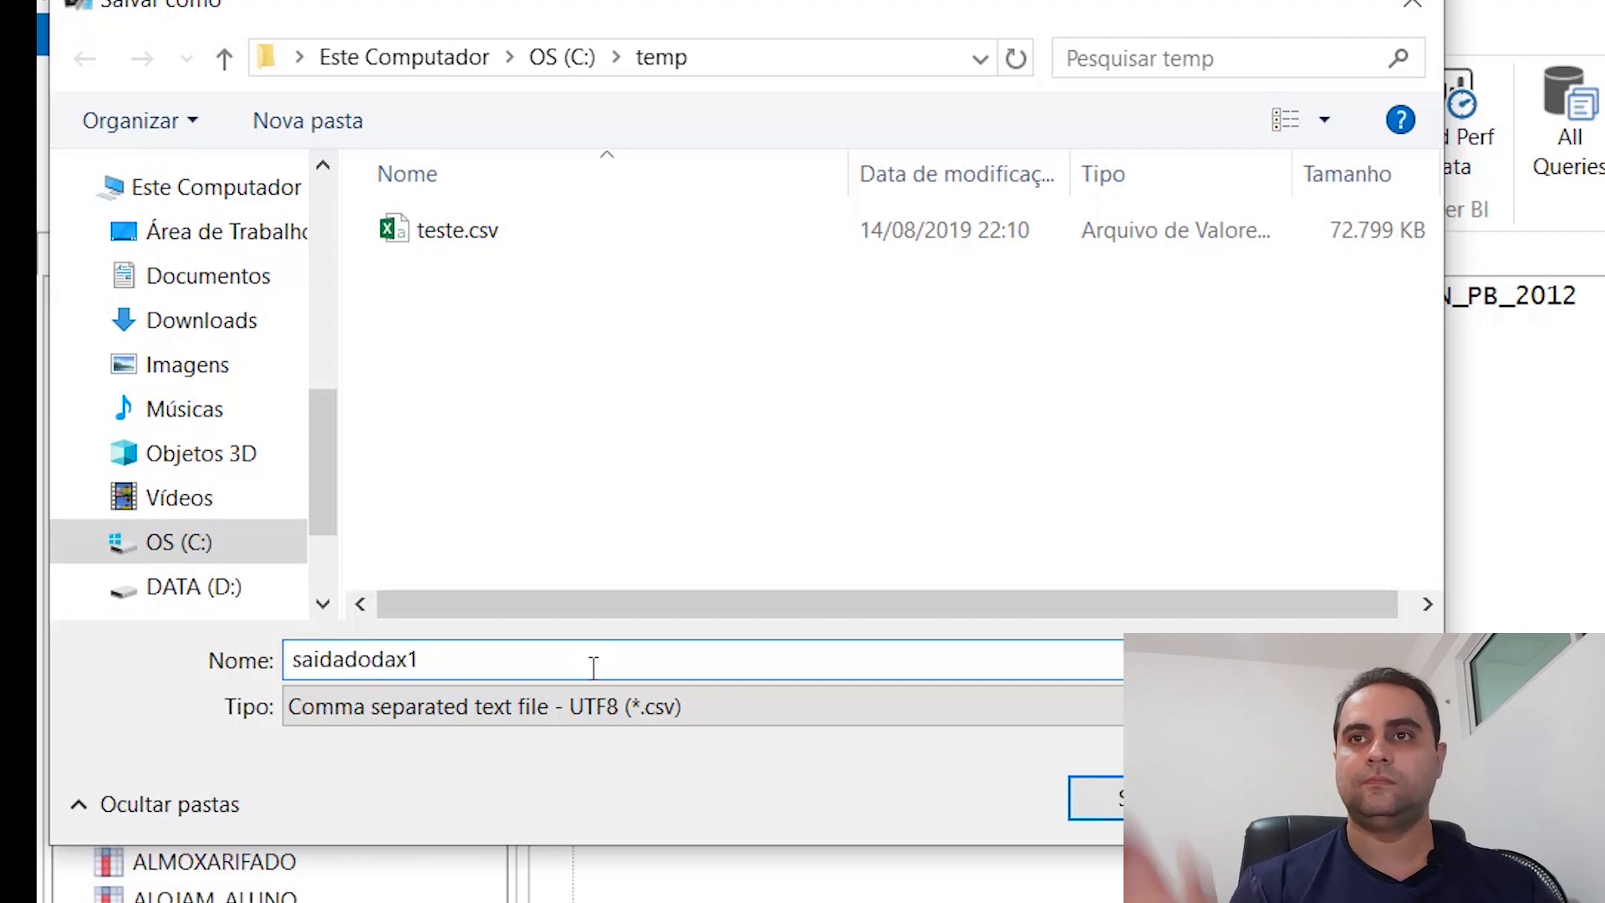
pyautogui.press('Return')
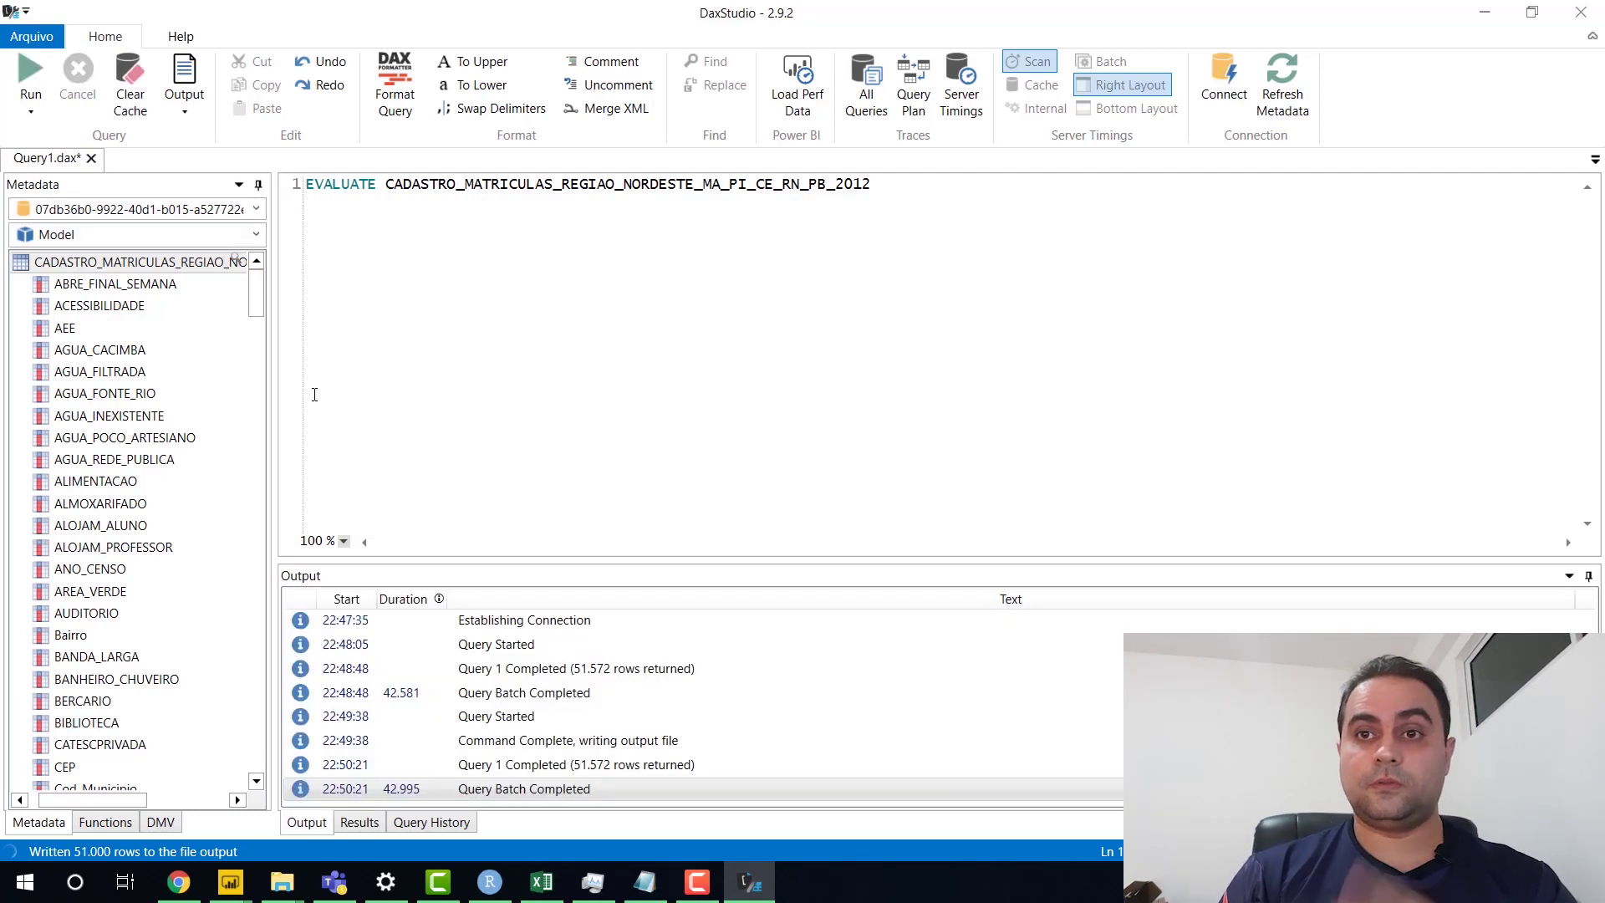
pyautogui.click(359, 823)
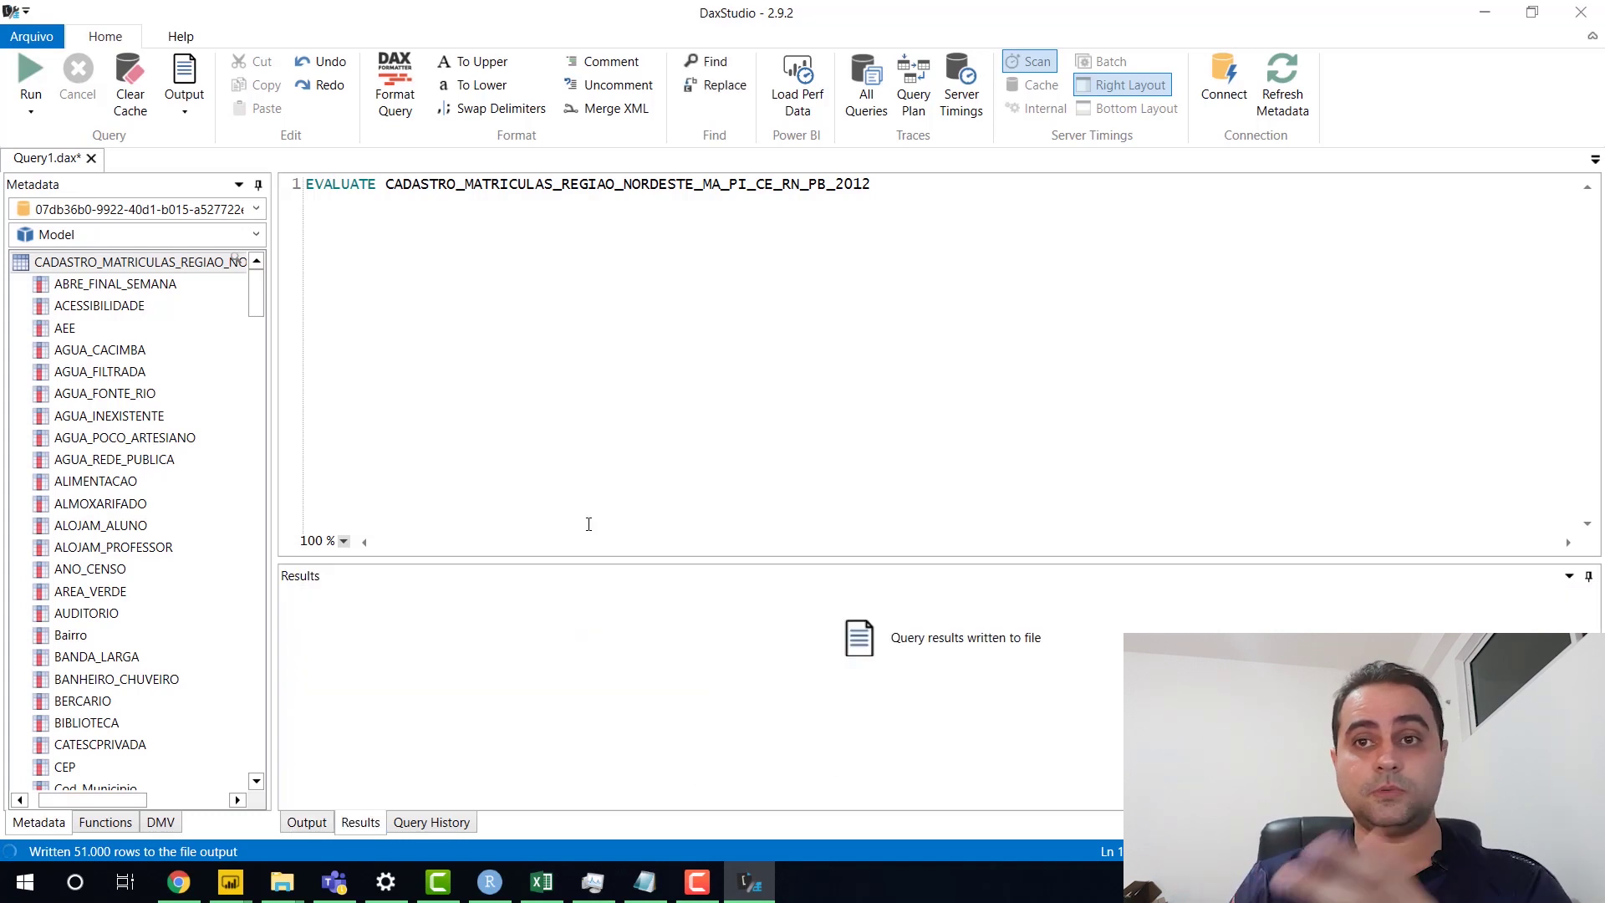
# Open saidadodax1.csv from the C:\temp folder in File Explorer
pyautogui.moveTo(282, 883)
pyautogui.click(527, 794)
pyautogui.click(383, 308)
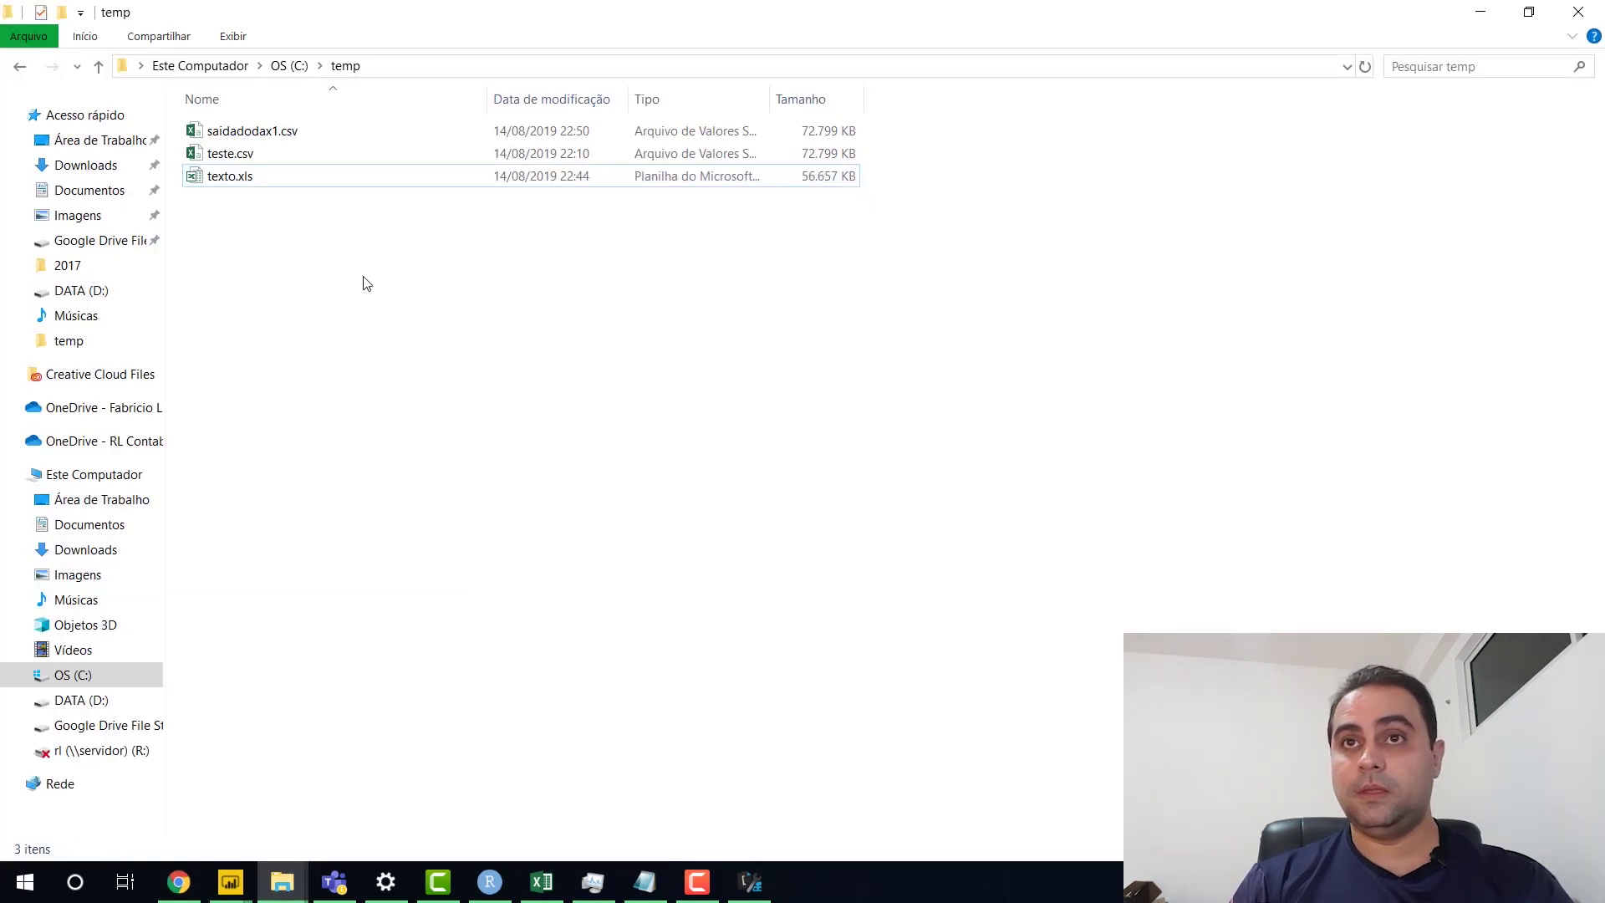
pyautogui.click(262, 131)
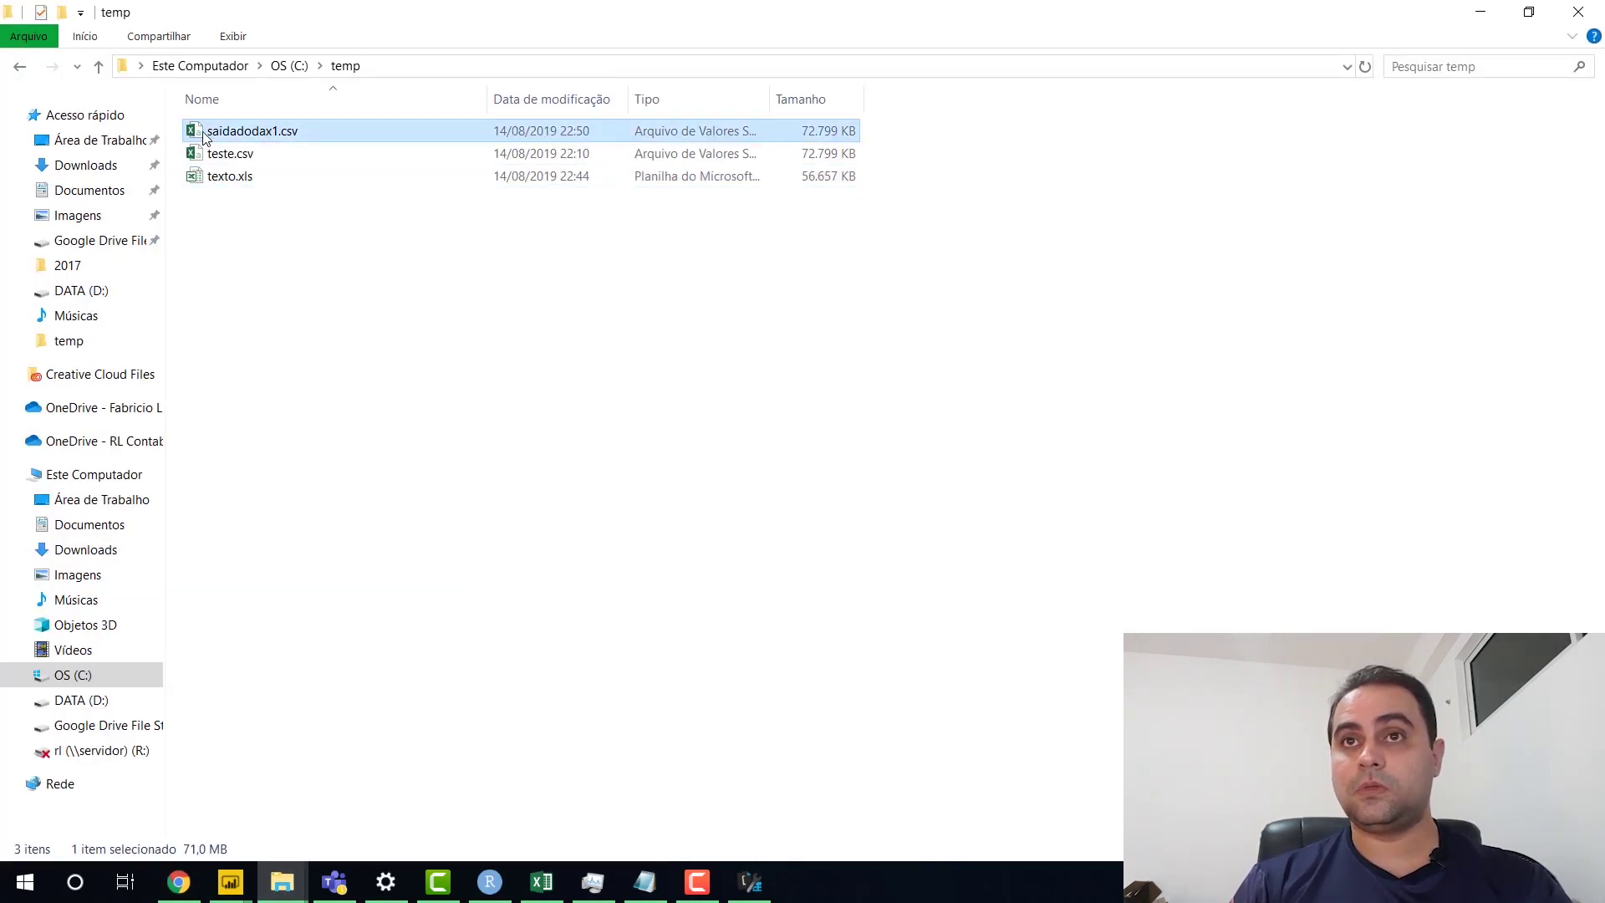
pyautogui.rightClick(352, 141)
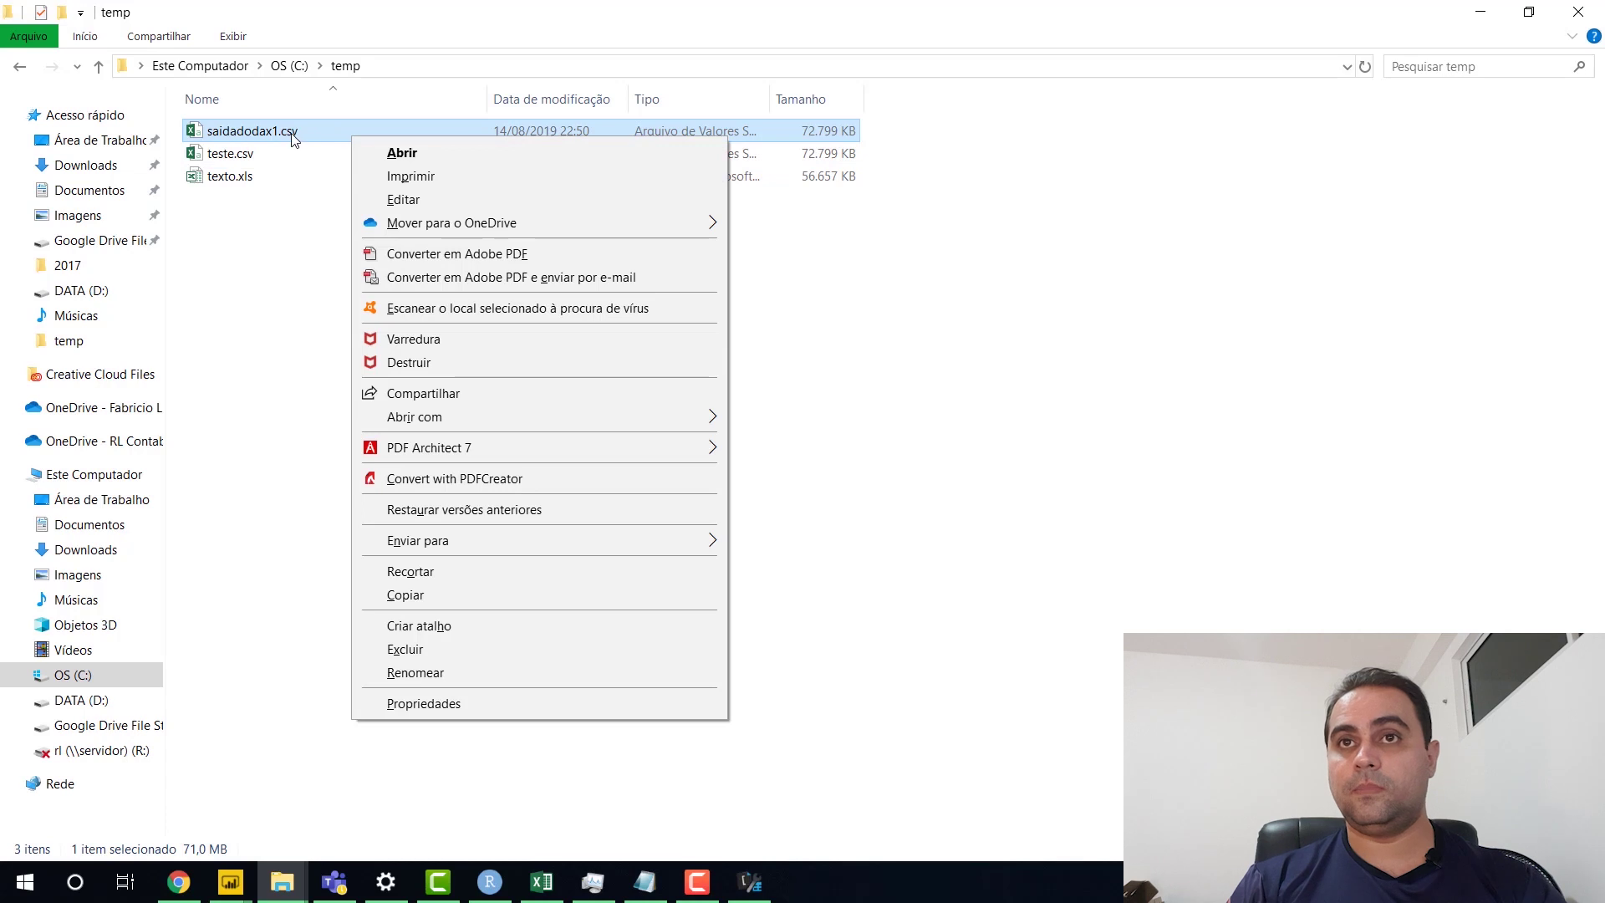
pyautogui.click(294, 139)
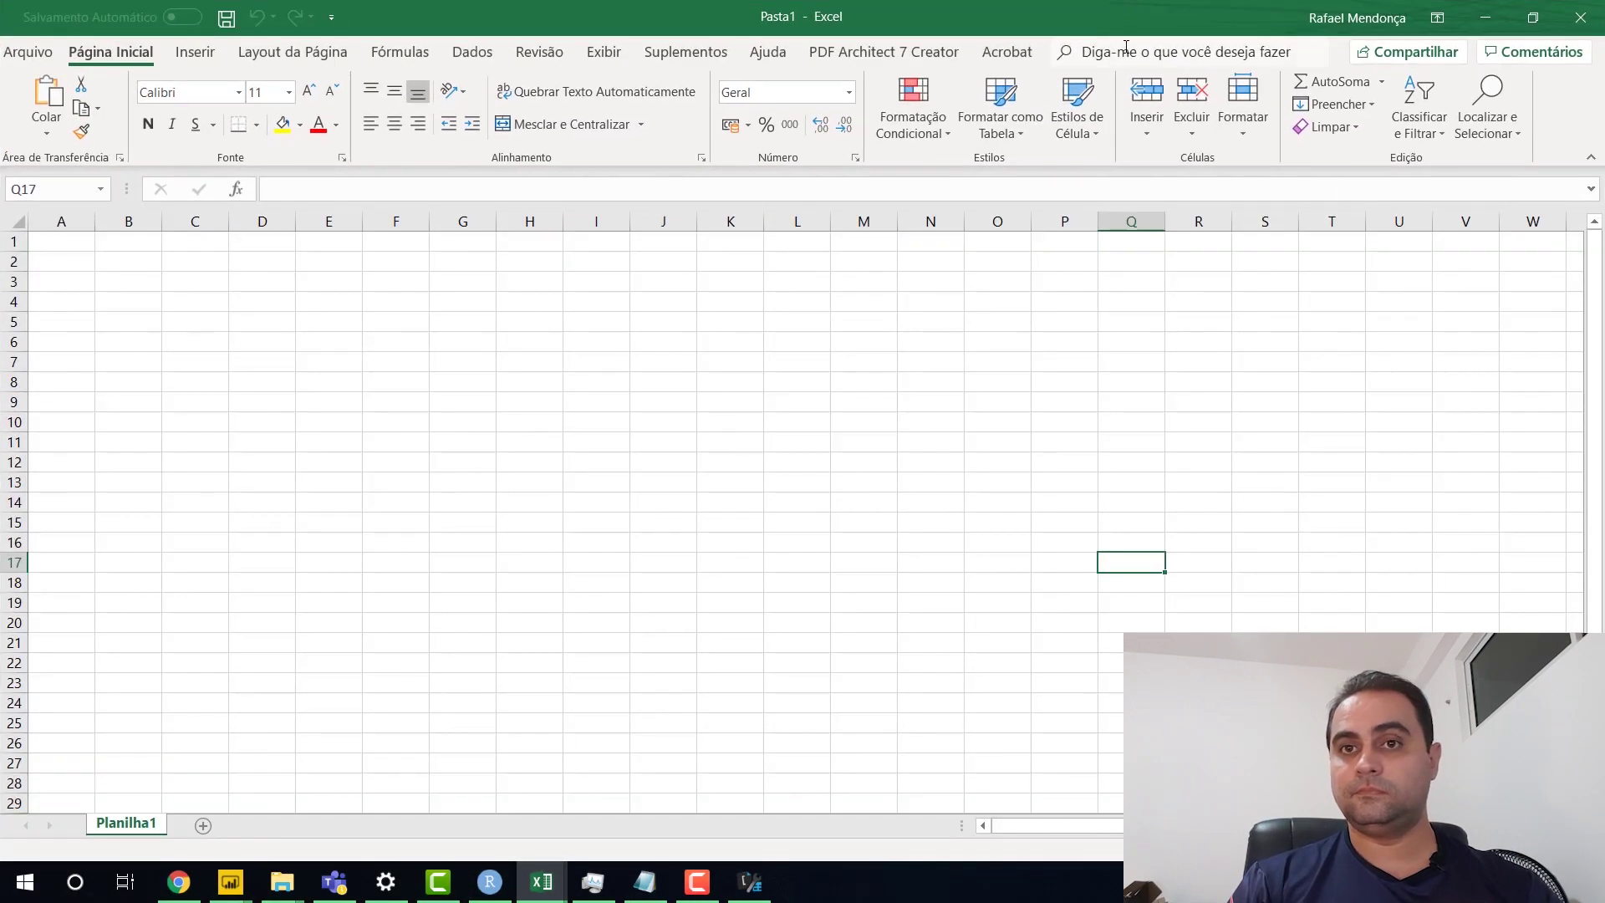
# Close the blank workbook, confirm saidadodax1.csv runs to about row 51573, then close Excel
pyautogui.click(1582, 15)
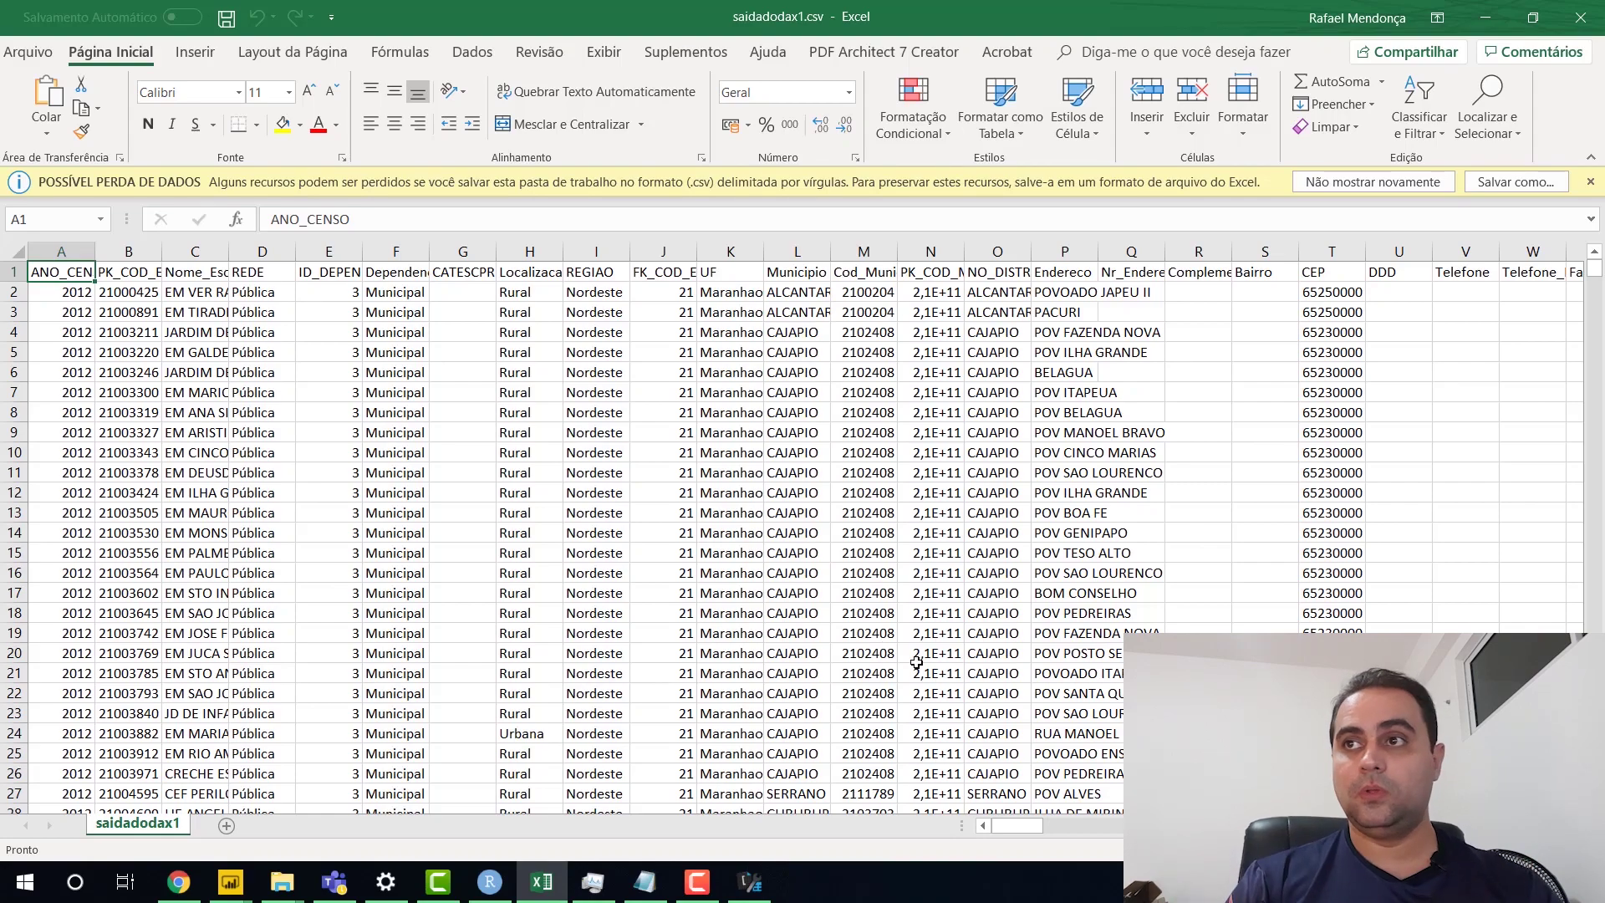
pyautogui.scroll(-6, 1237, 526)
pyautogui.scroll(-4, 1561, 392)
pyautogui.moveTo(1596, 279); pyautogui.dragTo(1593, 273)
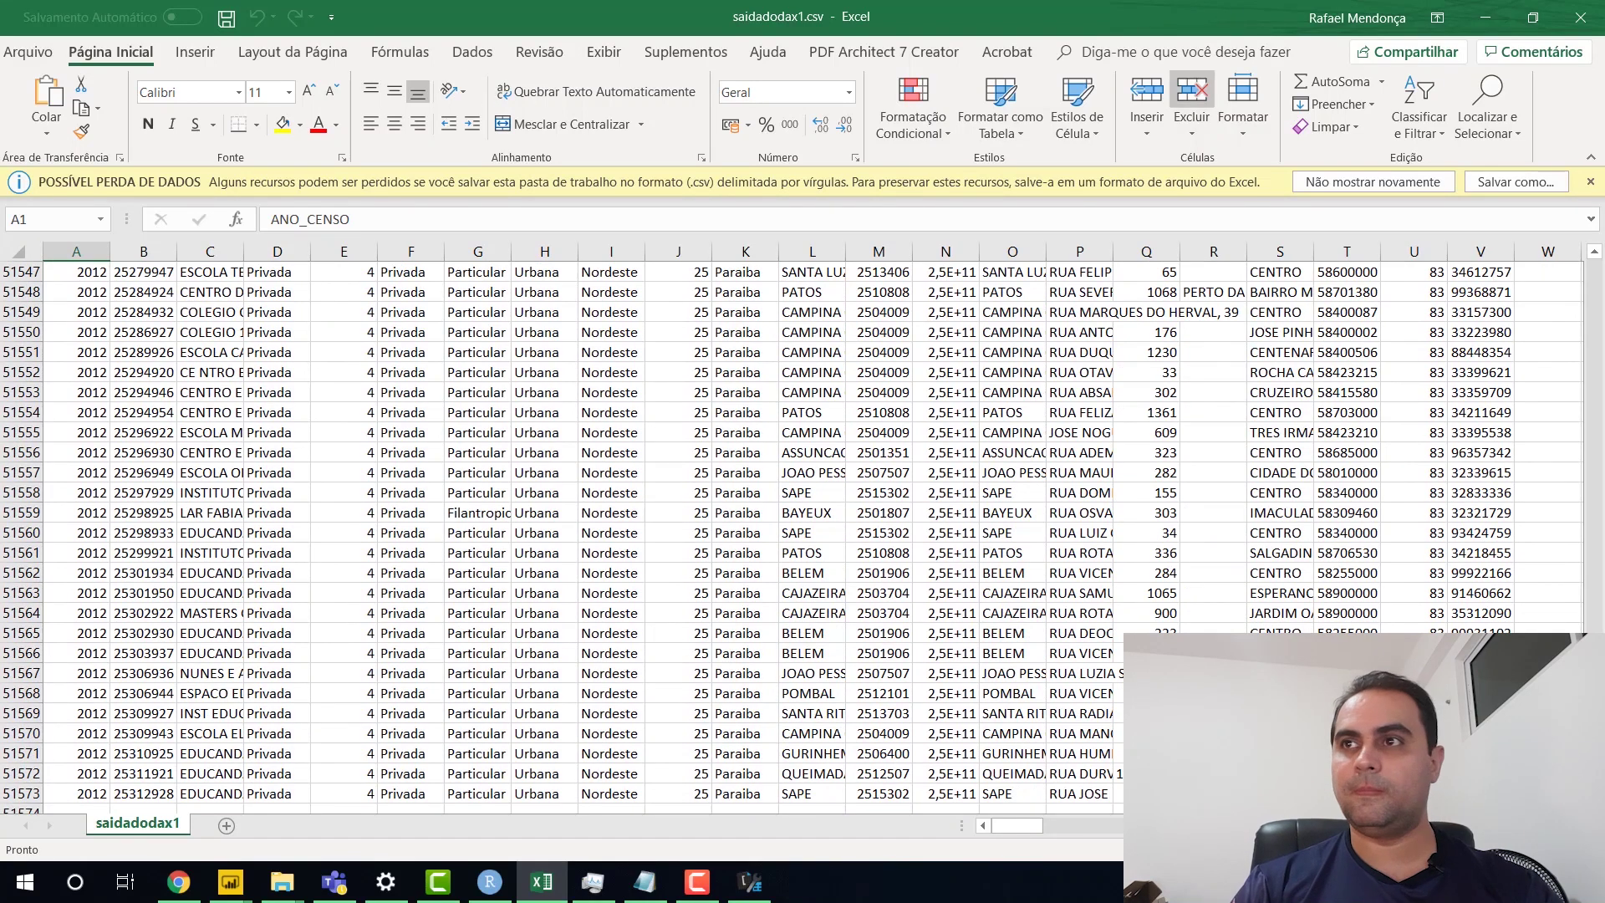
pyautogui.click(1591, 17)
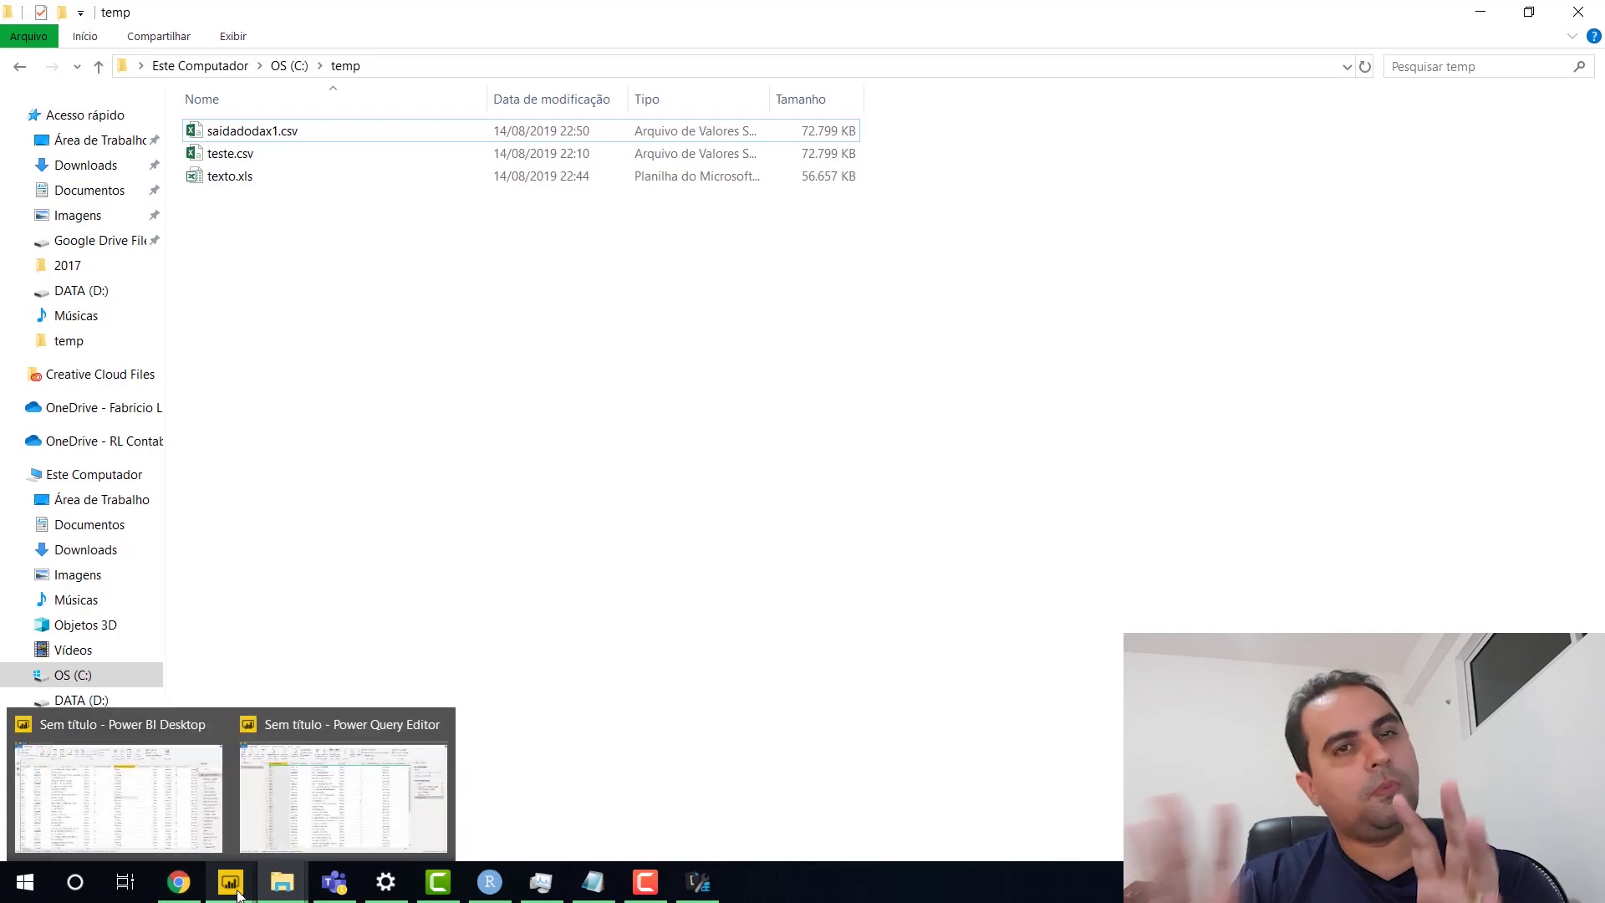
pyautogui.moveTo(229, 881)
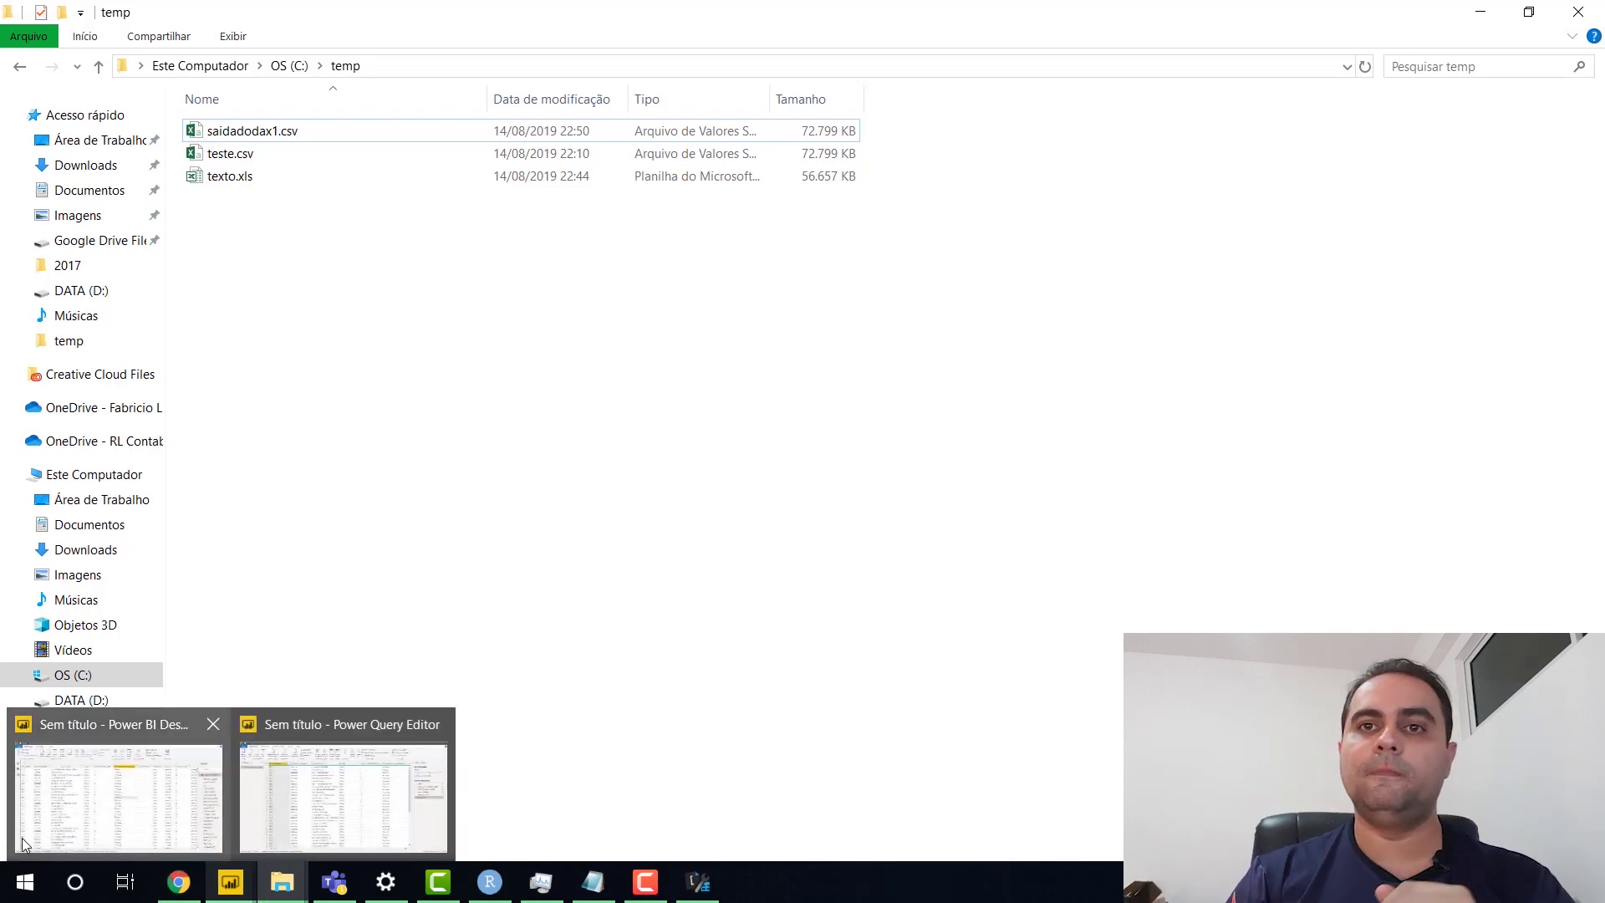
# Return to Power BI Desktop's Report view showing the schools-per-municipality chart, dismissing the pending-changes bar
pyautogui.click(117, 794)
pyautogui.click(19, 167)
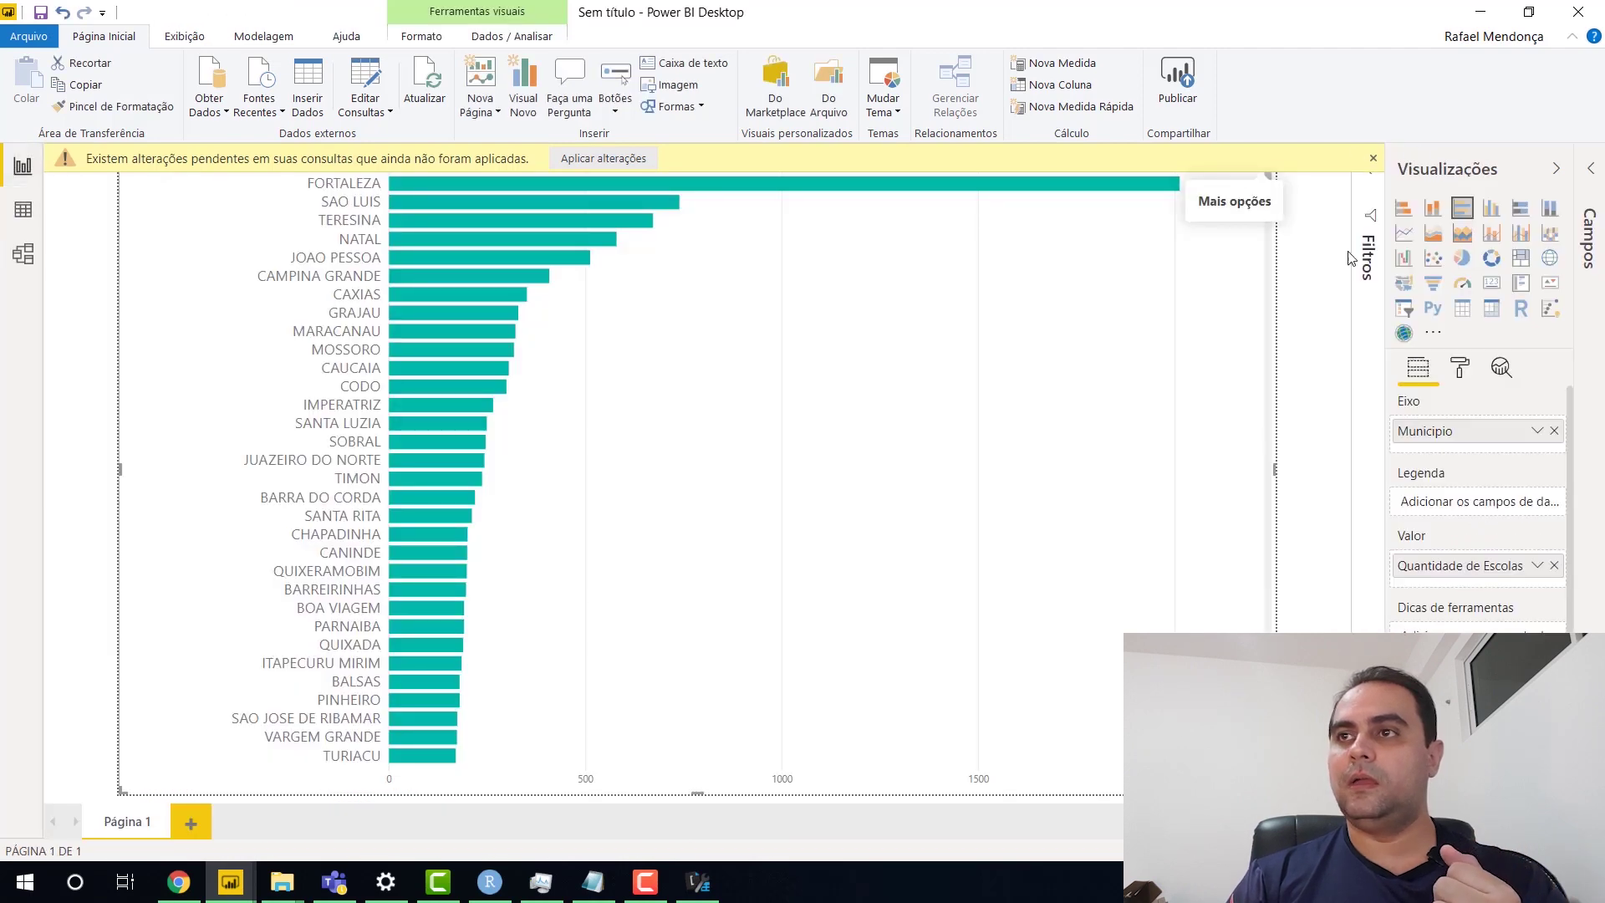
pyautogui.click(1371, 161)
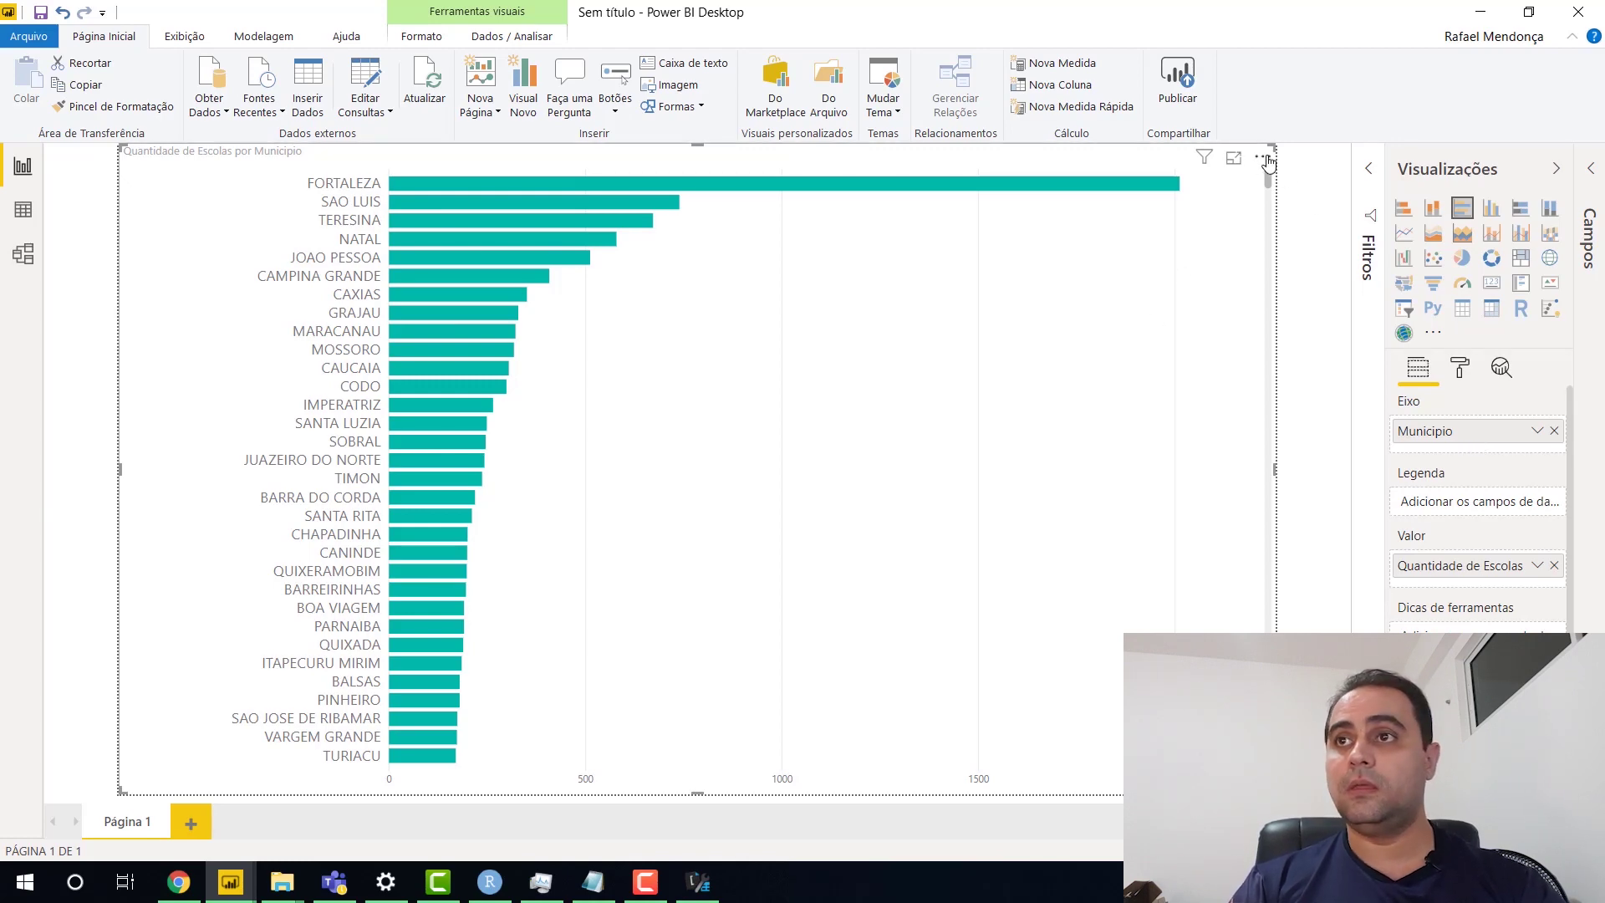
pyautogui.click(277, 42)
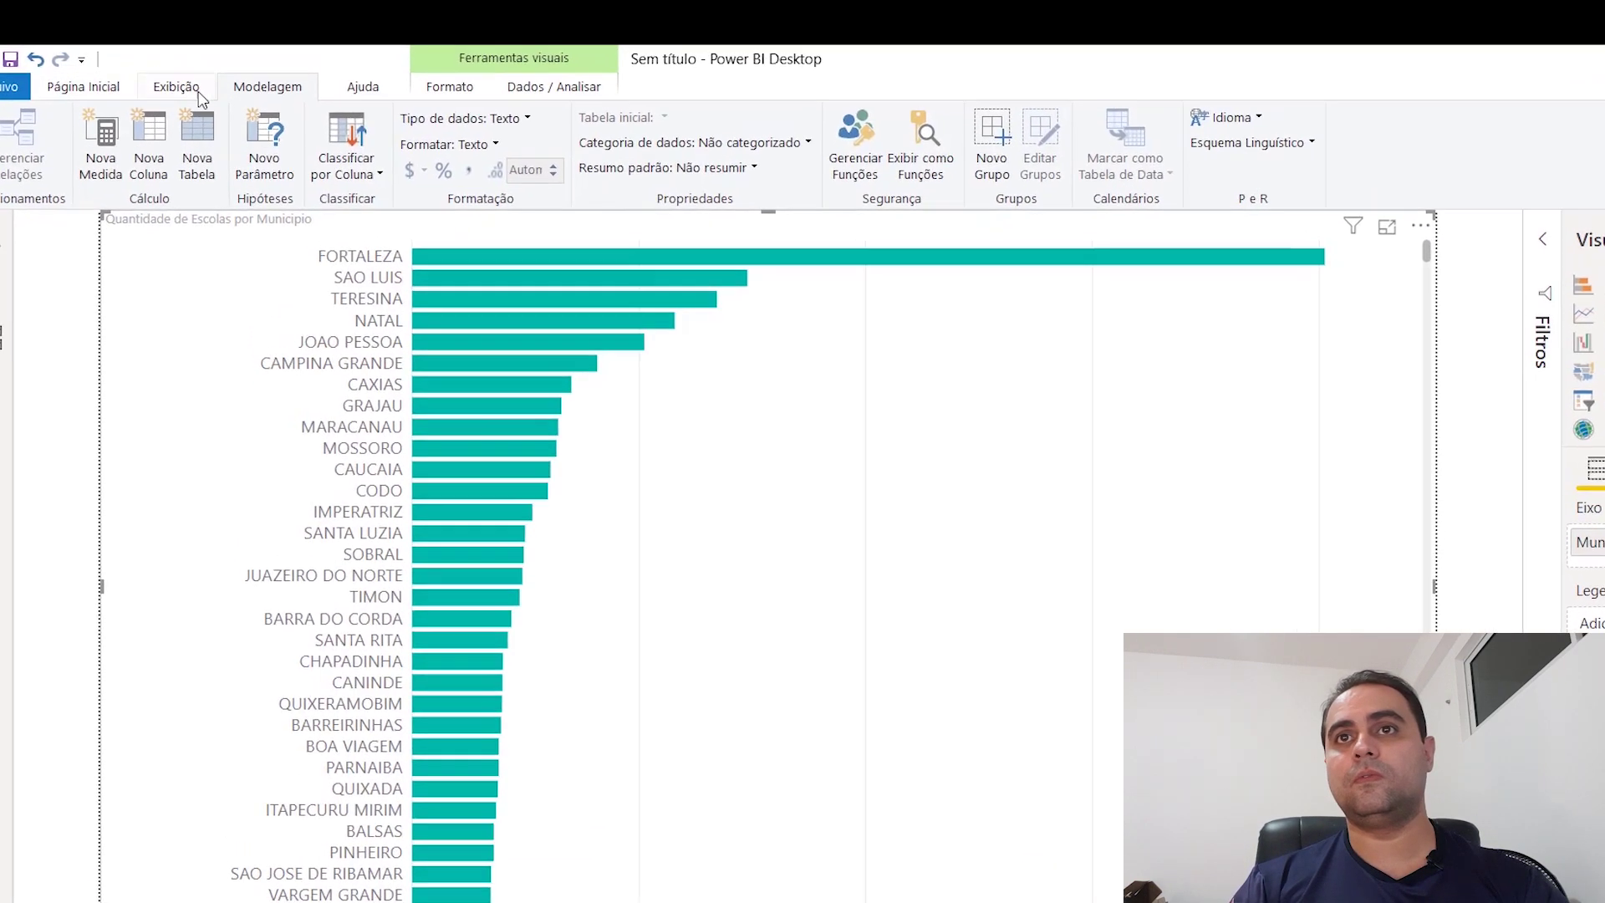
# Time the school-count chart with Performance Analyzer (134 ms) and copy its DAX query
pyautogui.click(183, 36)
pyautogui.click(612, 177)
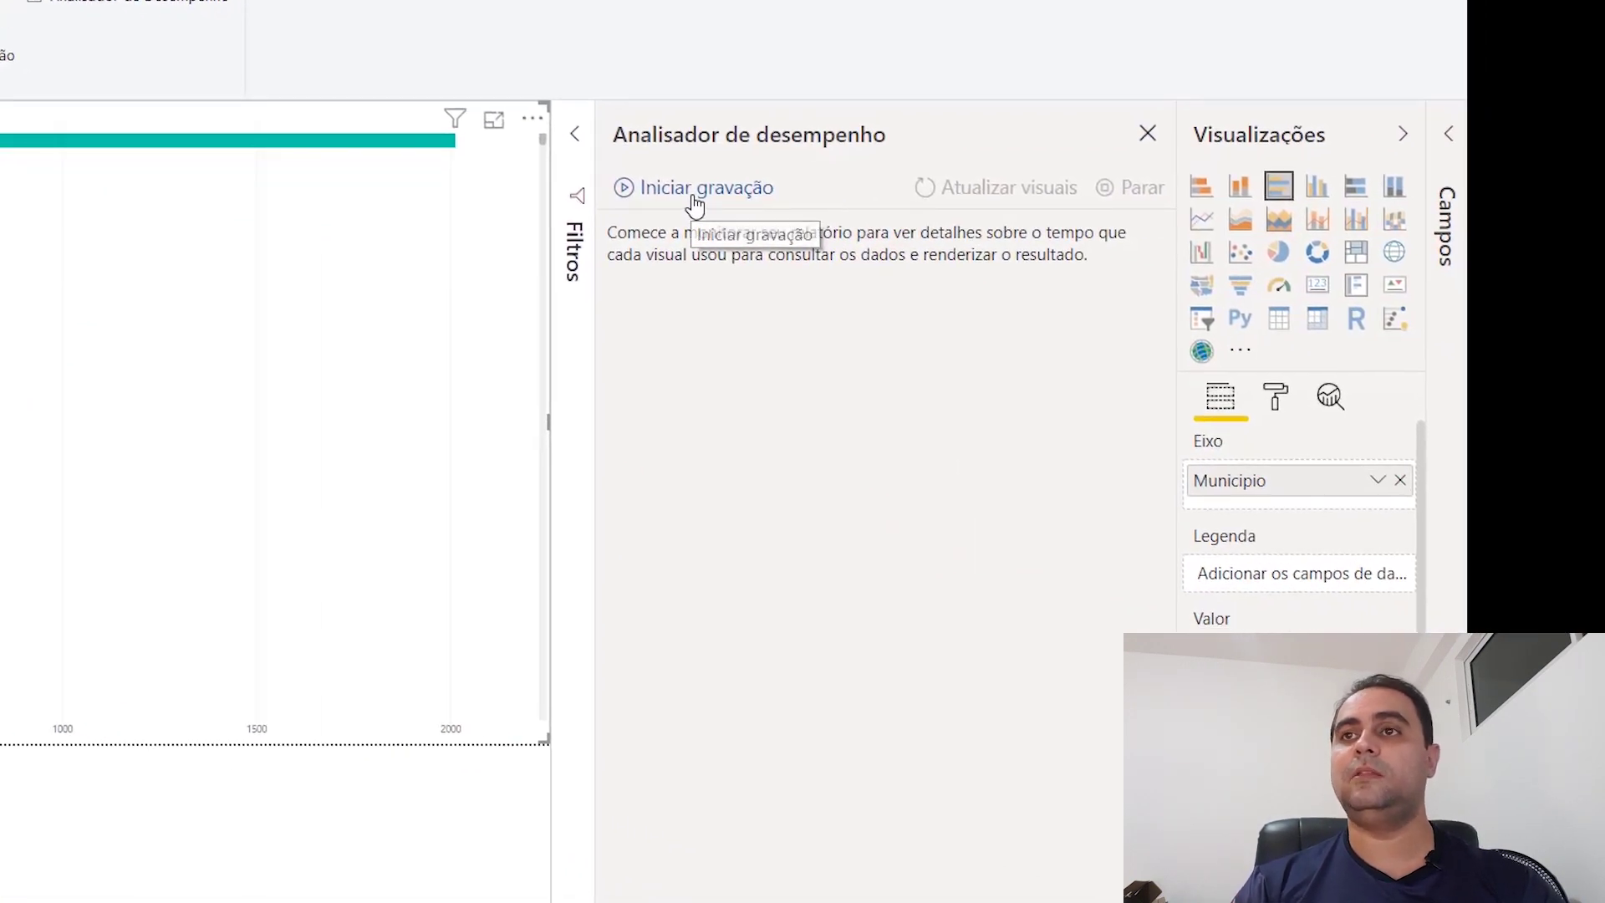
pyautogui.click(694, 205)
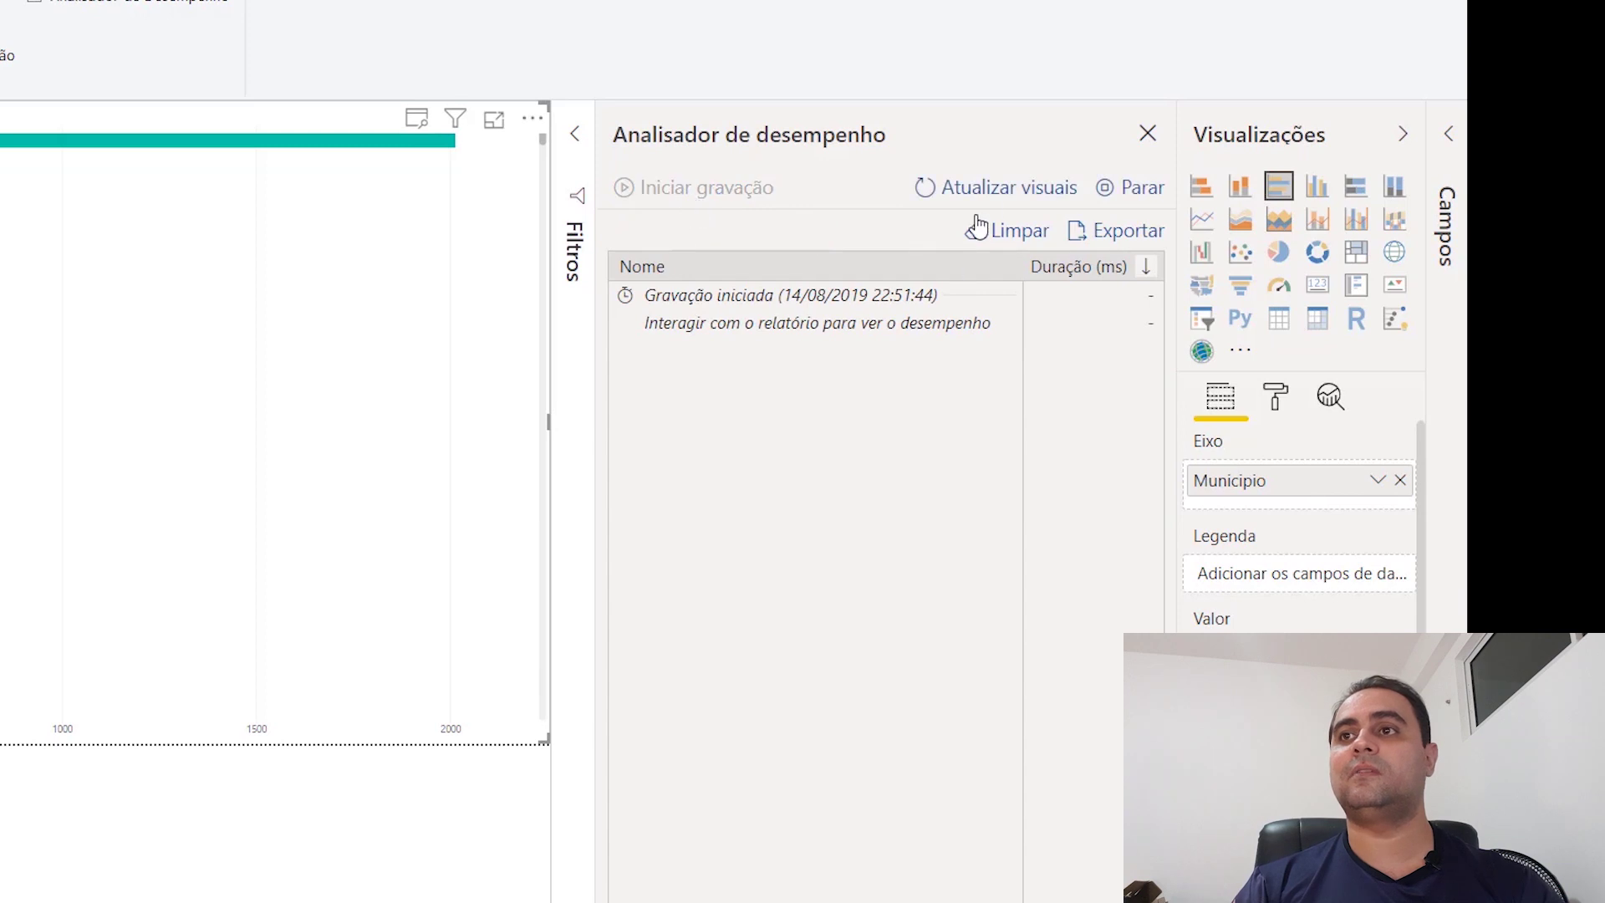
pyautogui.click(995, 199)
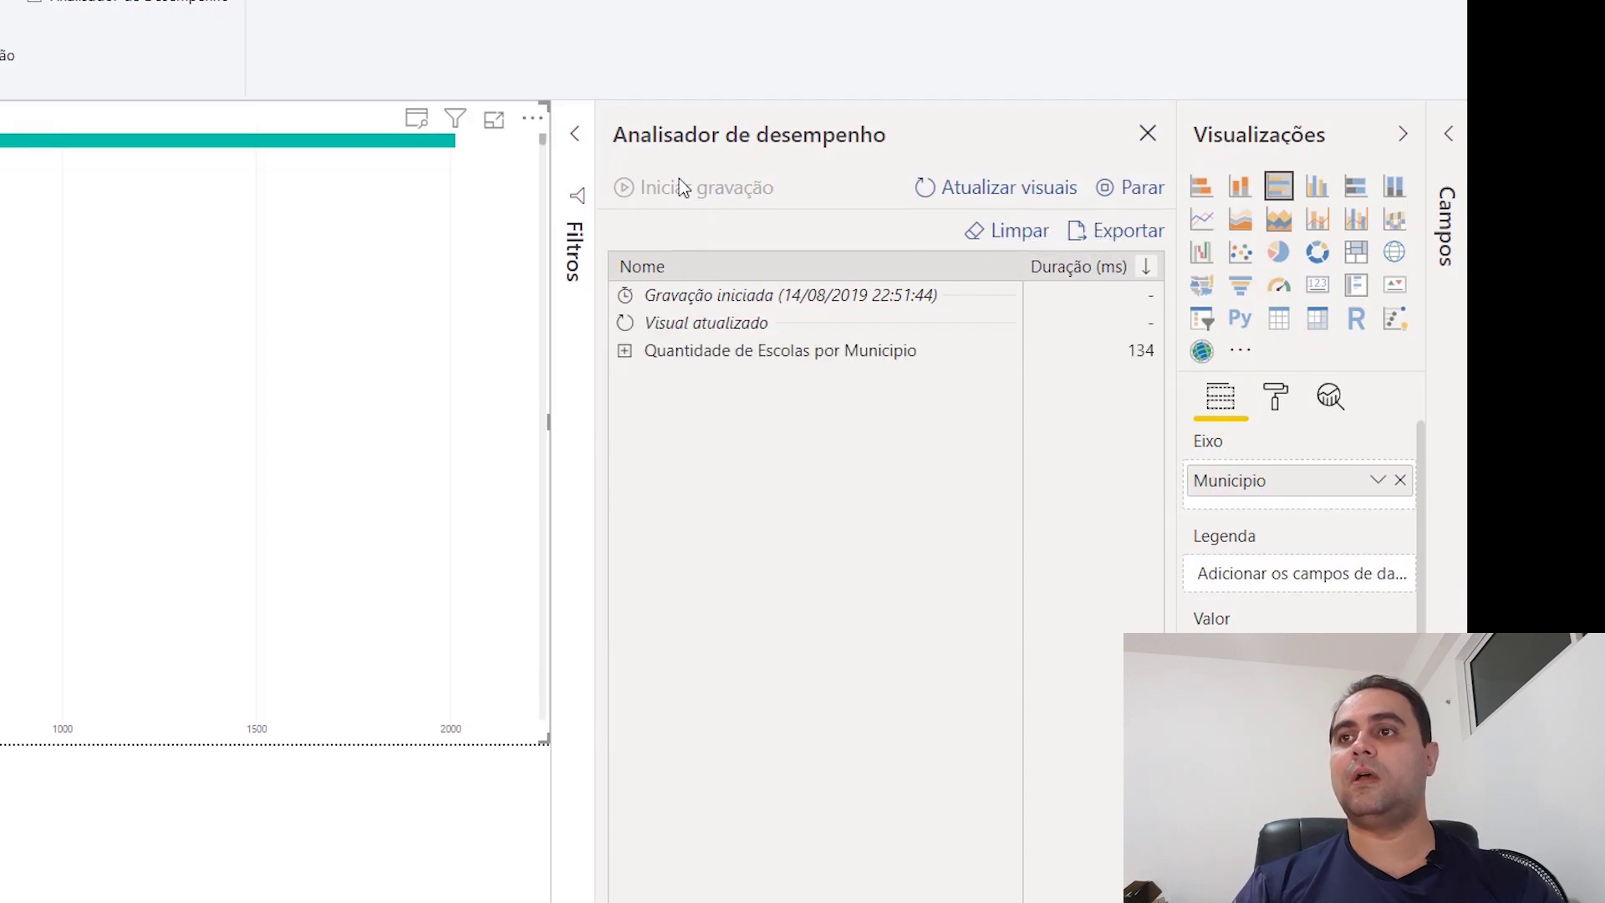
pyautogui.click(624, 352)
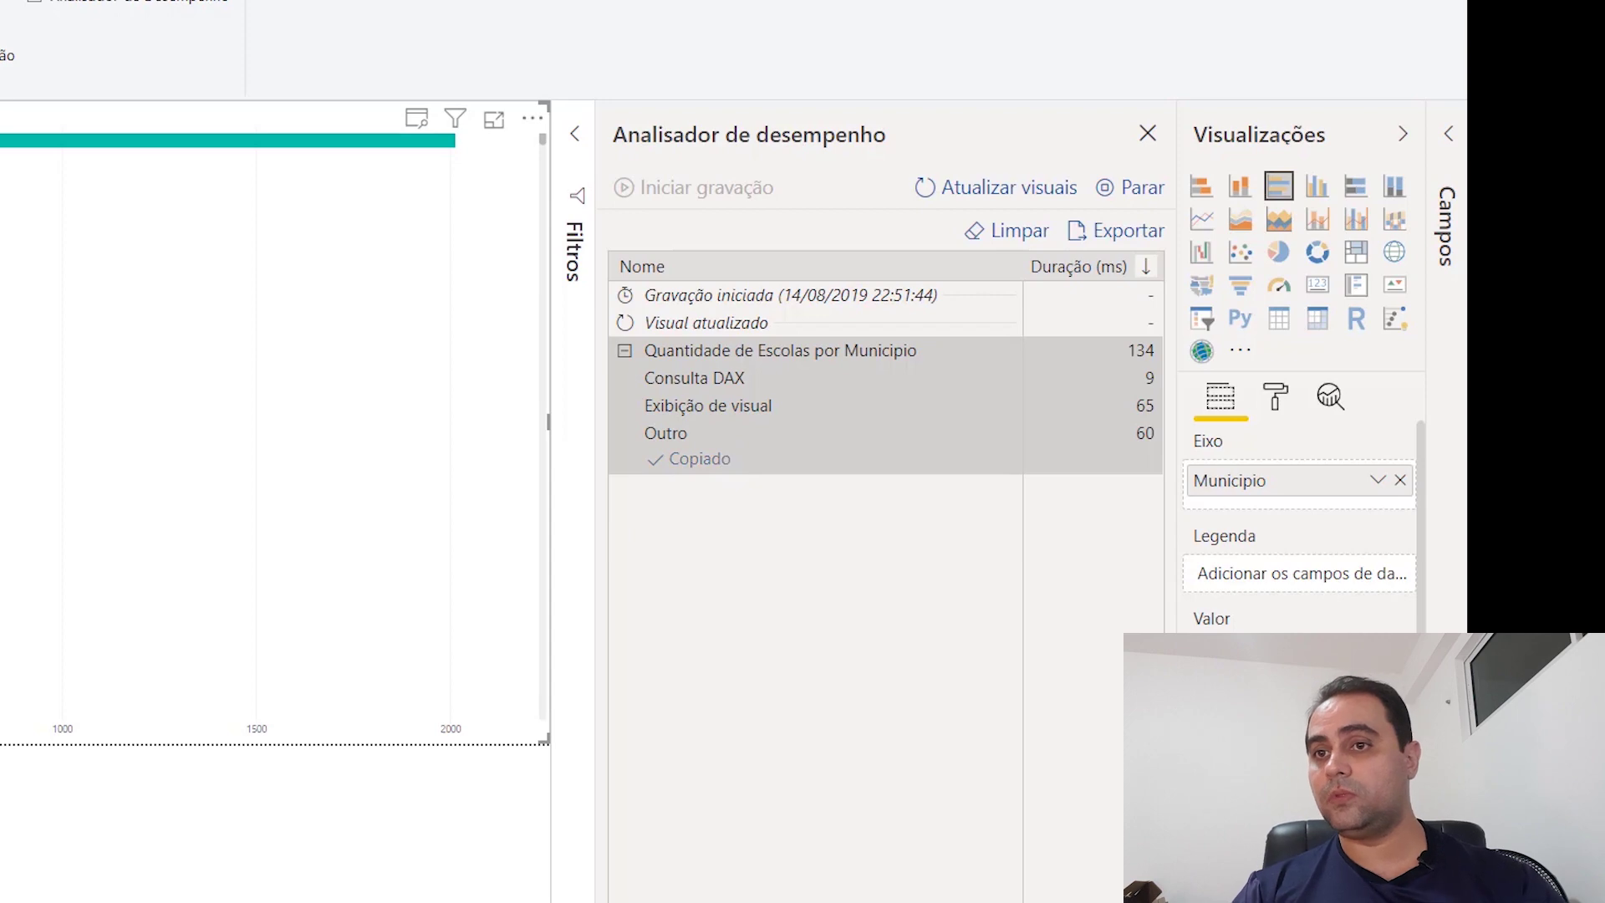
pyautogui.click(691, 897)
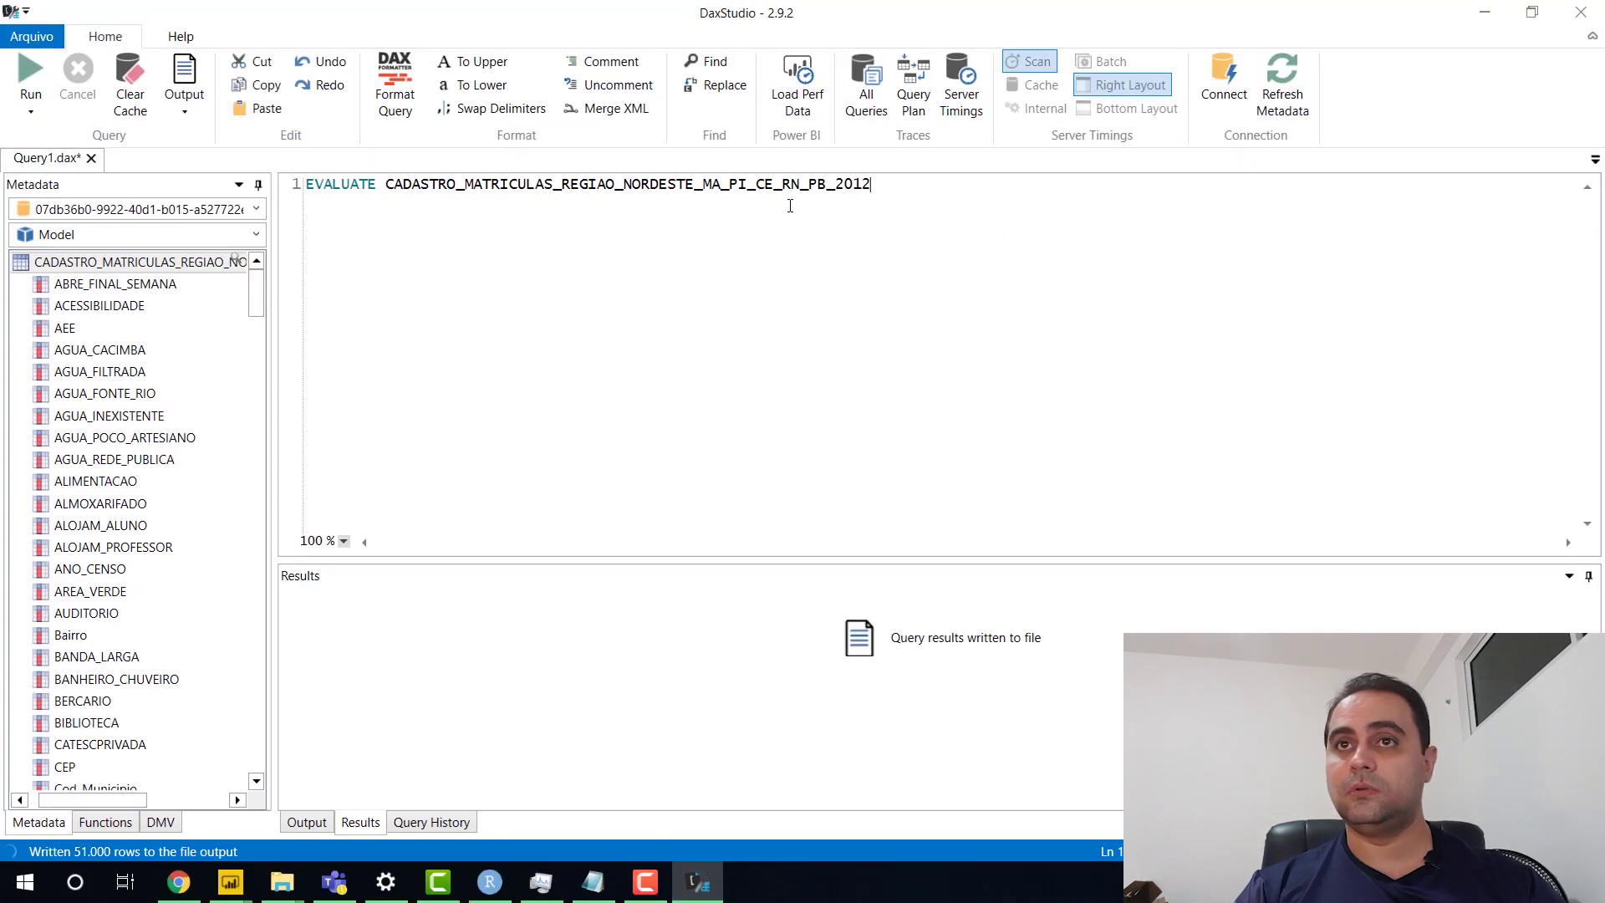
# Replace the editor's old EVALUATE query with the chart's copied TOPN query
pyautogui.hotkey('ctrl', 'a')
pyautogui.press('Delete')
pyautogui.write('// DAX Query EVALUATE   TOPN(     1001,     SUMMARIZECOLUMNS(       \'CADASTRO_MATRICULAS_REGIAO_NORDESTE_MA_PI_CE_RN_PB_2012\'[Municipio],       "Quantidade_de_Escolas", \'CADASTRO_MATRICULAS_REGIAO_NORDESTE_MA_PI_CE_RN_PB_2012\'[Quantidade de Escolas]     ),     [Quantidade_de_Escolas],     0,     \'CADASTRO_MATRICULAS_REGIAO_NORDESTE_MA_PI_CE_RN_PB_2012\'[Municipio],     1   )  ORDER BY   [Quantidade_de_Escolas] DESC,   \'CADASTRO_MATRICULAS_REGIAO_NORDESTE_MA_PI_CE_RN_PB_2012\'[Municipio]')
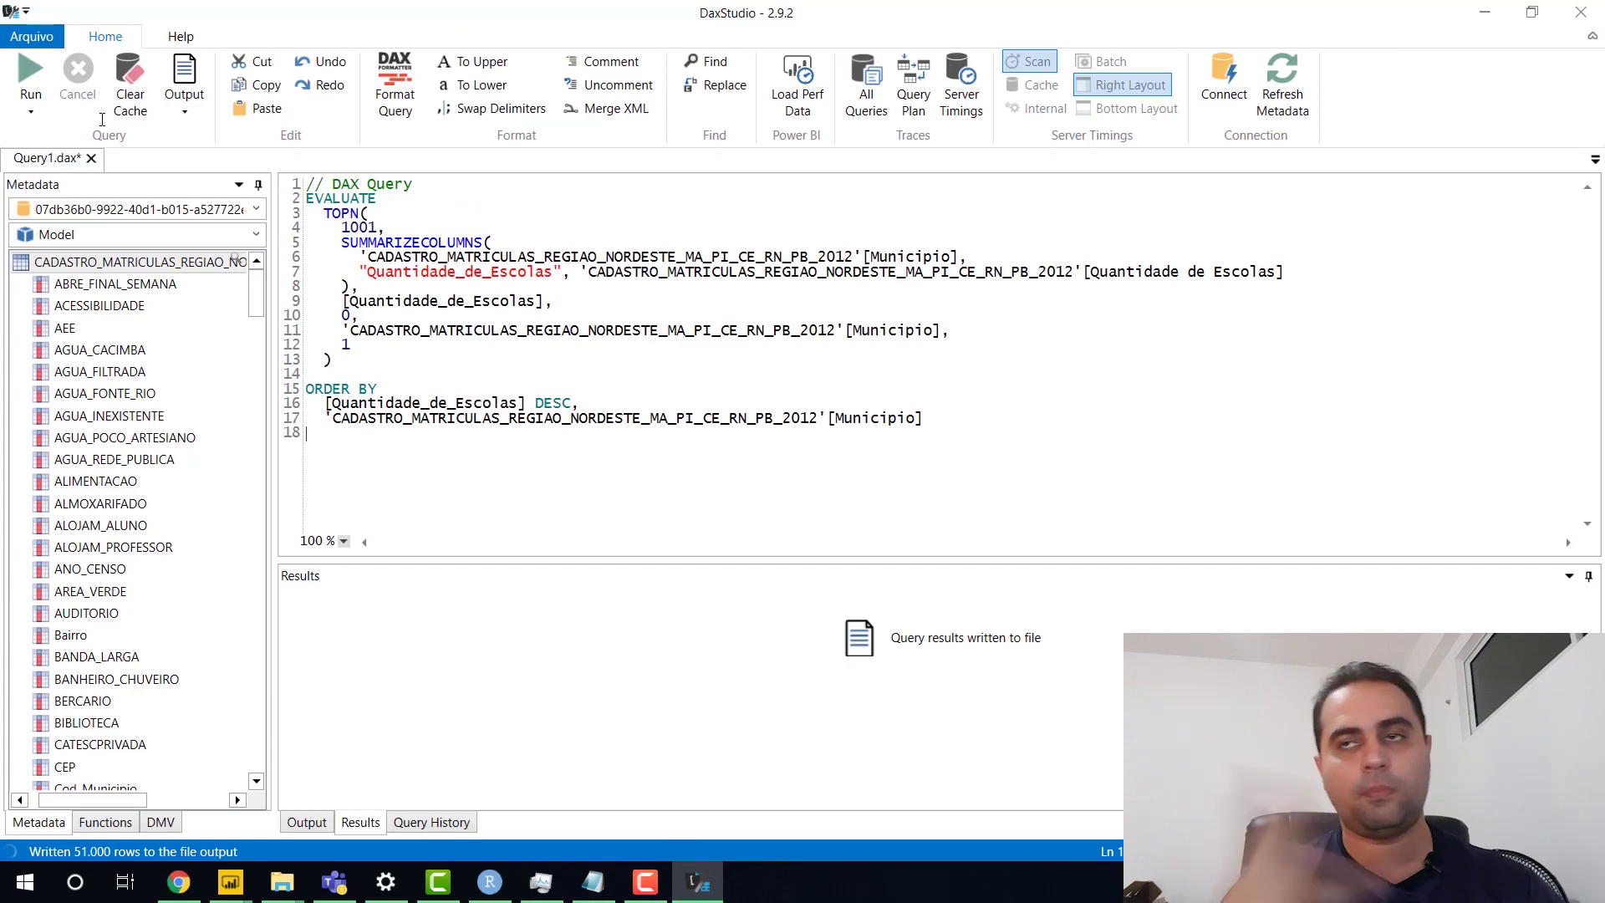
pyautogui.moveTo(376, 432); pyautogui.dragTo(500, 145)
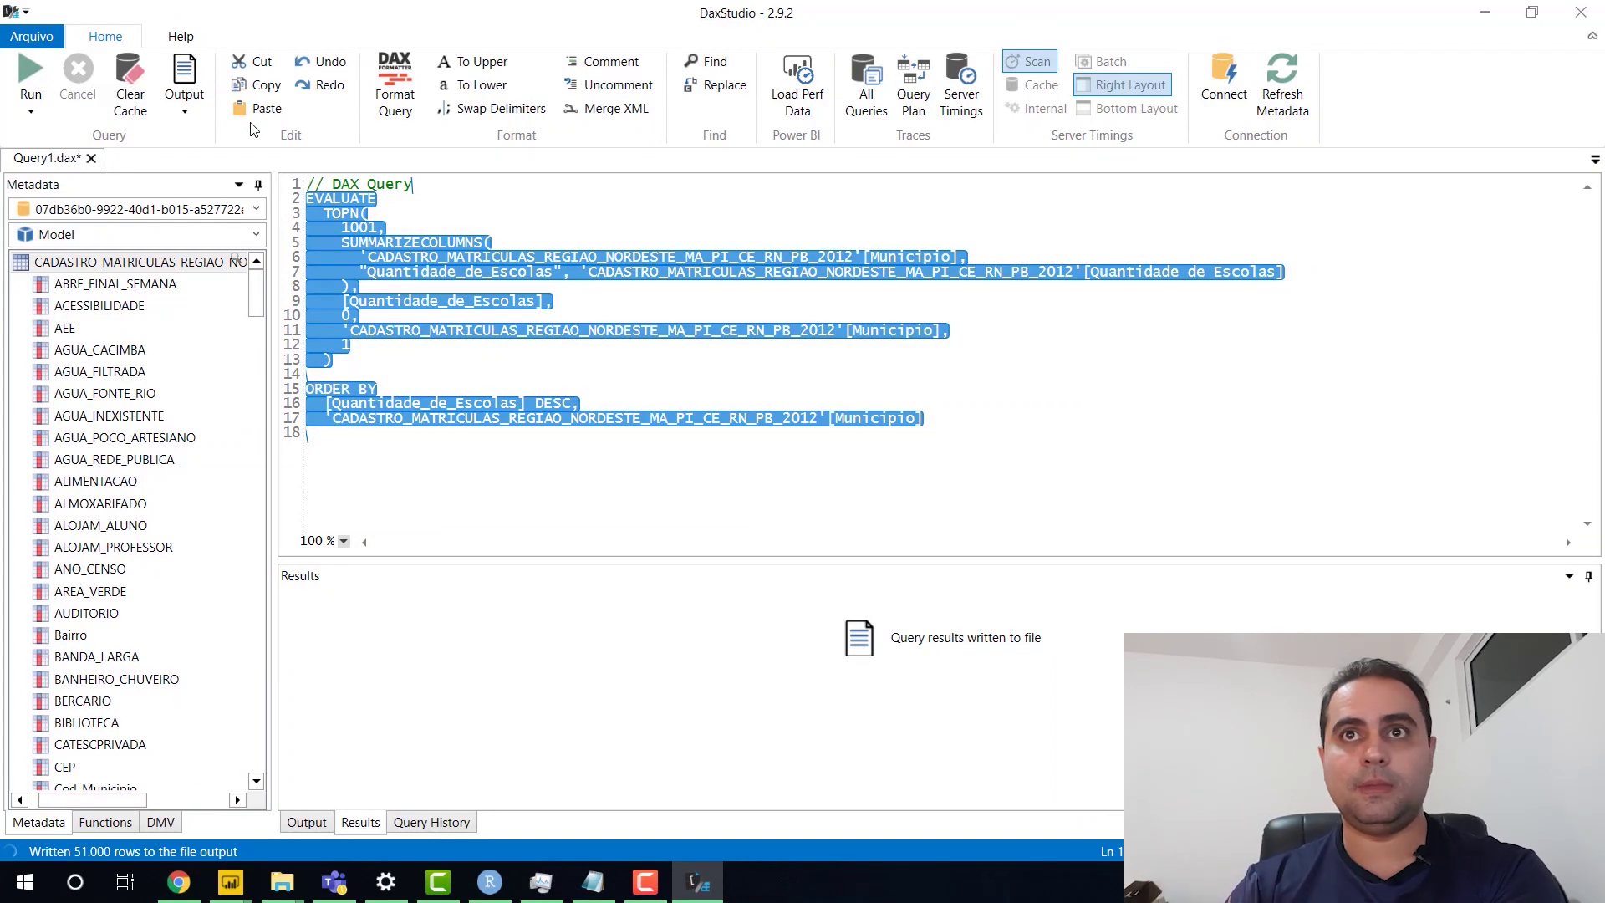
# Run the query to the Grid output, listing school counts per Municipio led by FORTALEZA 2012
pyautogui.click(175, 112)
pyautogui.click(207, 192)
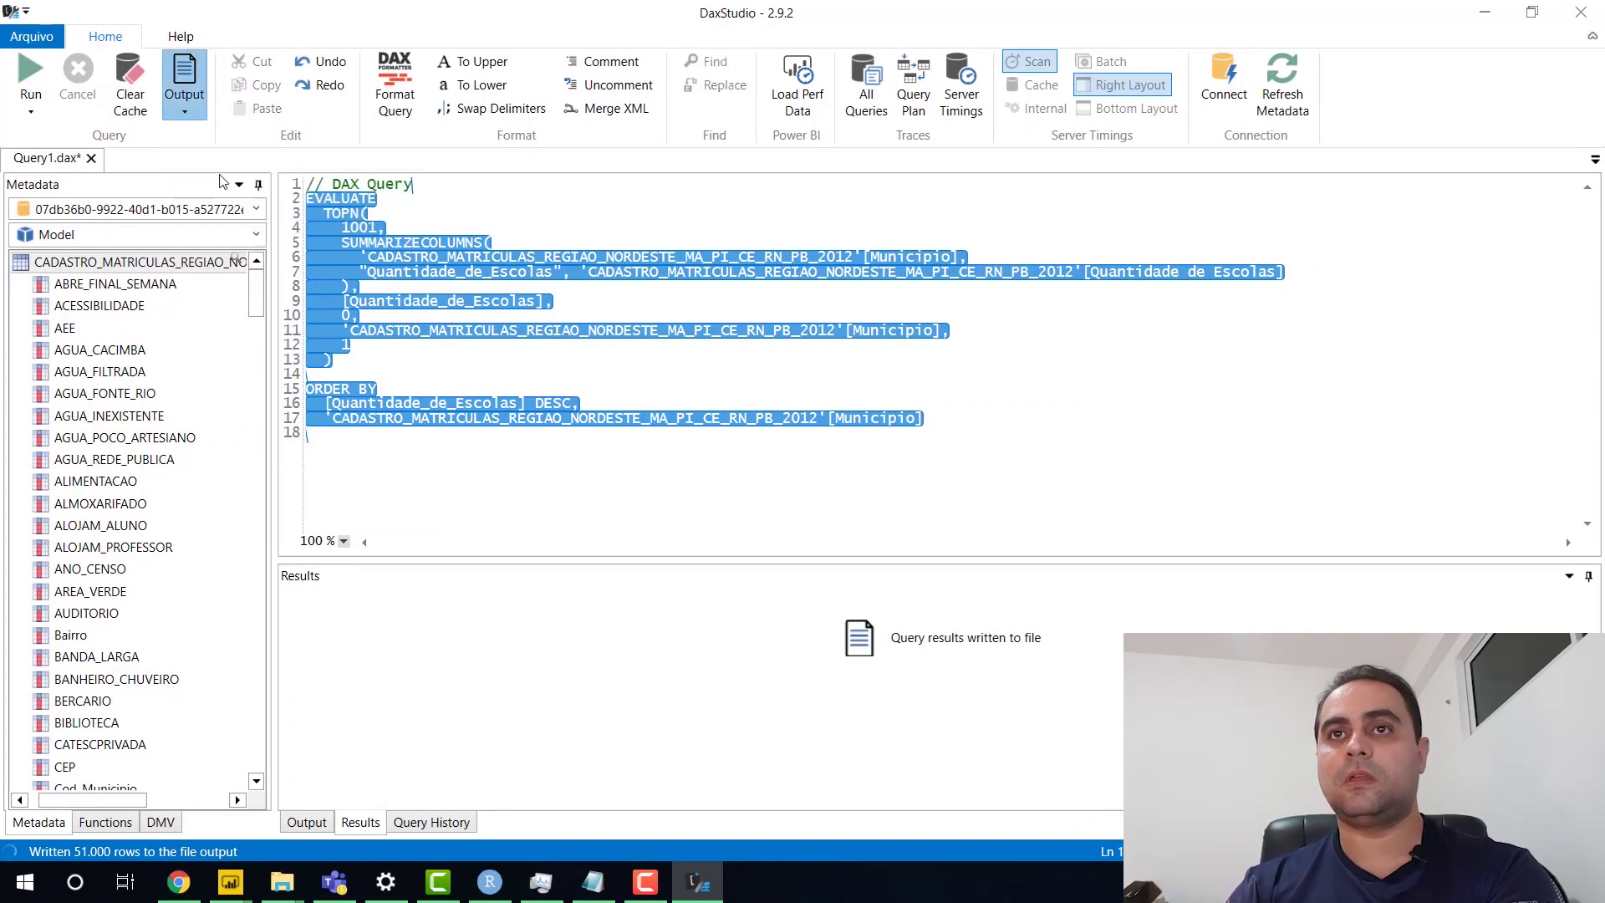
pyautogui.click(24, 71)
pyautogui.scroll(-5, 398, 661)
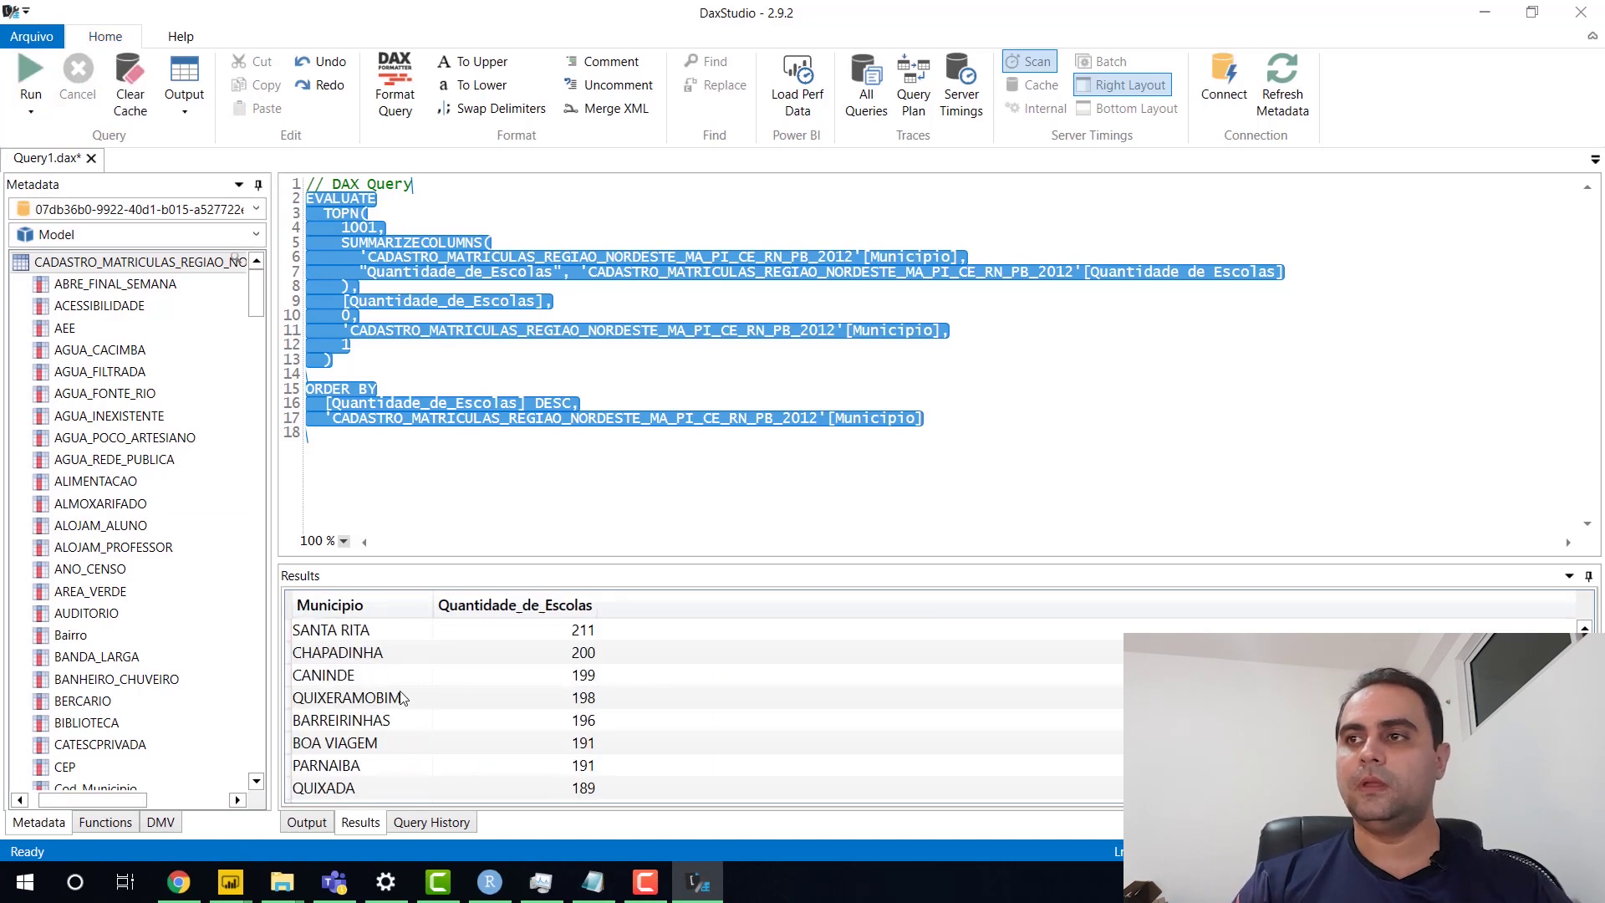
pyautogui.scroll(-5, 398, 661)
pyautogui.scroll(-4, 398, 661)
pyautogui.scroll(-1, 398, 662)
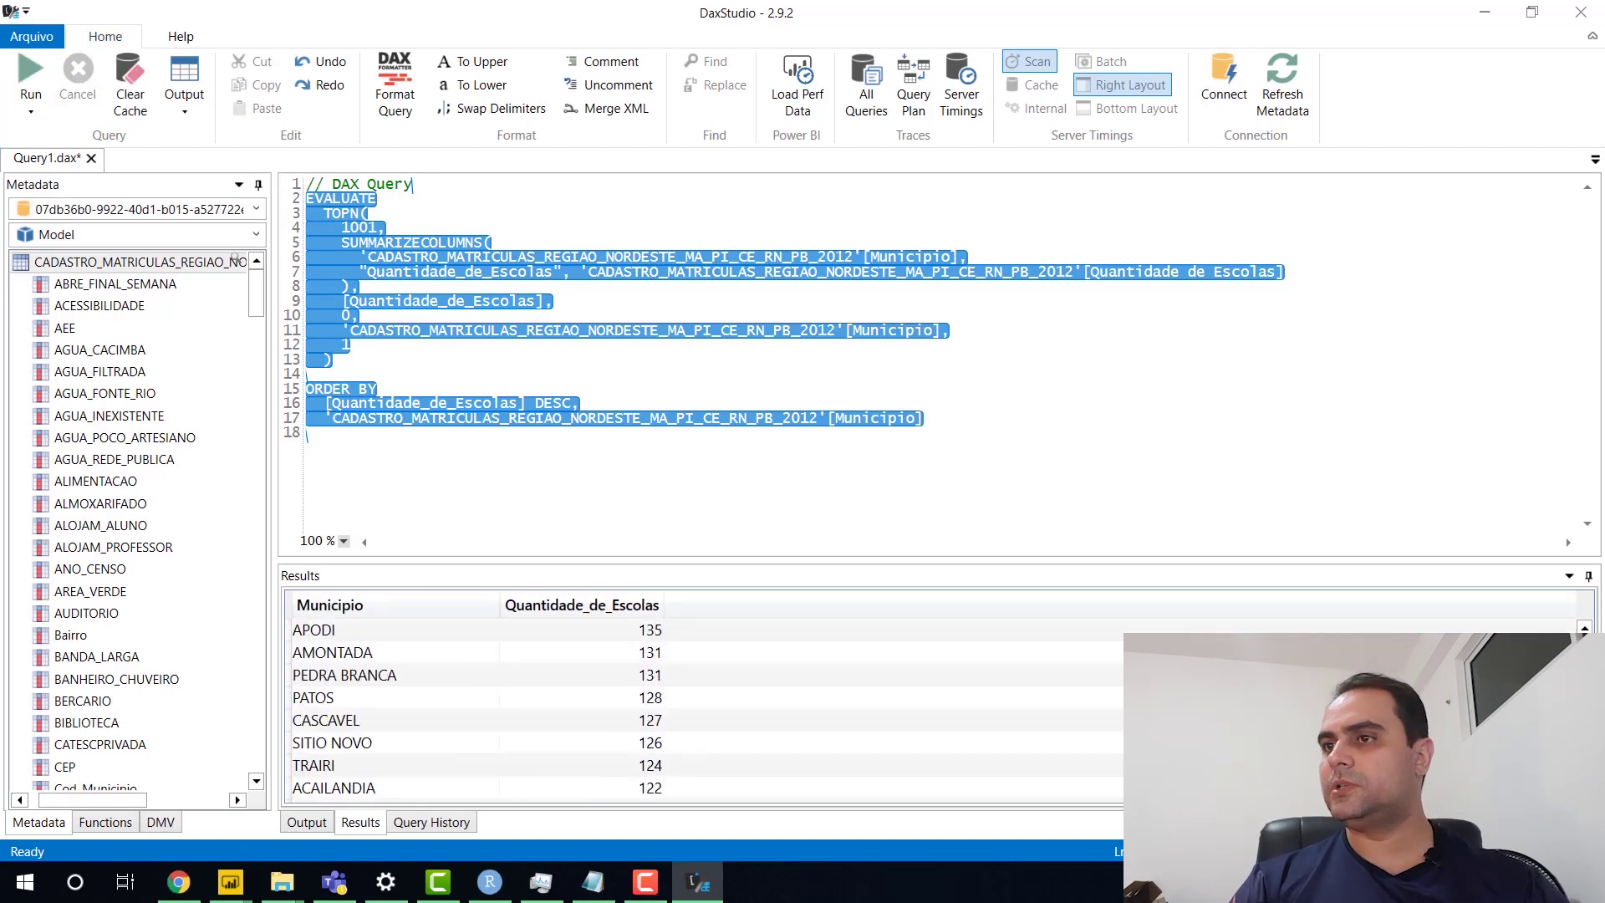
pyautogui.scroll(-10, 702, 711)
pyautogui.scroll(-10, 702, 710)
pyautogui.scroll(10, 702, 710)
pyautogui.scroll(10, 702, 710)
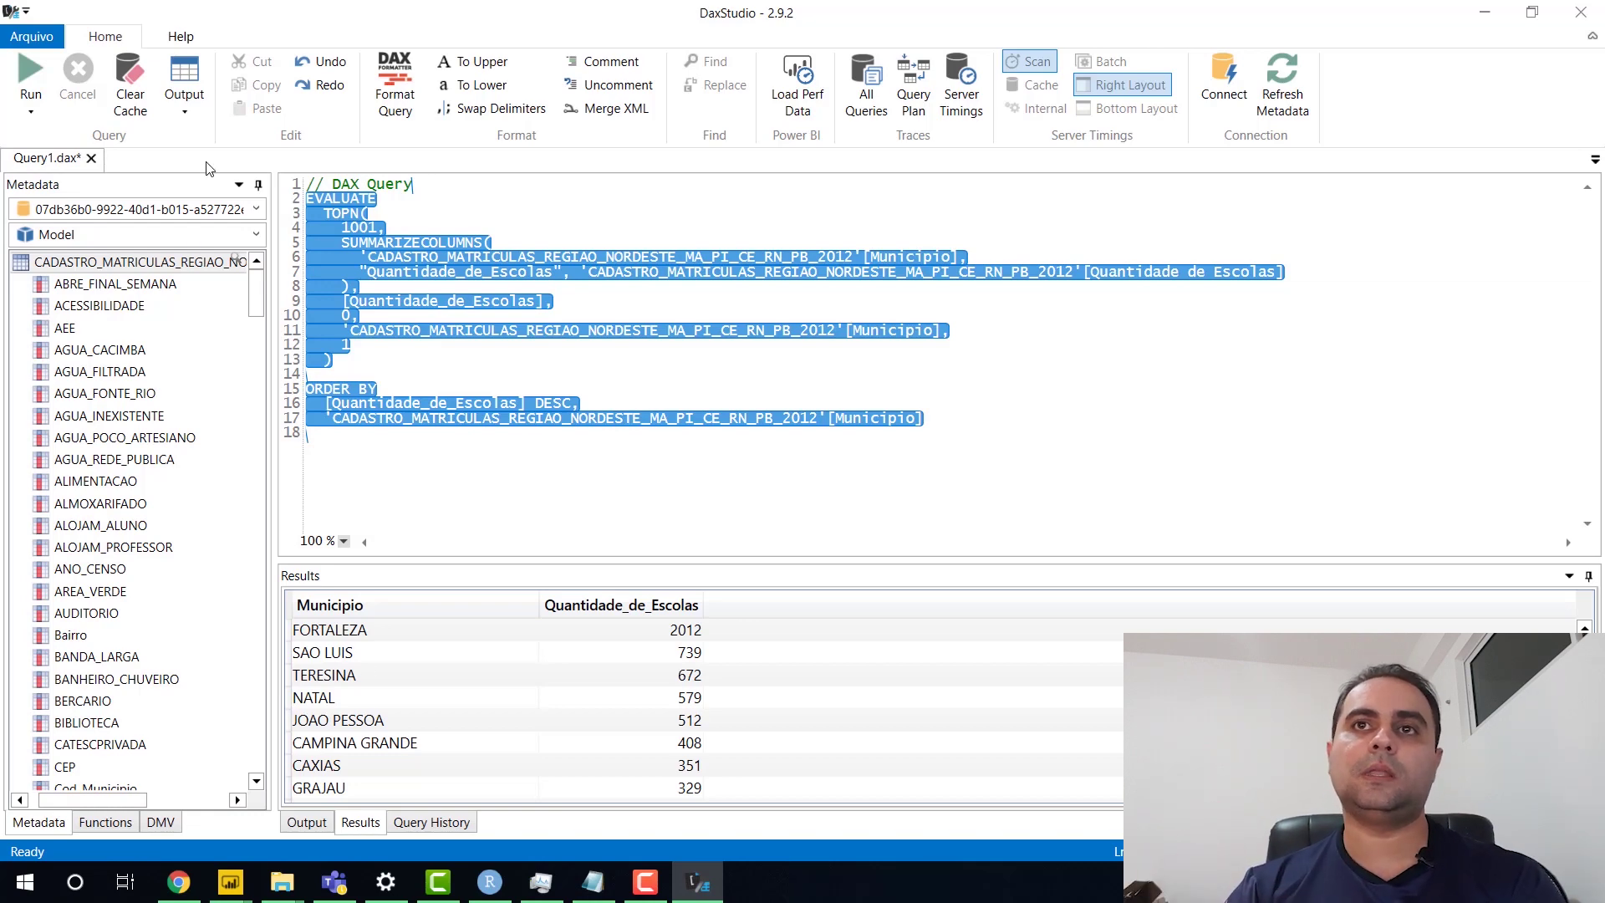
pyautogui.click(185, 100)
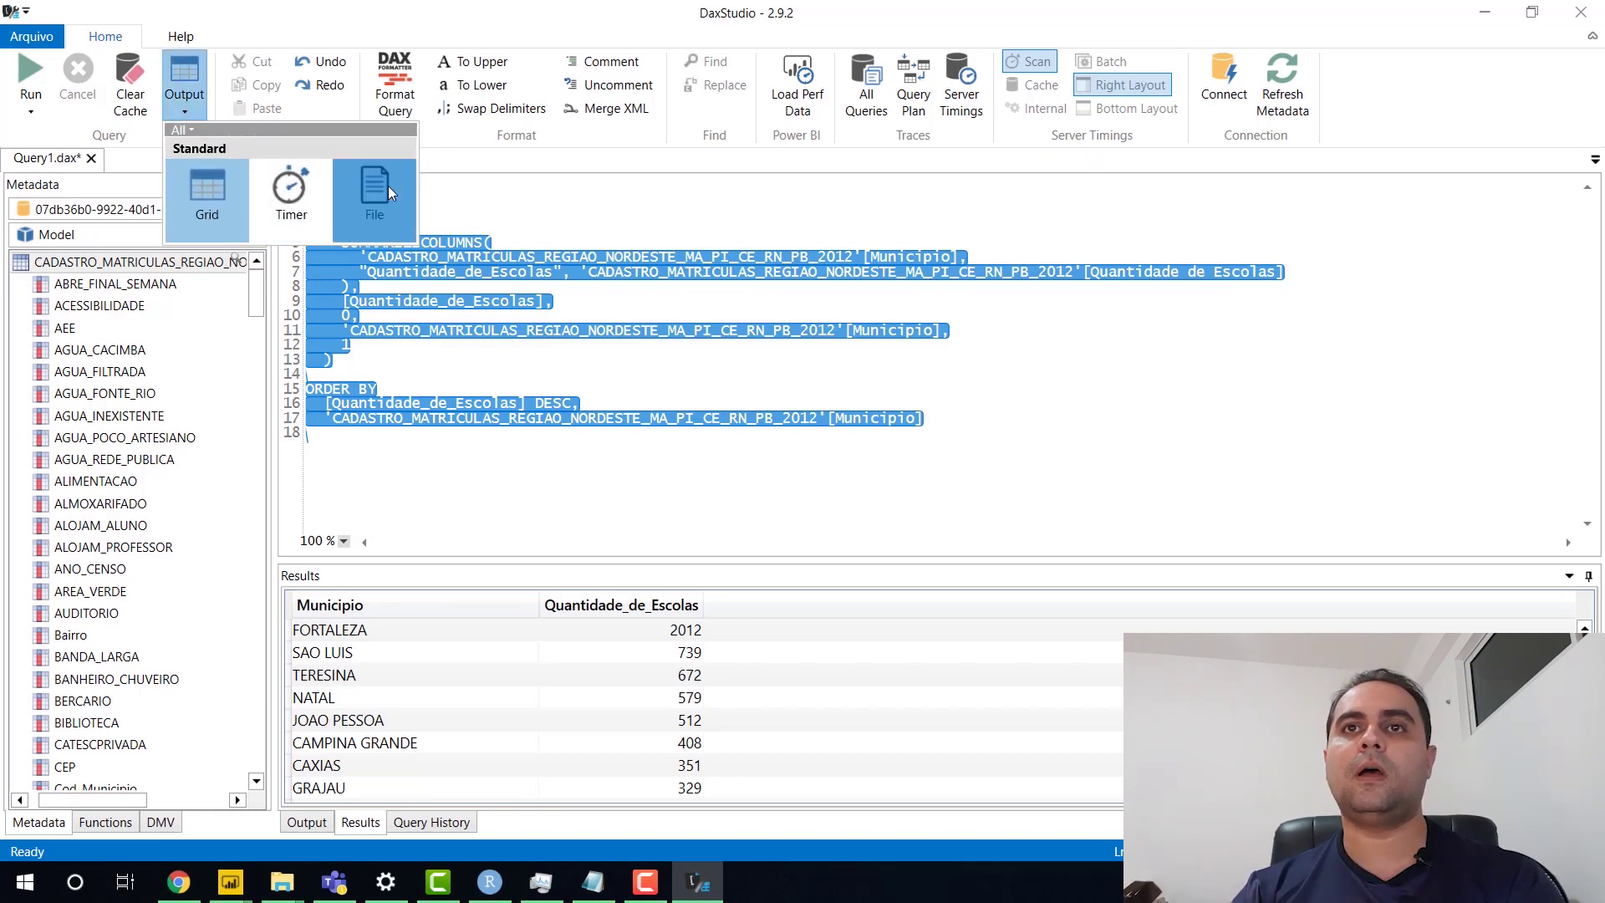
# Export the summarized results to a UTF-8 CSV file named saidadodax2 in C:\temp
pyautogui.click(374, 197)
pyautogui.click(35, 78)
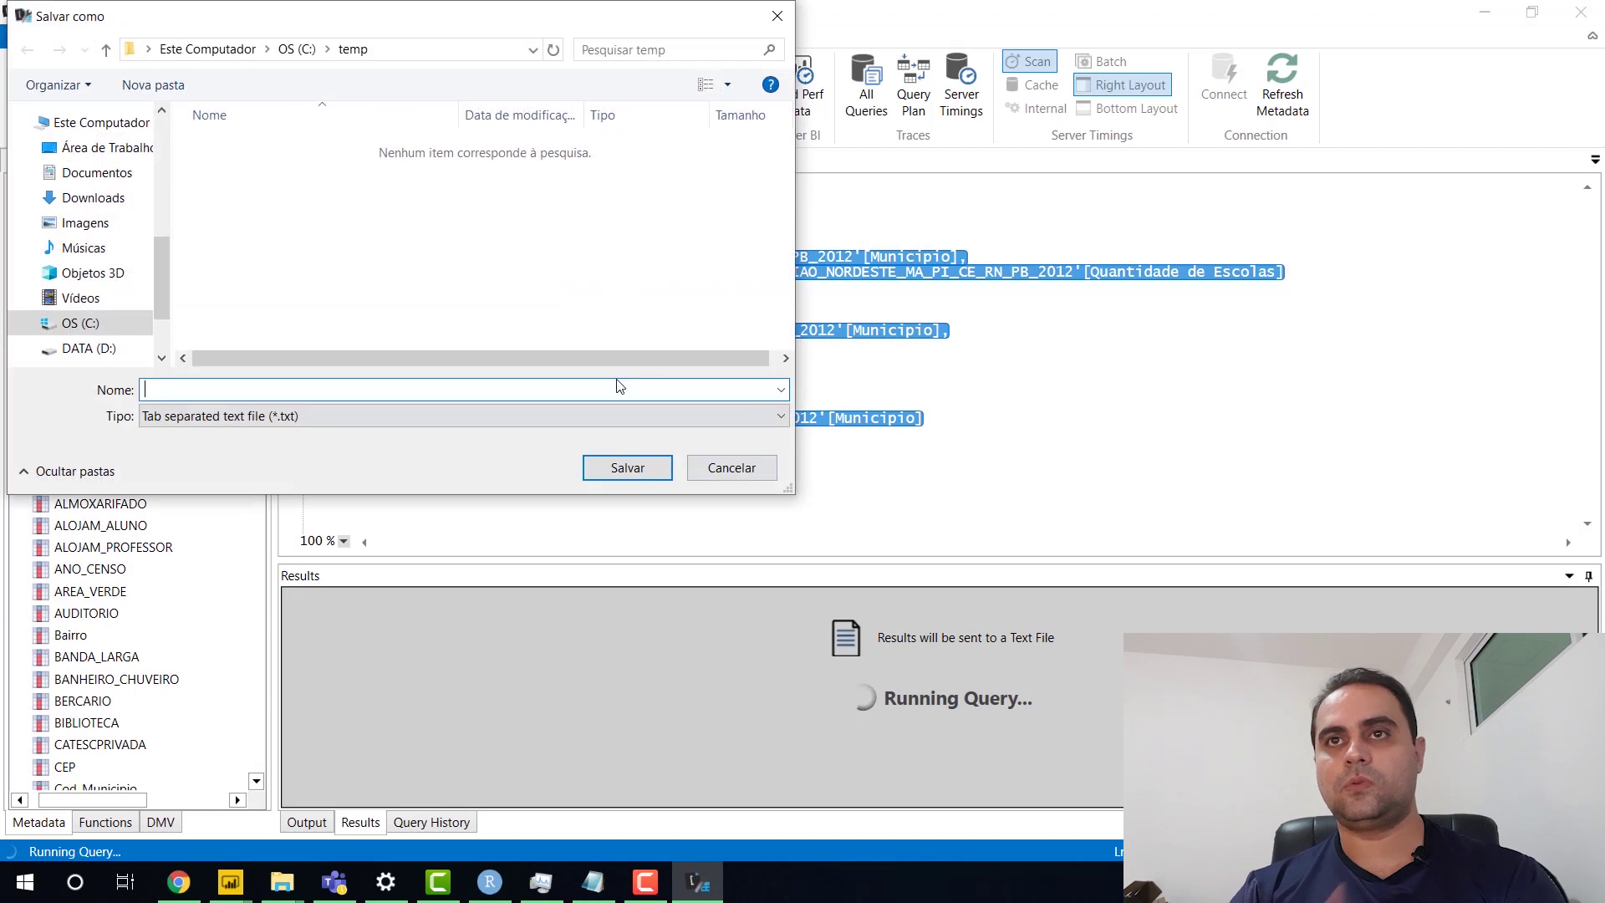
pyautogui.click(584, 415)
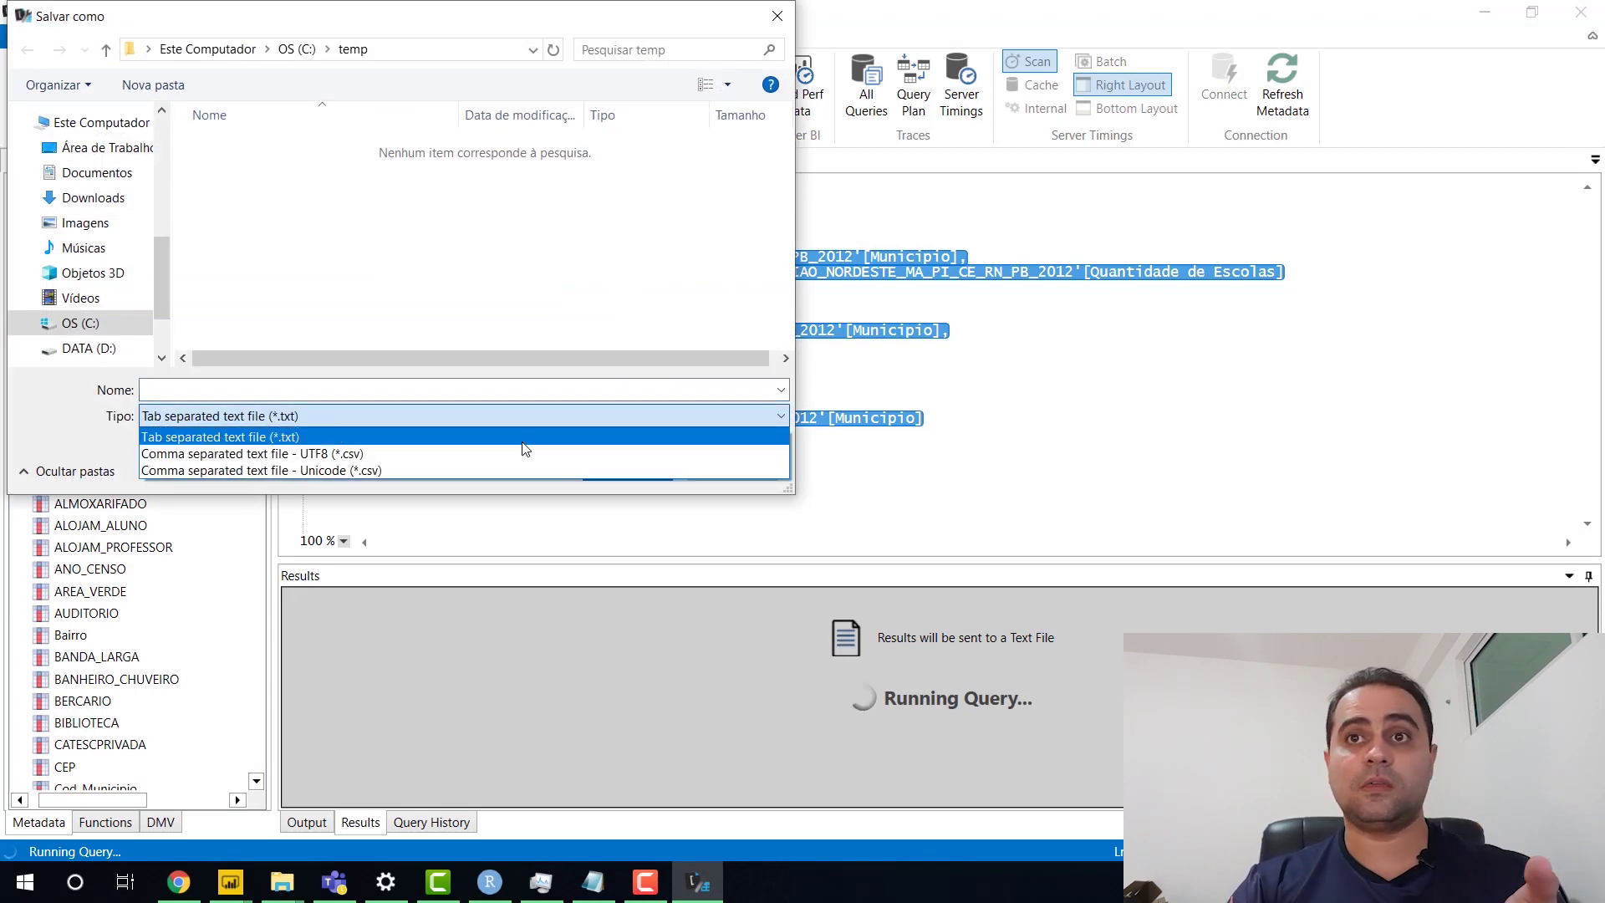
pyautogui.click(514, 455)
pyautogui.click(500, 391)
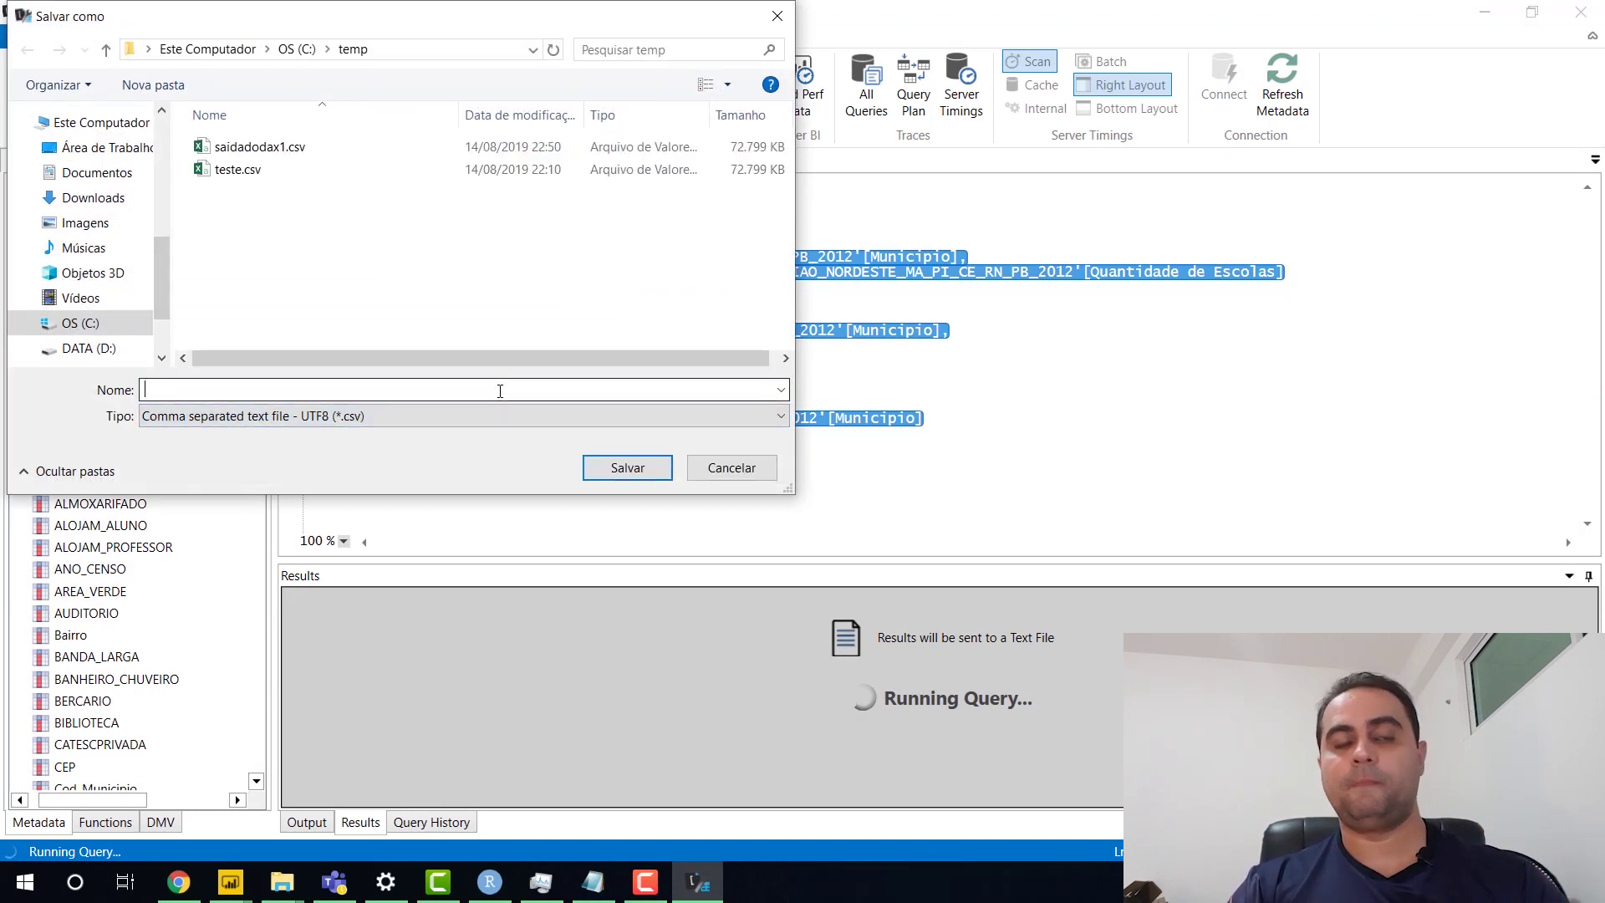
pyautogui.write('saidadodax')
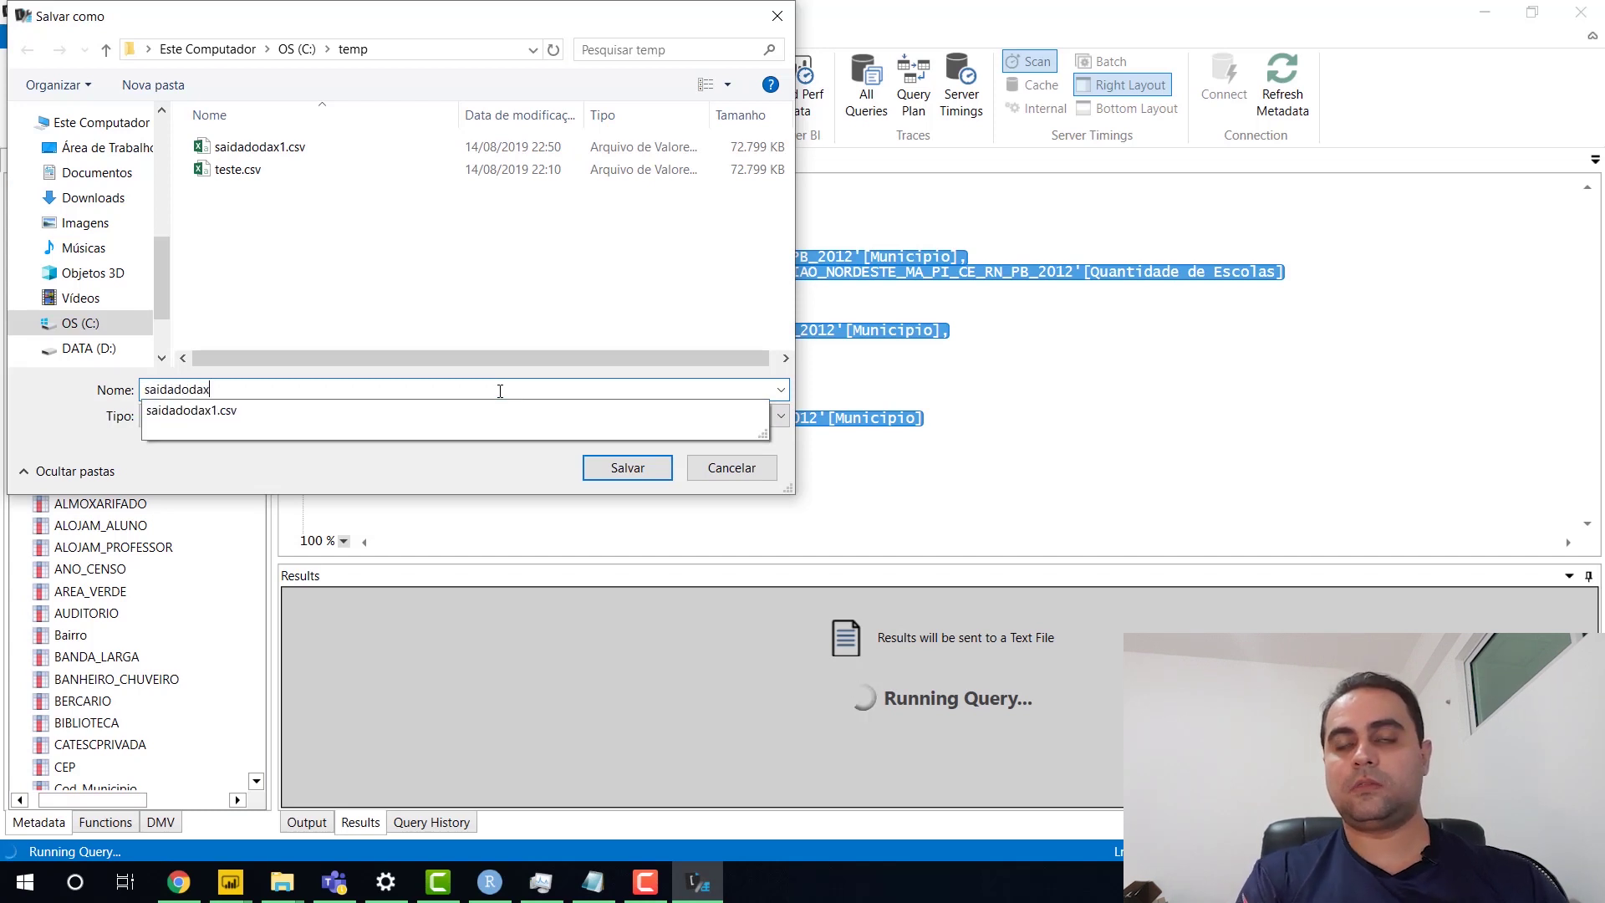
pyautogui.write('2')
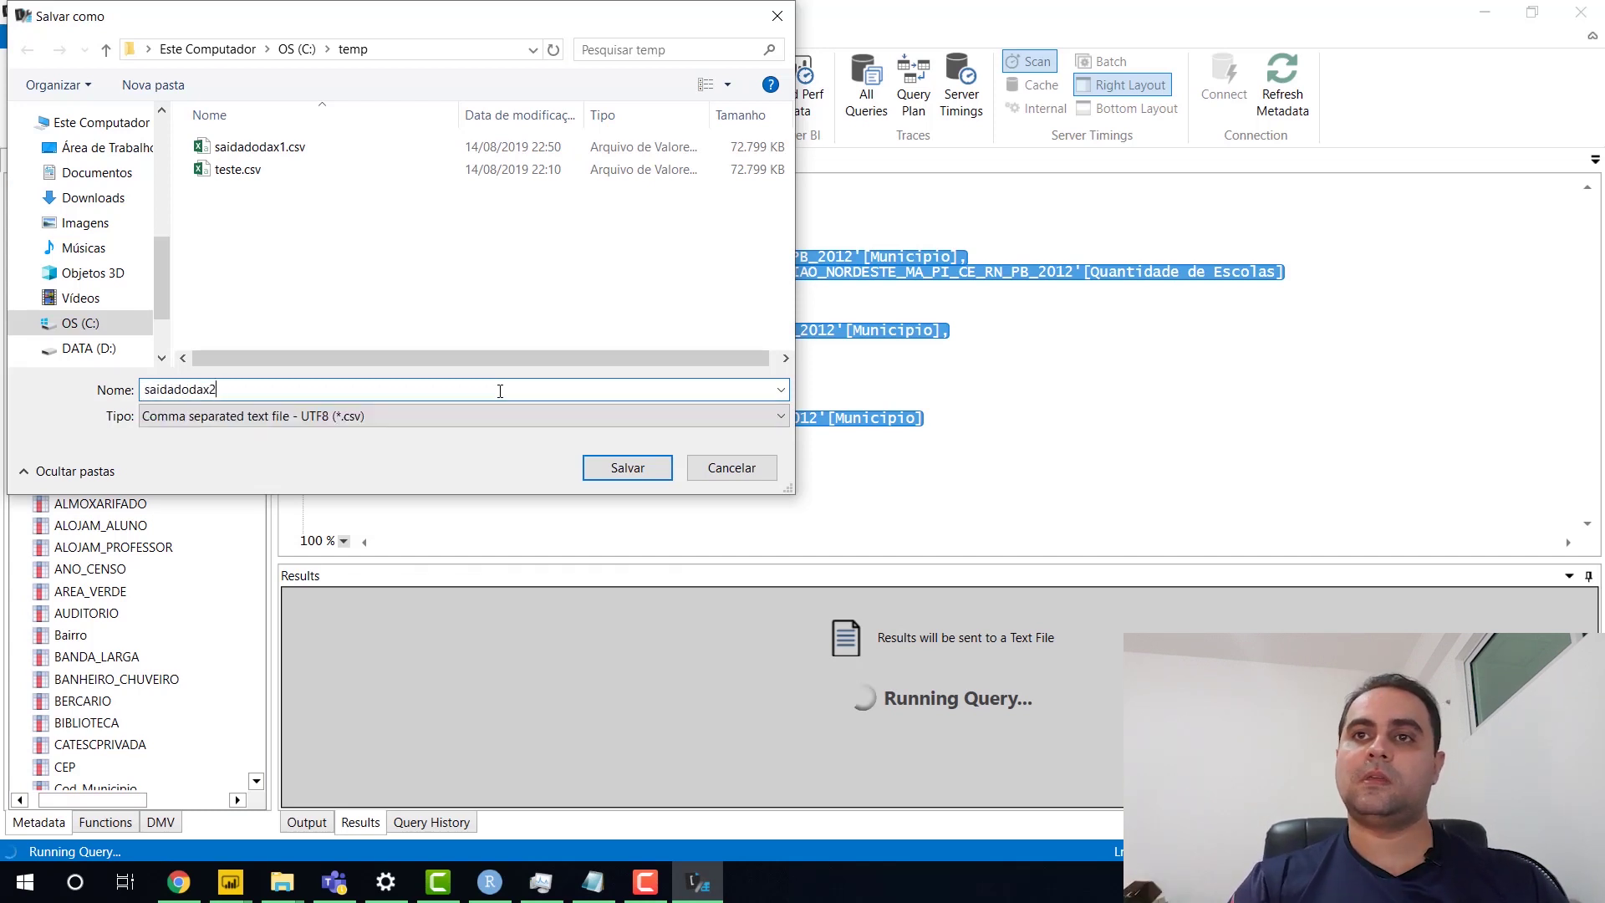
pyautogui.press('Return')
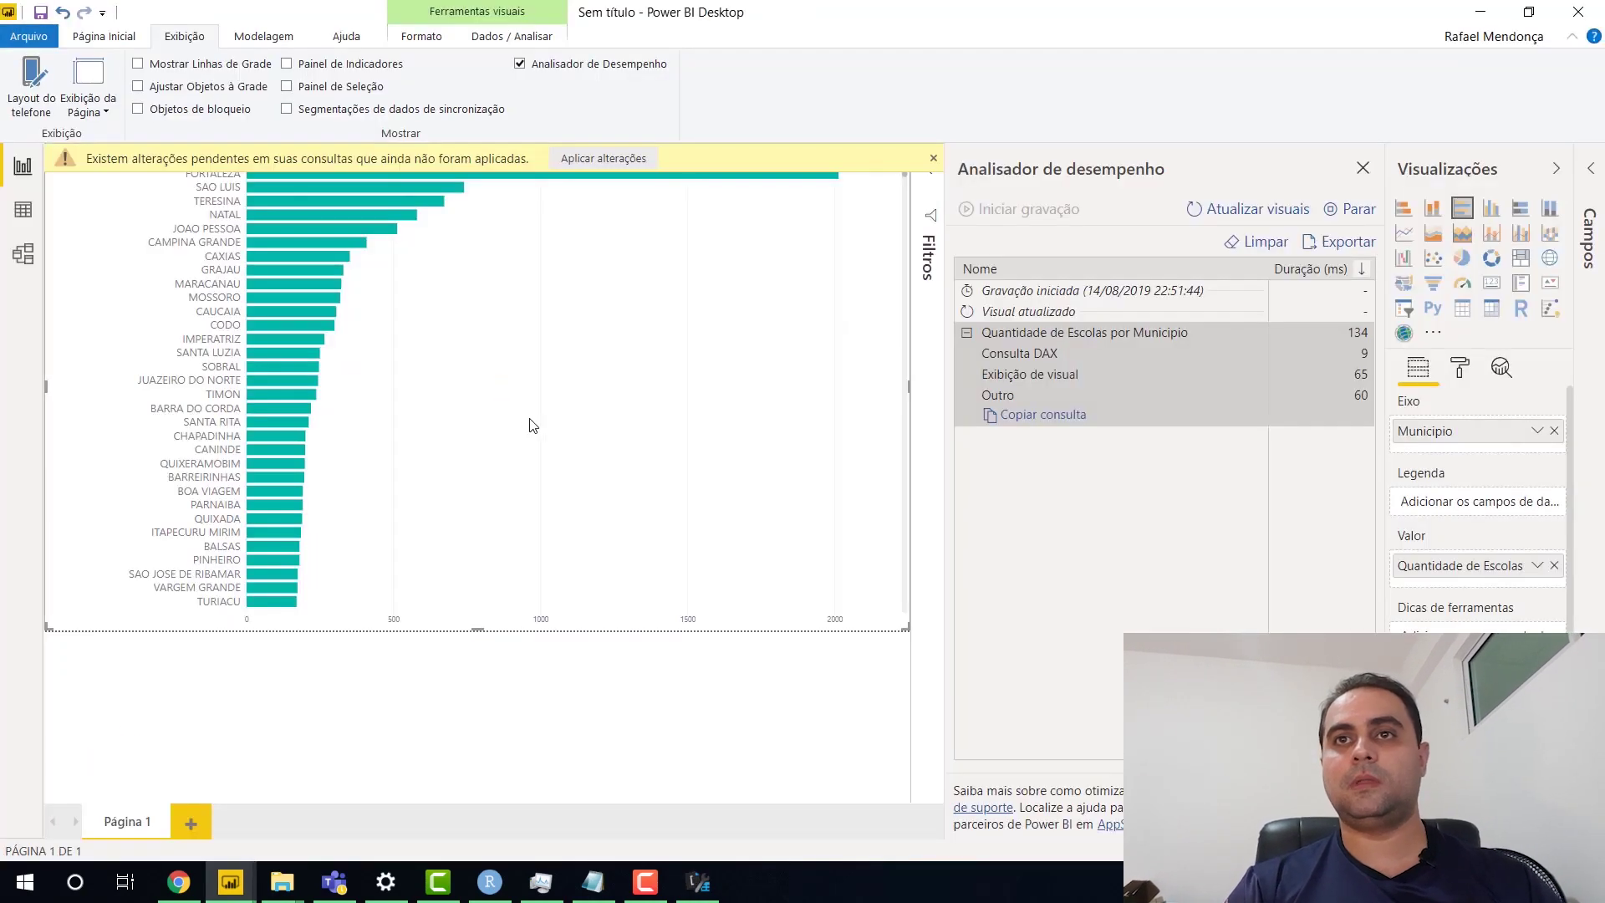
pyautogui.hotkey('alt', 'Tab')
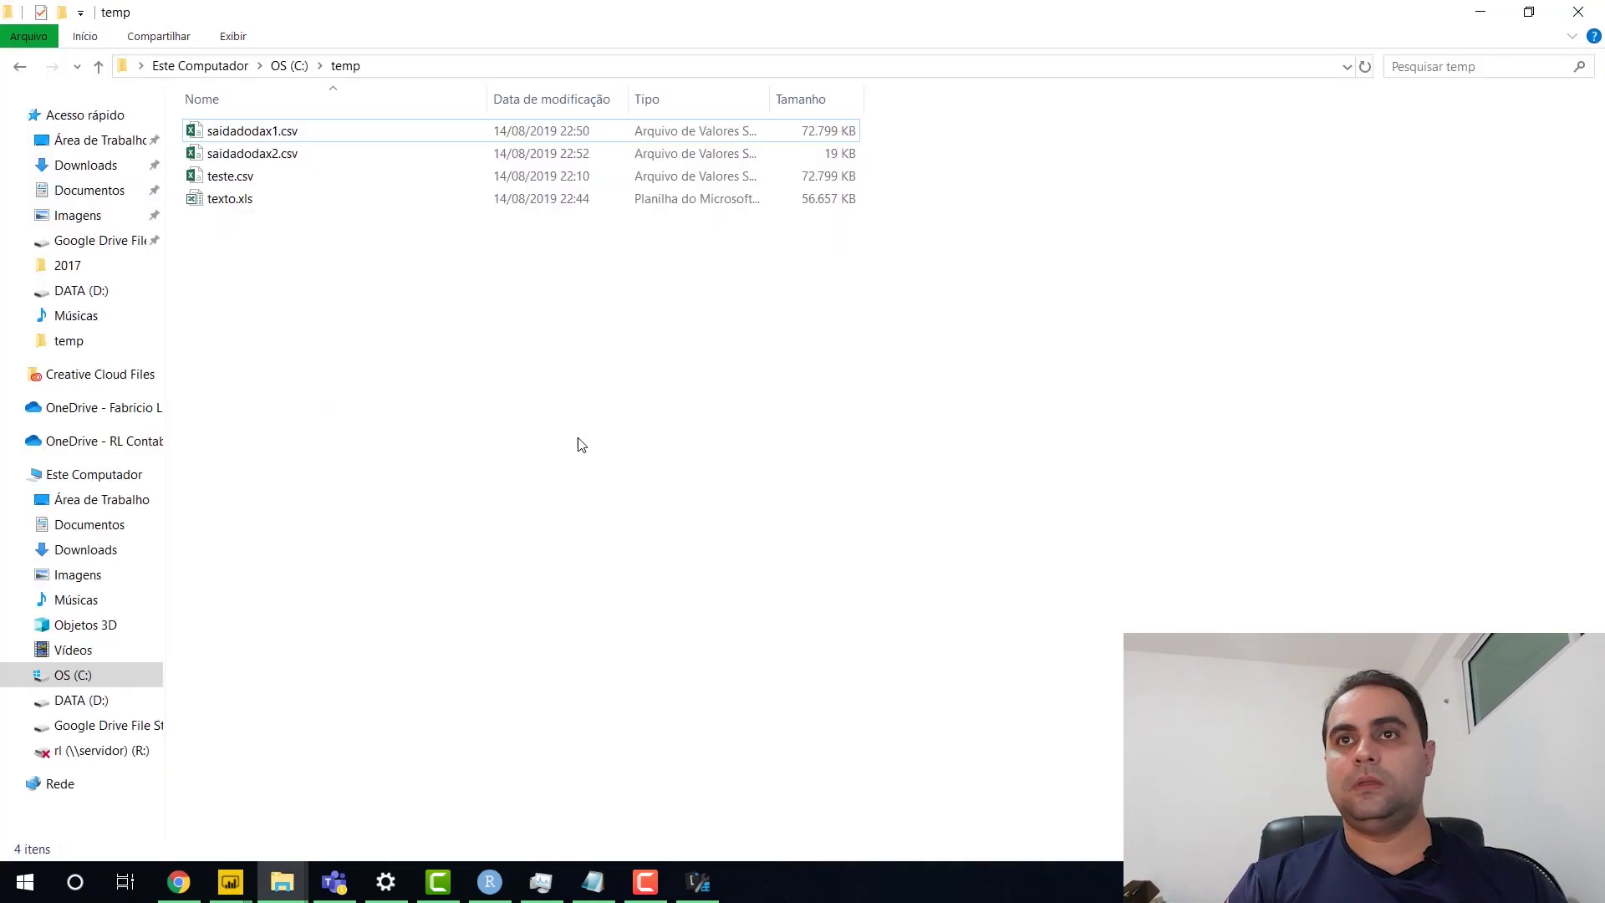
# Open saidadodax2.csv from the C:\temp folder in Excel
pyautogui.click(272, 157)
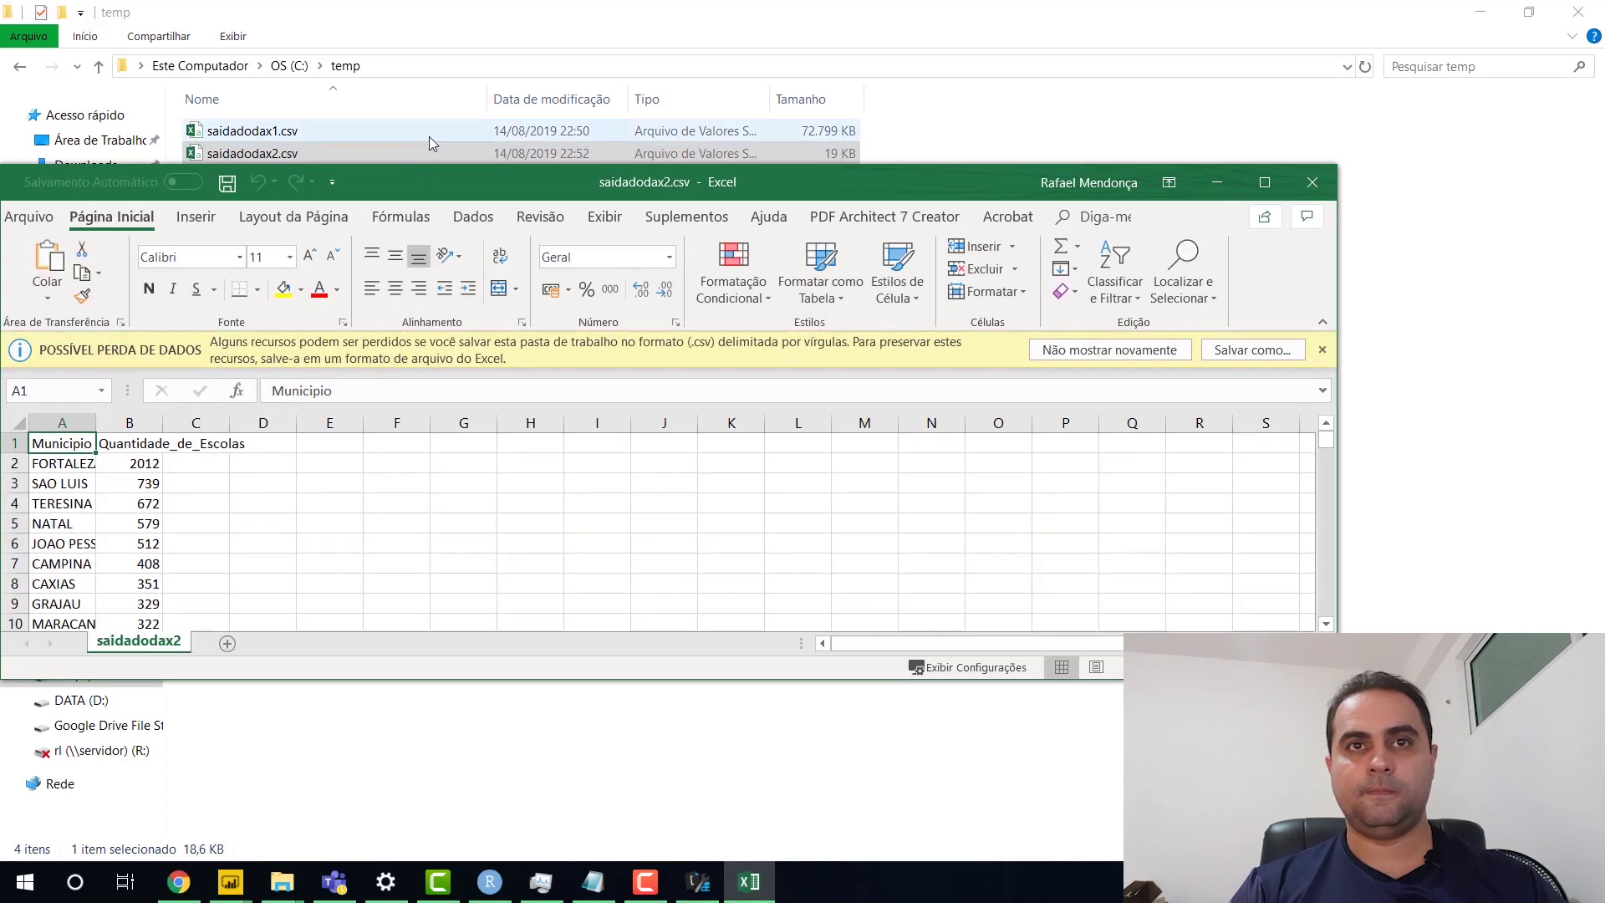
# Maximize Excel and autofit columns A and B to fit full city names and the Quantidade_de_Escolas header
pyautogui.doubleClick(556, 189)
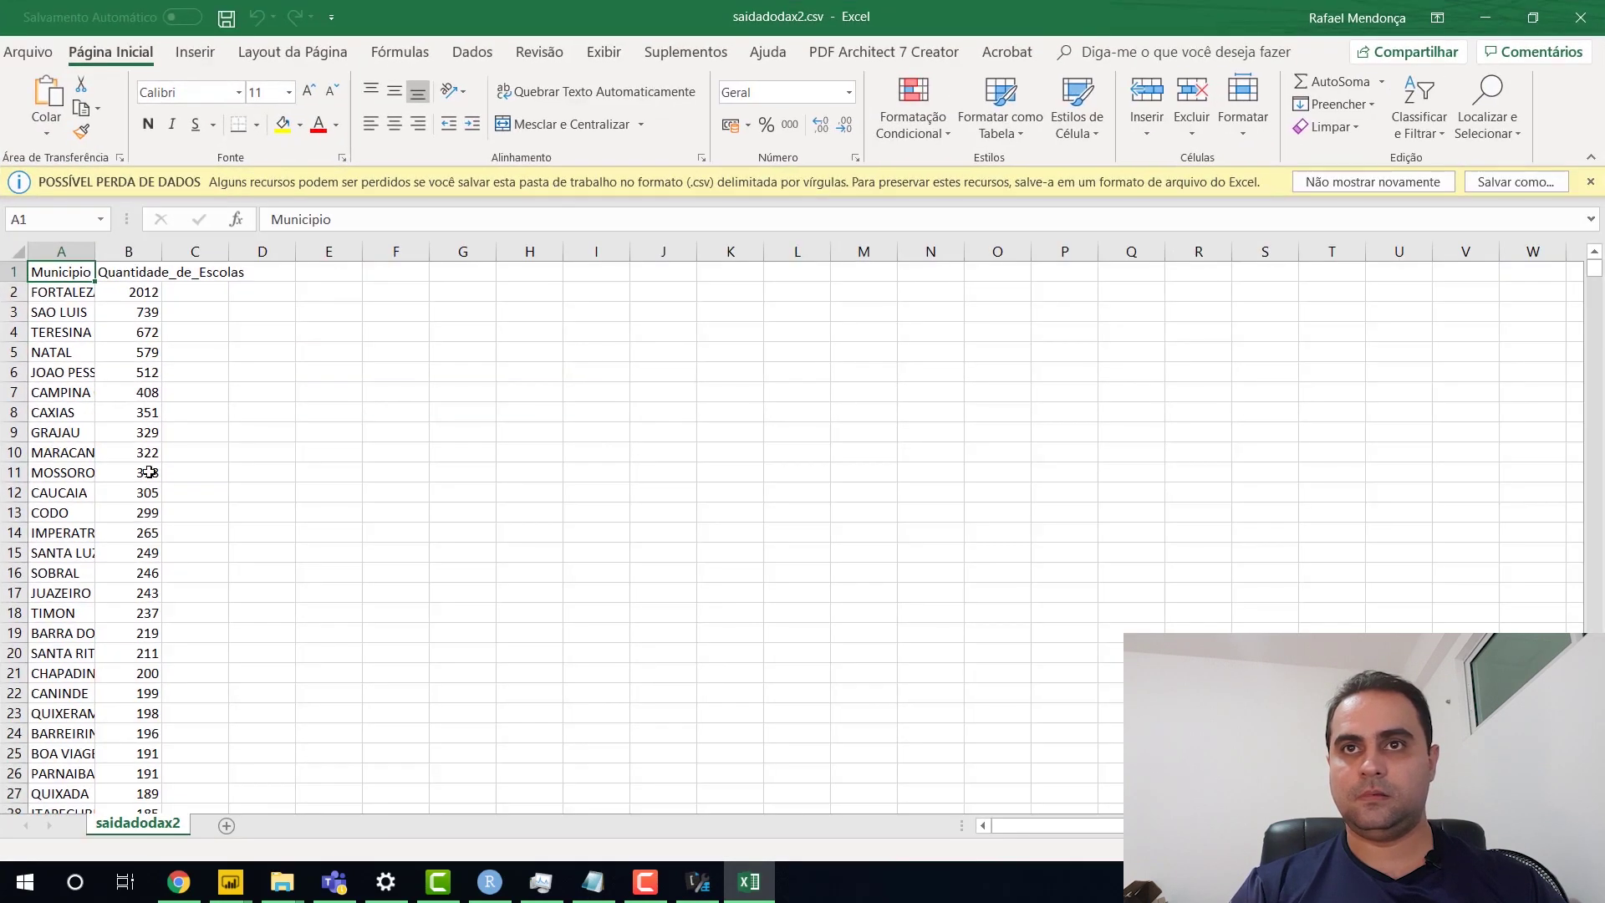
pyautogui.doubleClick(97, 253)
pyautogui.doubleClick(332, 248)
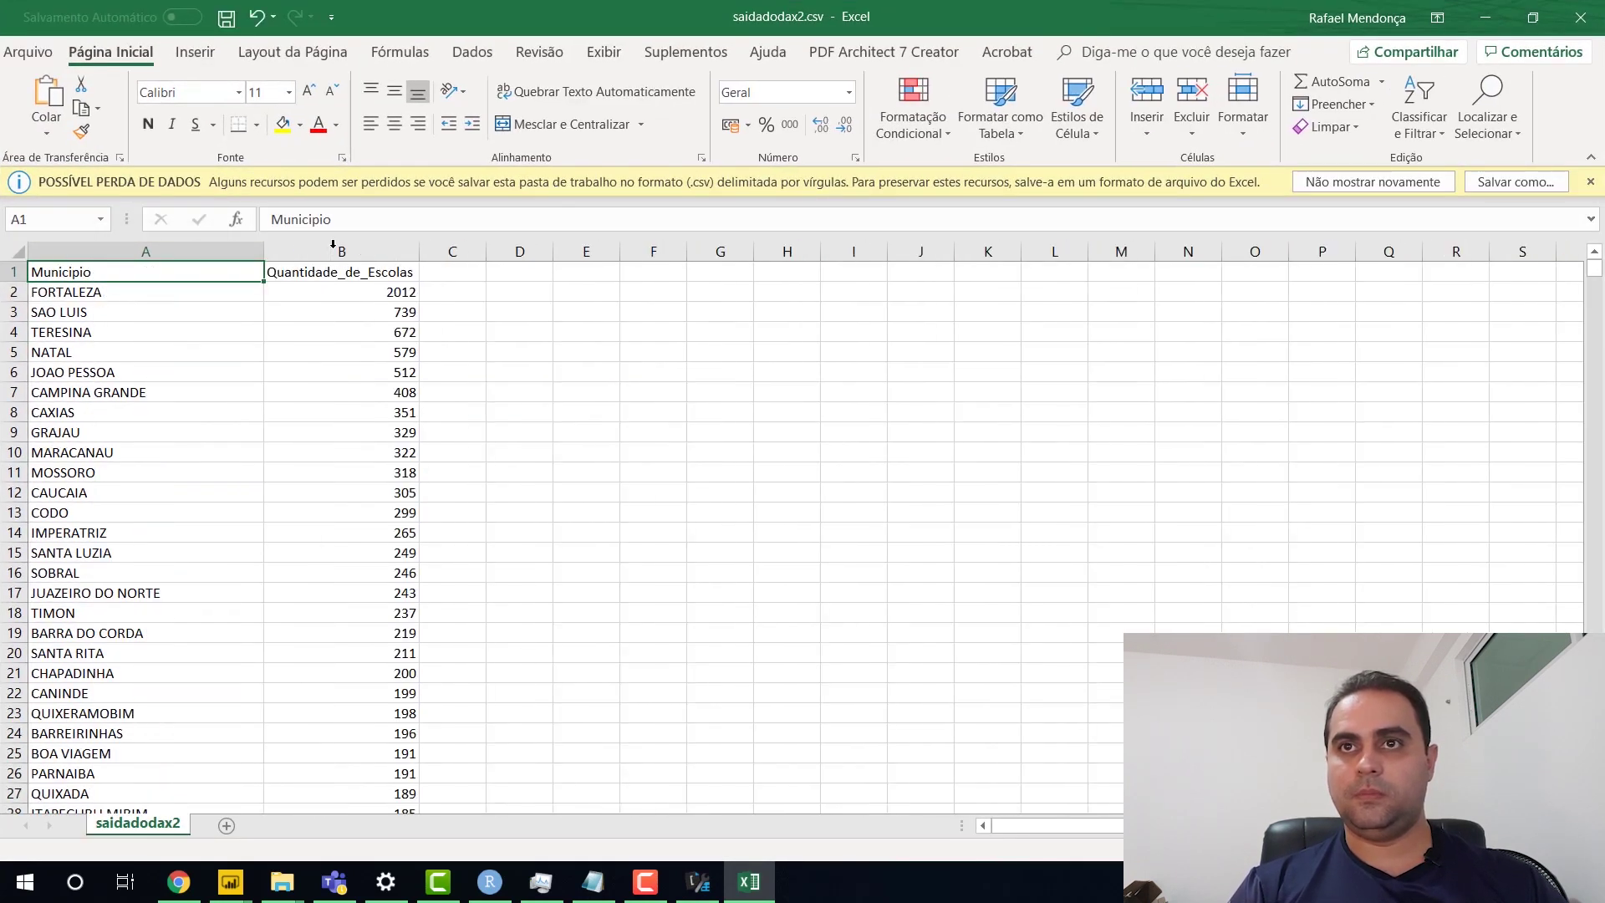
pyautogui.click(387, 413)
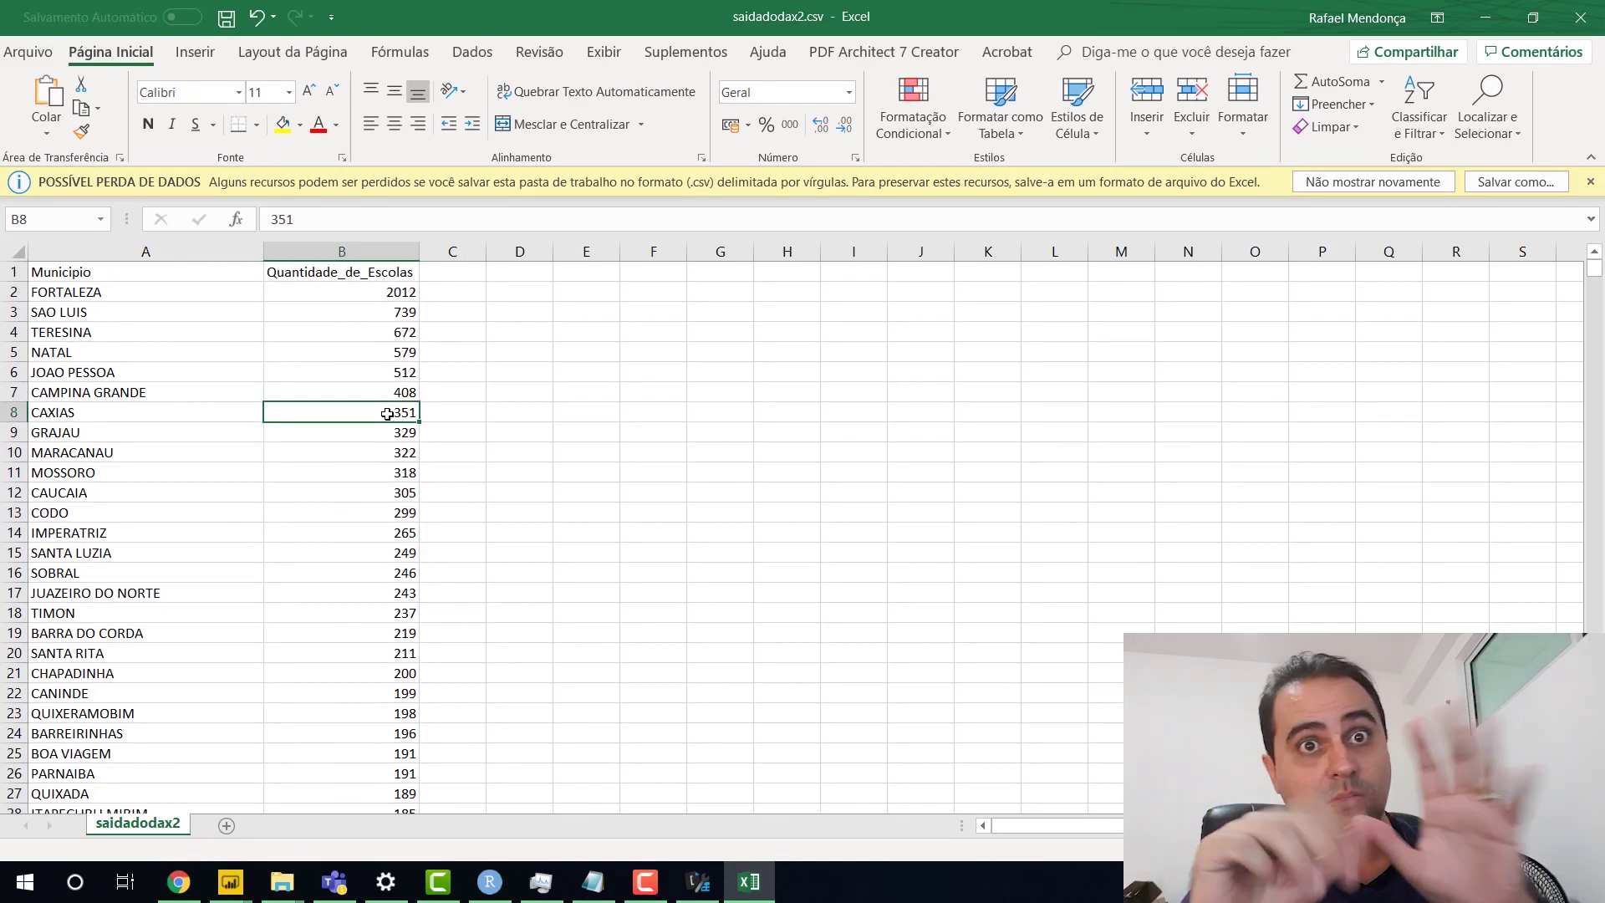